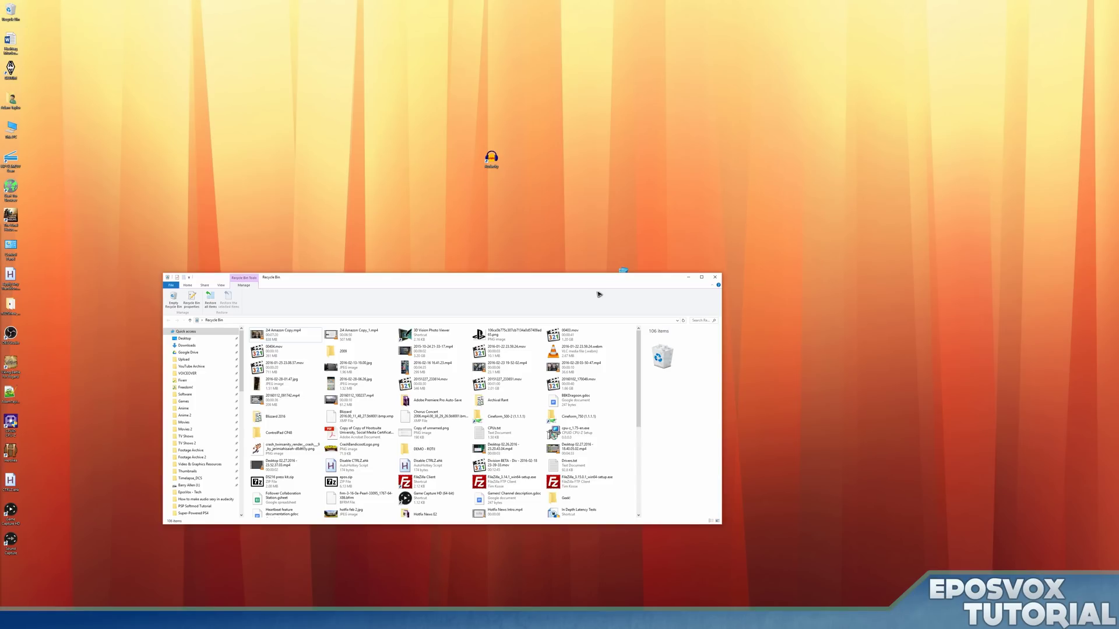
- Select 45 Recycle Bin files, clear the selection, minimize the window, and move the installer icon
drag(626, 361, 250, 505)
click(635, 416)
click(688, 277)
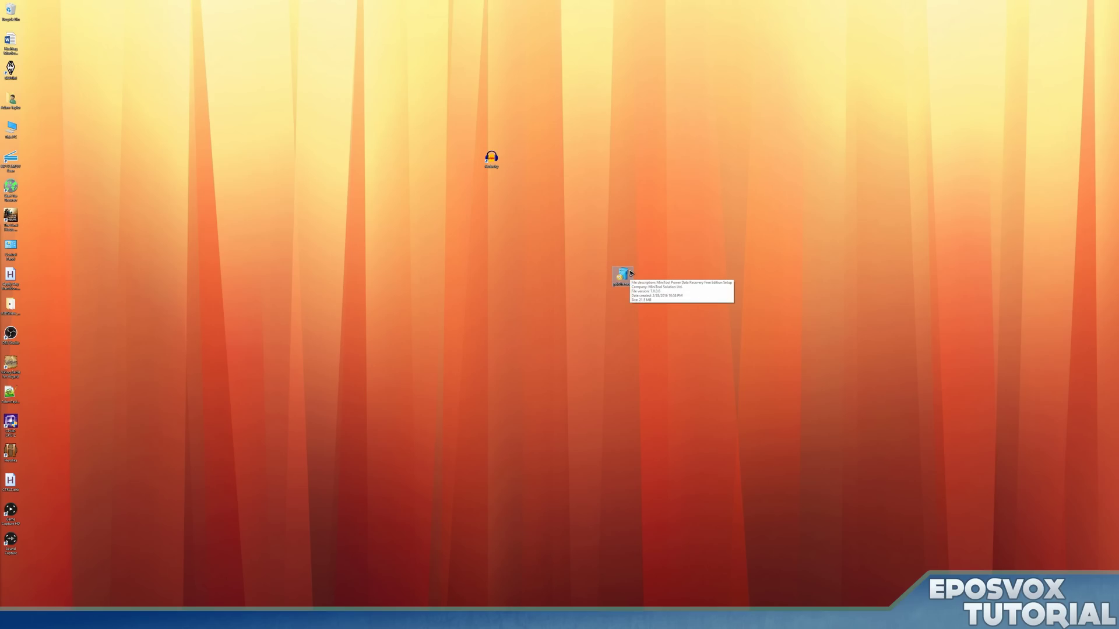
drag(717, 256, 717, 249)
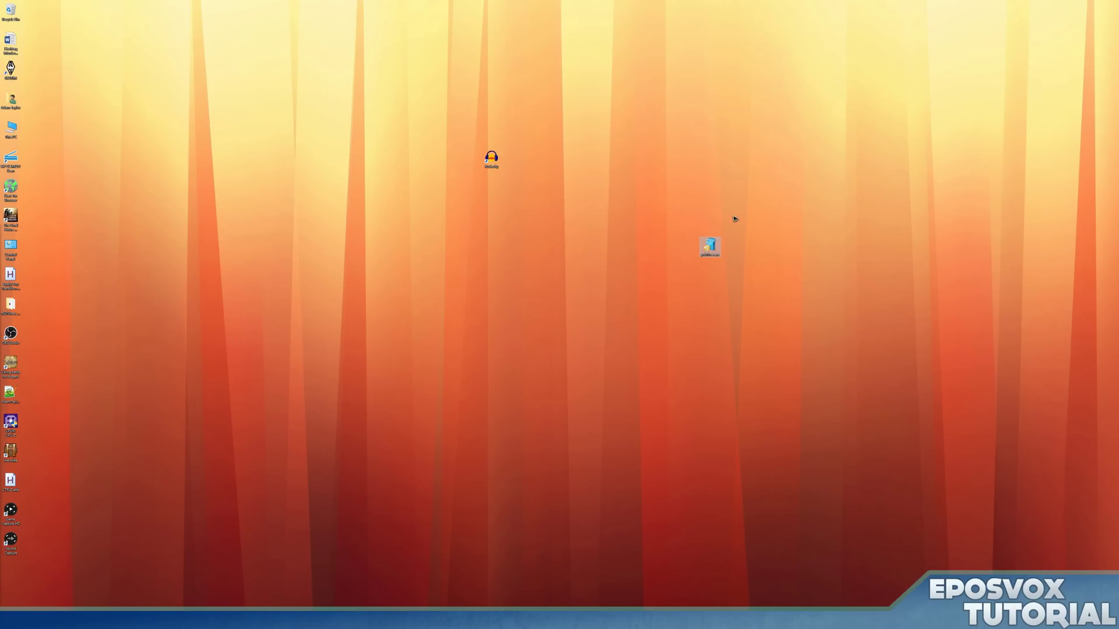
- Select and deselect the installer icon, then restore the File Explorer window
drag(750, 197, 693, 256)
click(637, 265)
mouse_move(188, 621)
click(188, 598)
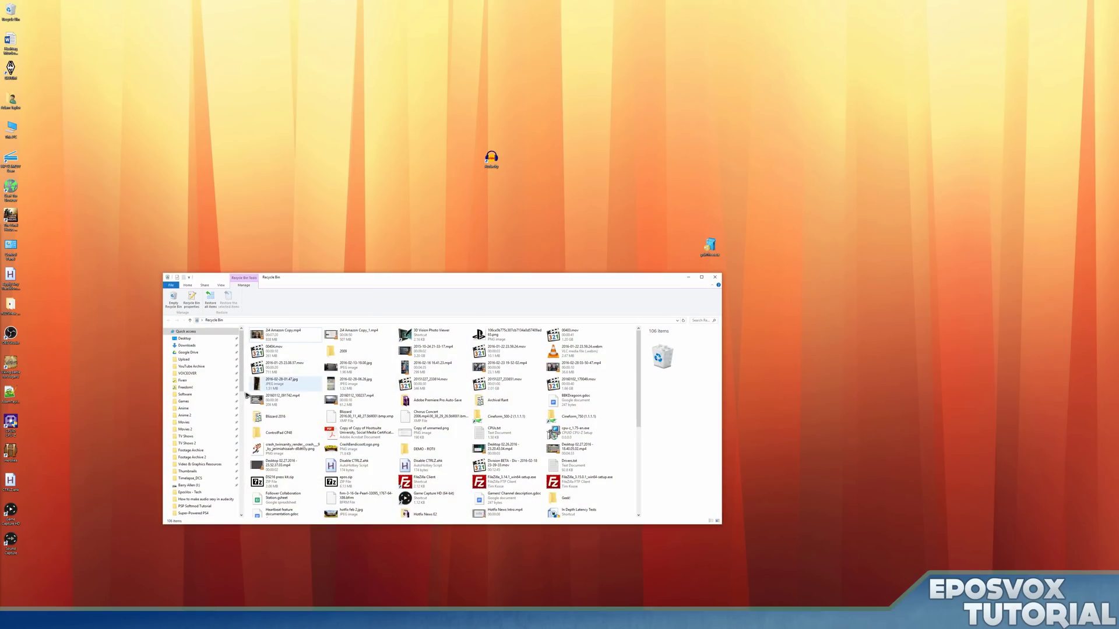
- Show This PC, nudge the installer icon up and right, and select the C: drive
scroll(236, 413, down, 2)
click(182, 478)
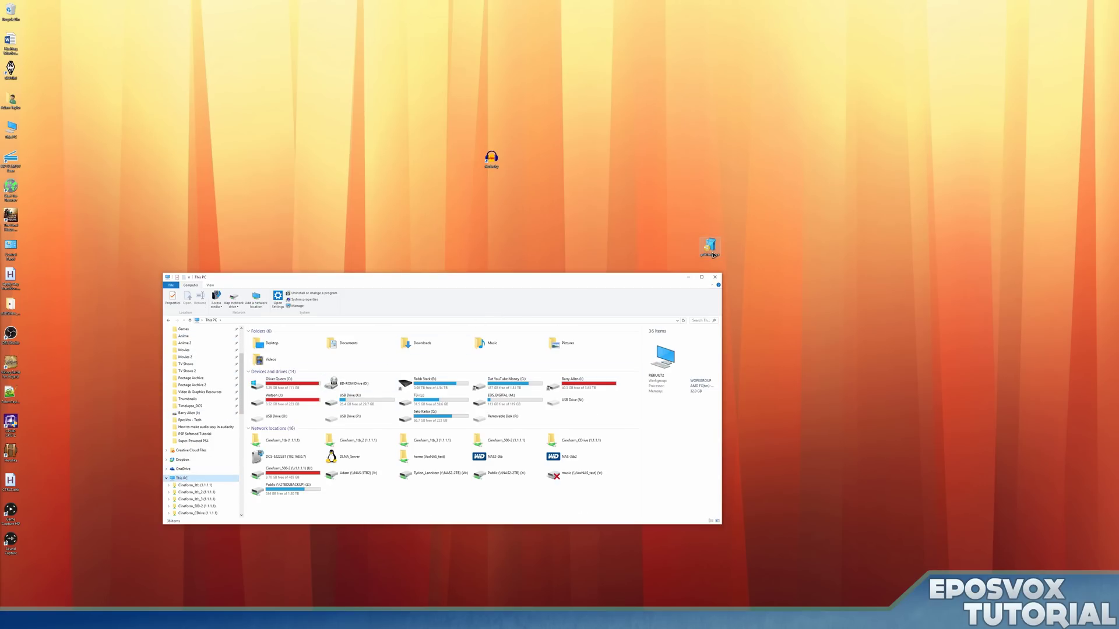
drag(716, 247, 804, 219)
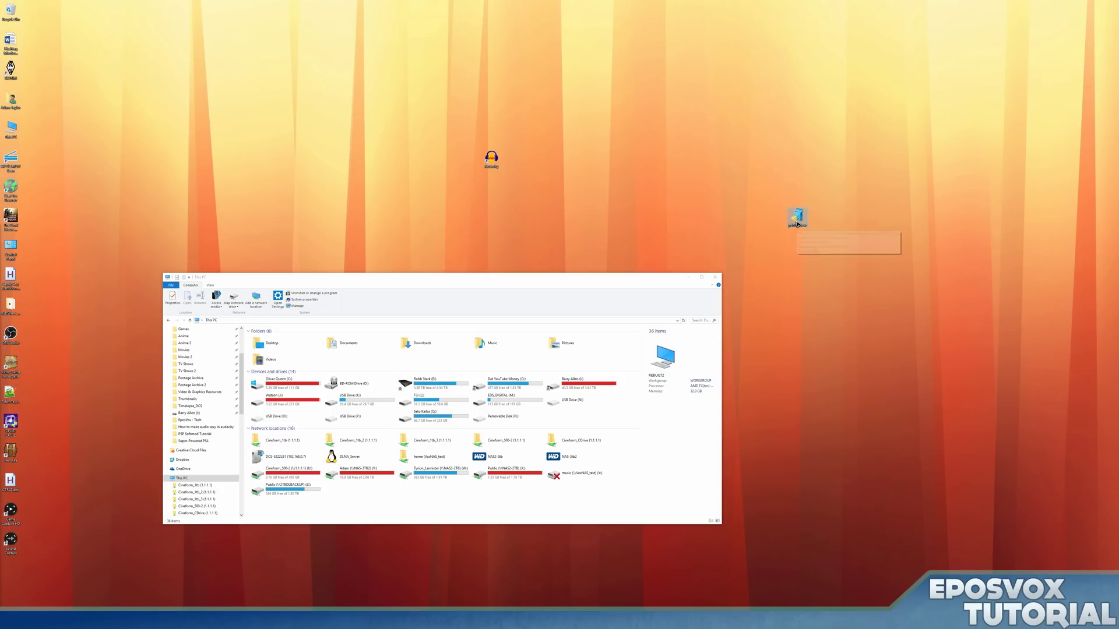
click(268, 384)
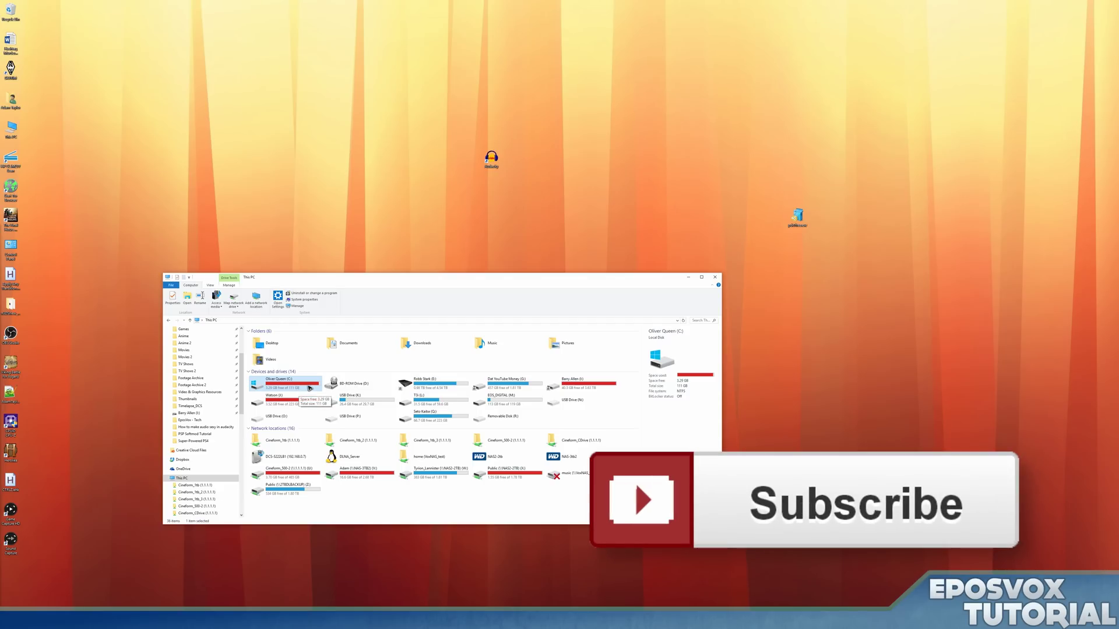
- Launch the MiniTool installer, accept the licence, and reach the C:\Program Files\PowerDataRecovery destination step
double_click(802, 220)
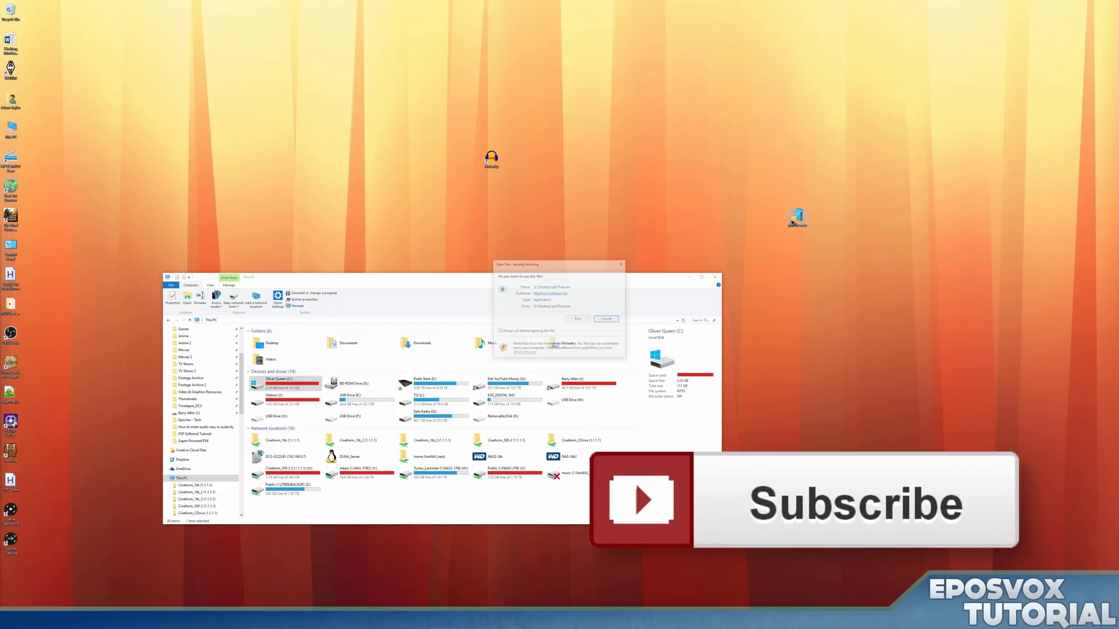
click(576, 323)
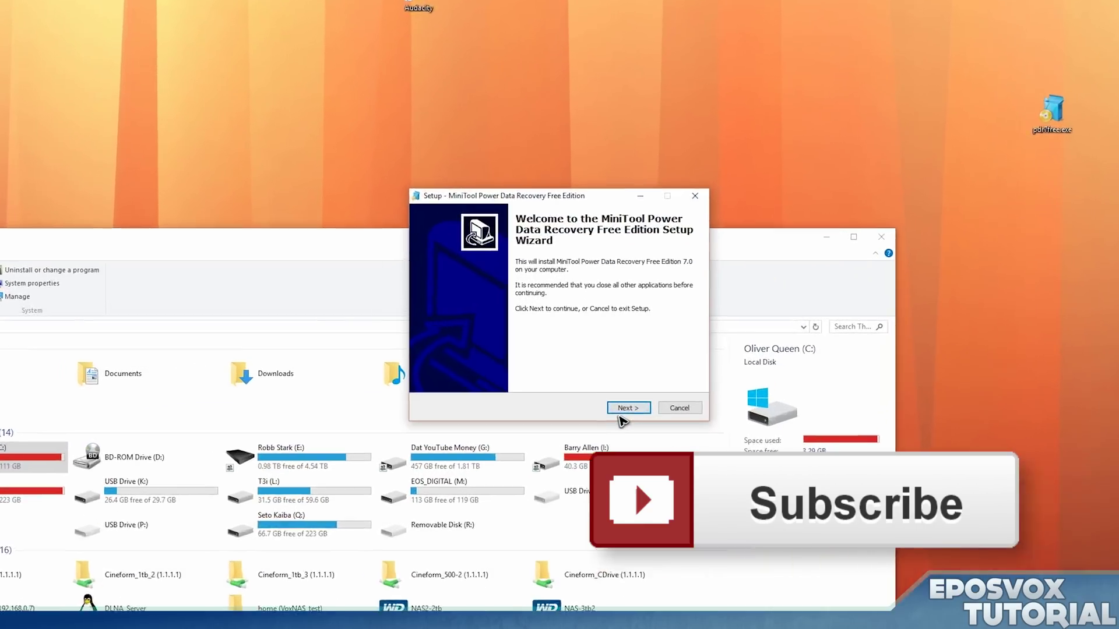
click(593, 360)
click(525, 341)
click(758, 551)
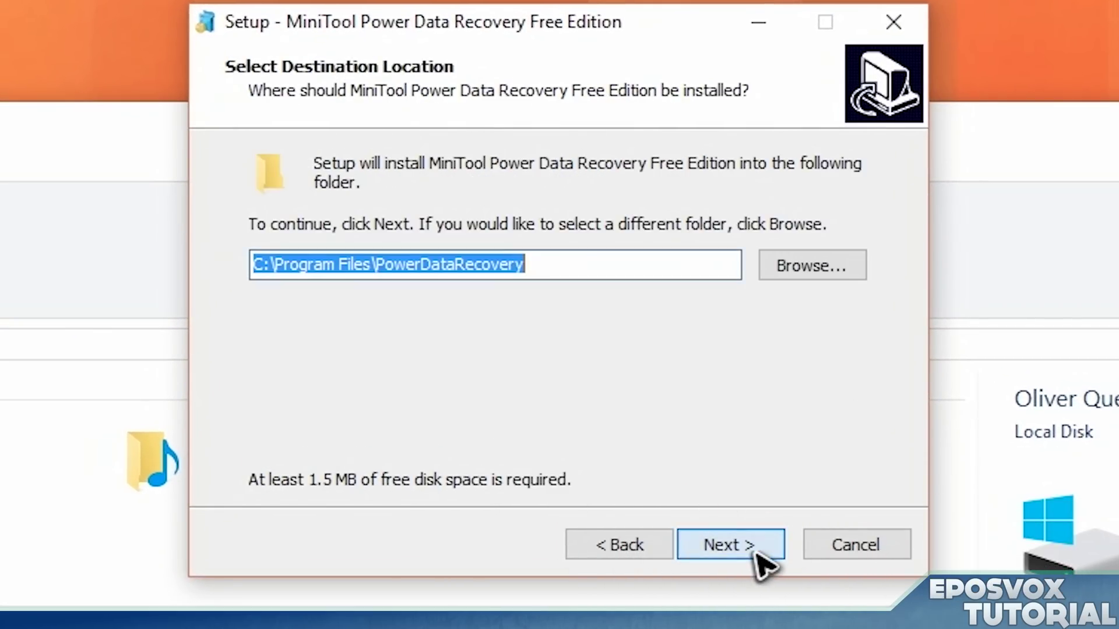
click(775, 557)
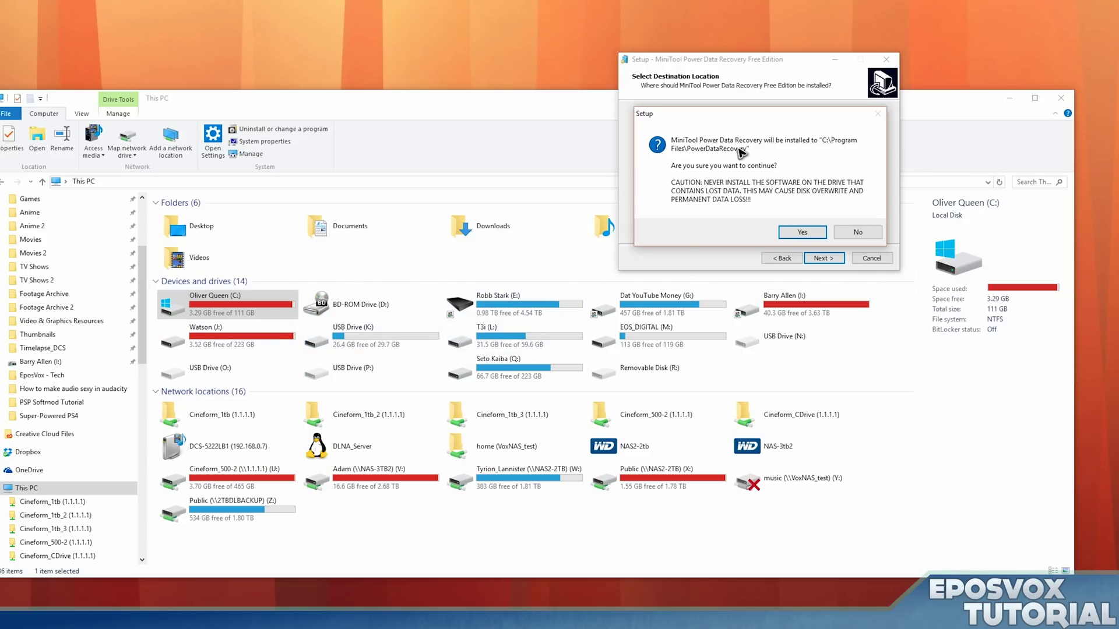
- Decline installing to C: and choose Q:\Program Files 2 as the install folder
double_click(501, 366)
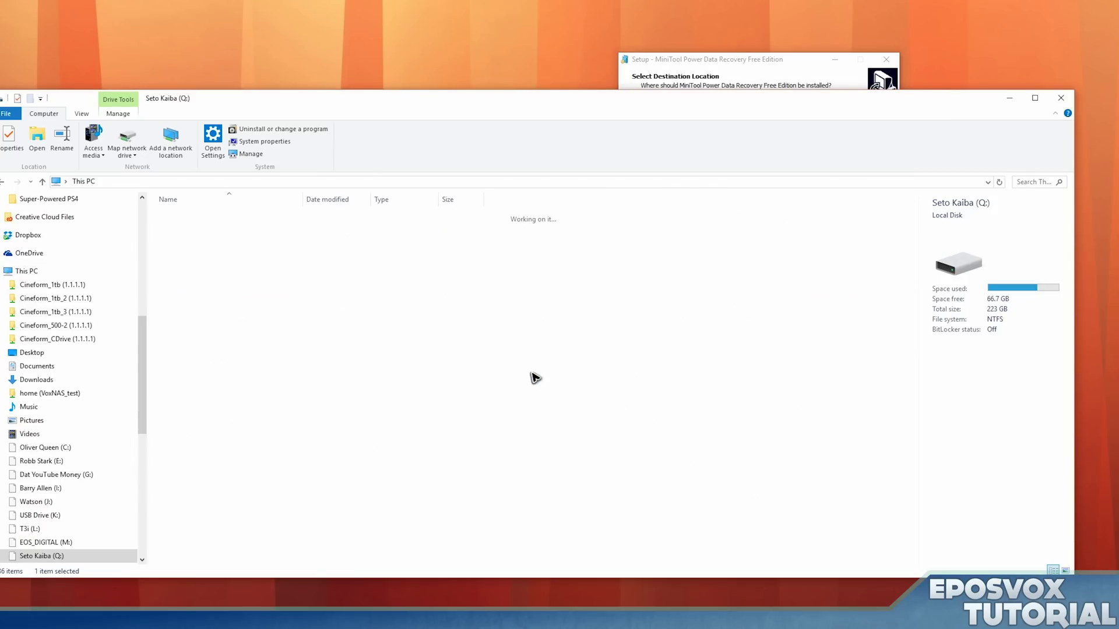
click(767, 75)
click(862, 233)
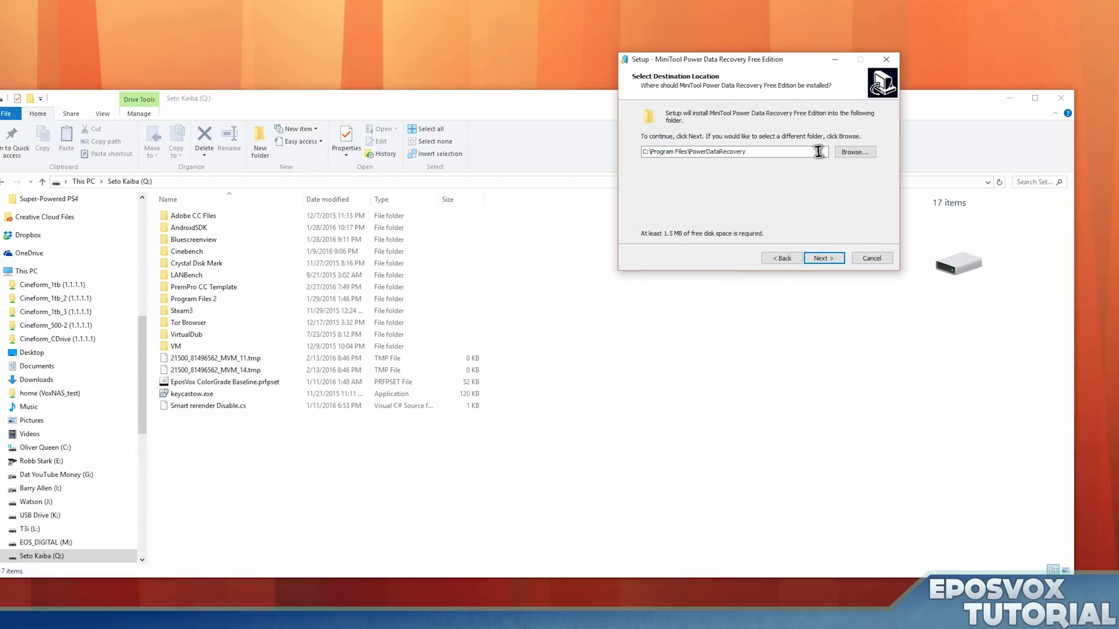
click(850, 150)
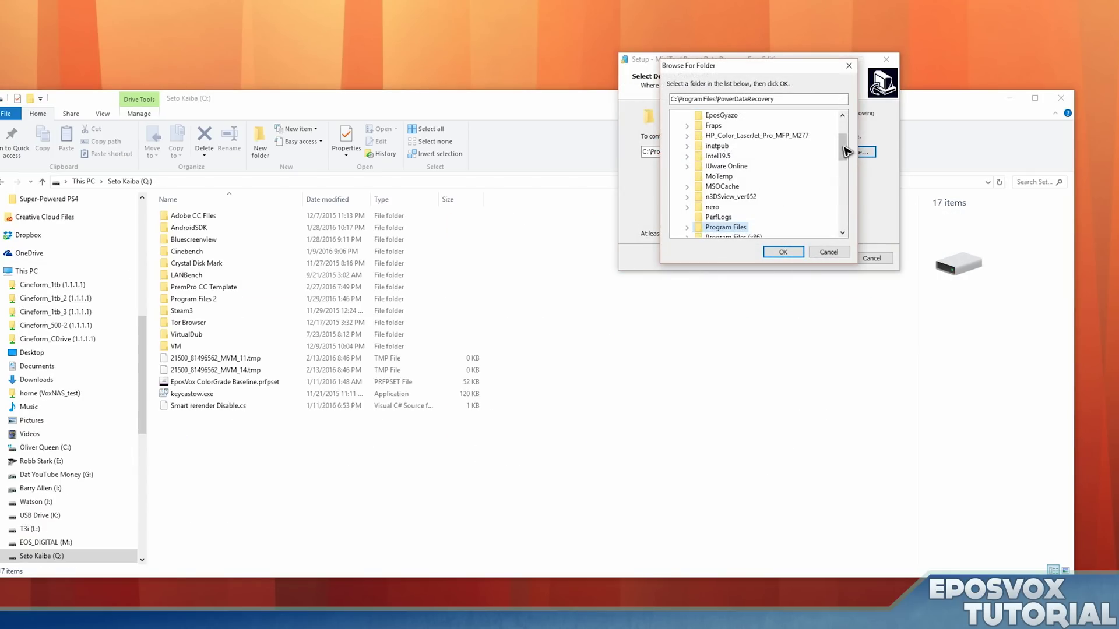
drag(846, 151, 827, 203)
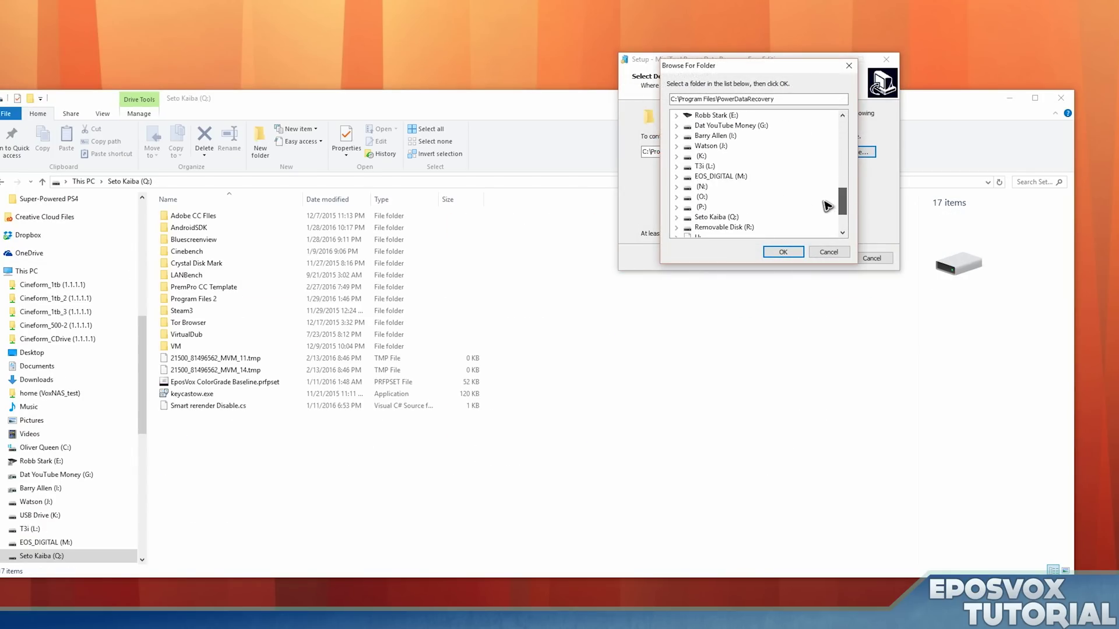
click(676, 217)
click(727, 197)
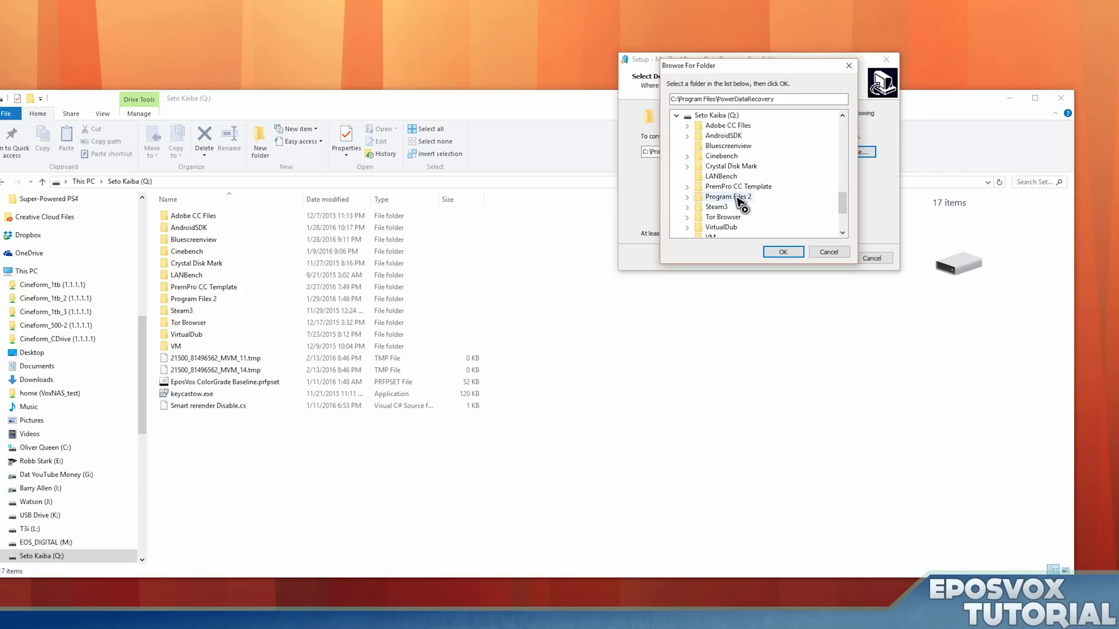
click(783, 252)
- Confirm the Q:\Program Files 2 destination and run the installation
click(824, 259)
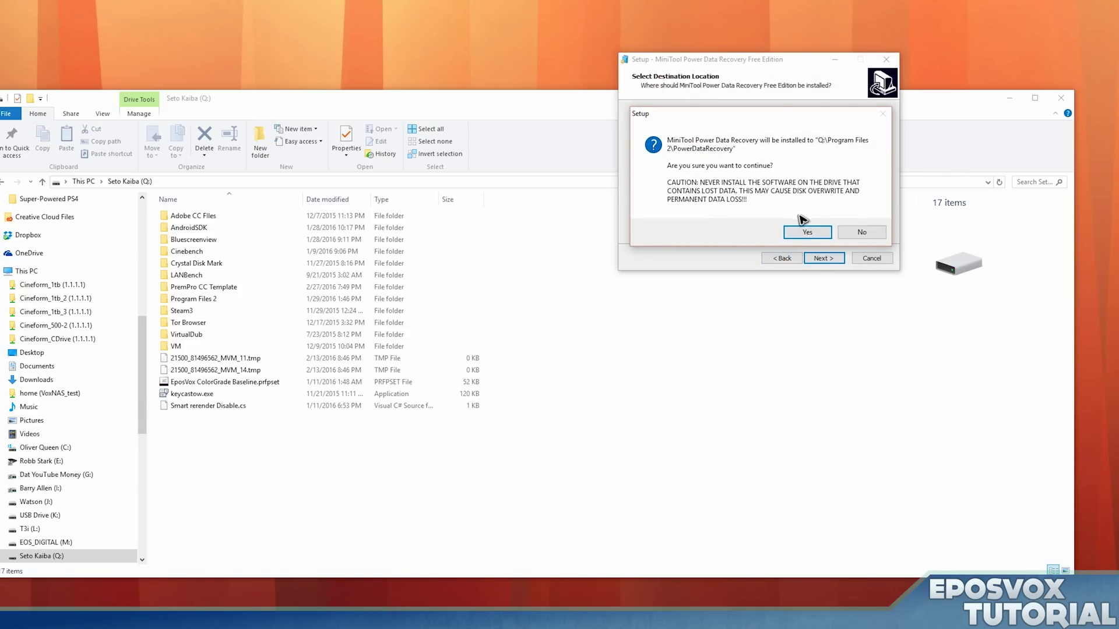
click(806, 231)
click(823, 259)
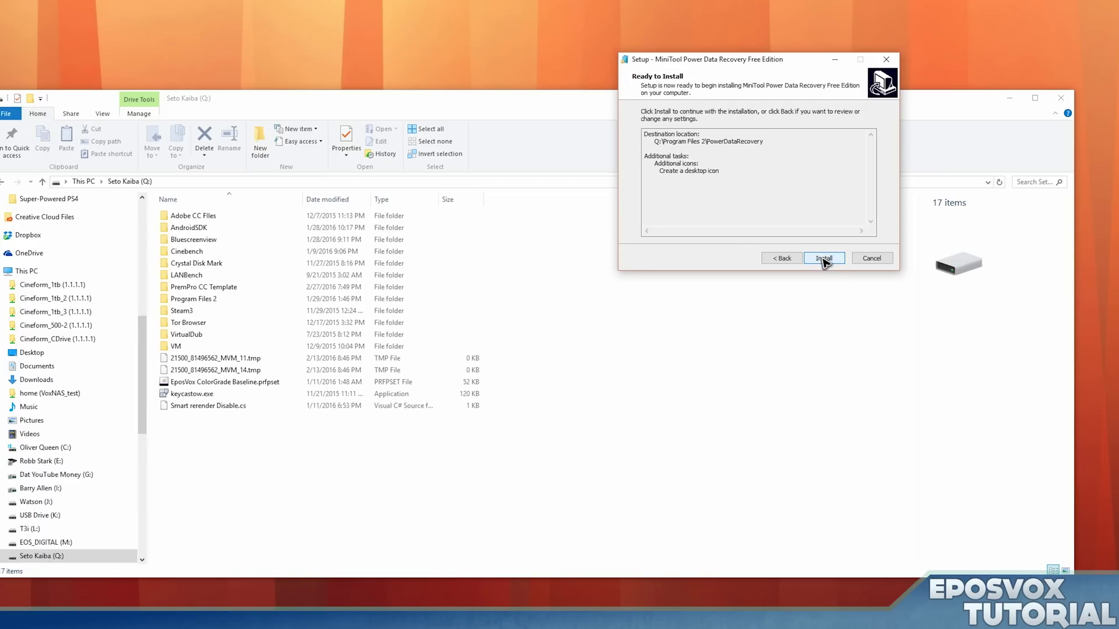
click(823, 258)
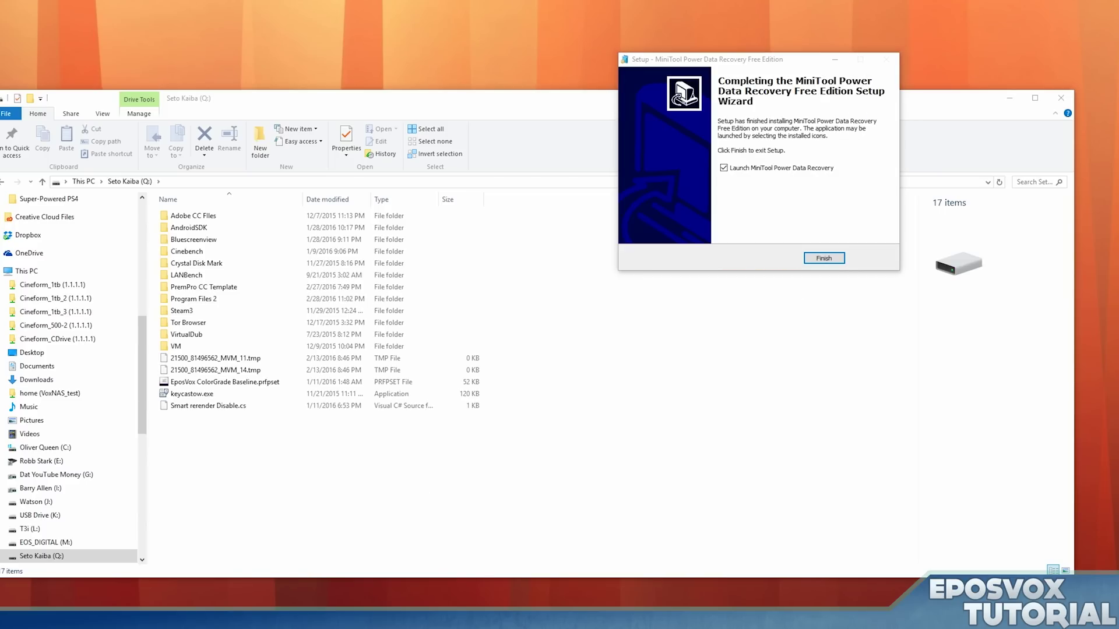
click(793, 60)
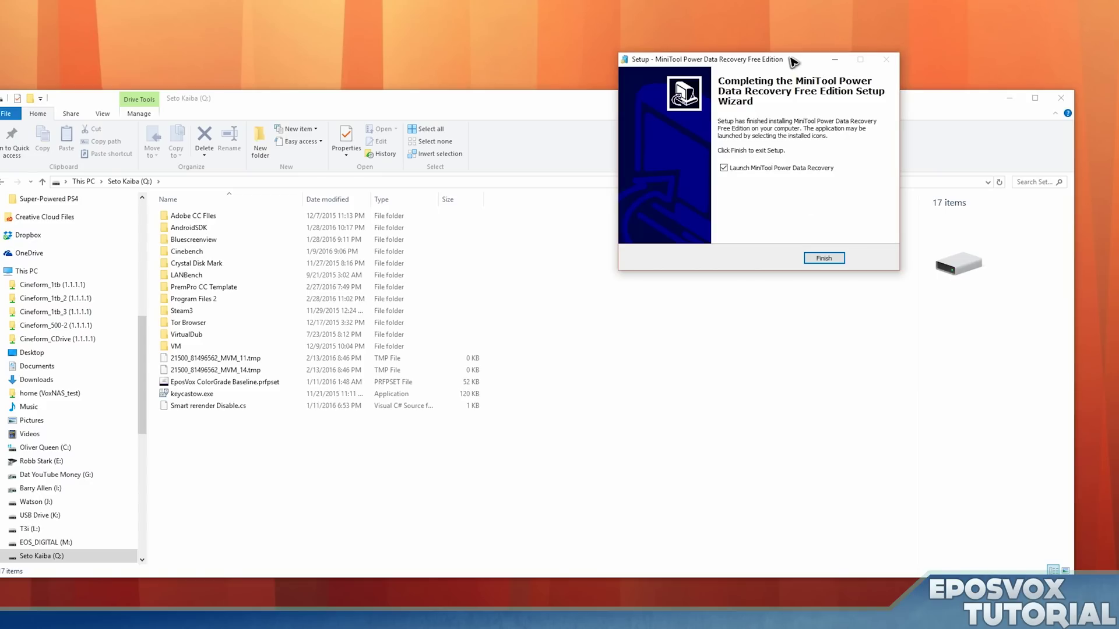
- Finish setup, zoom Chrome's thank-you page to 125%, and minimize Chrome
click(824, 259)
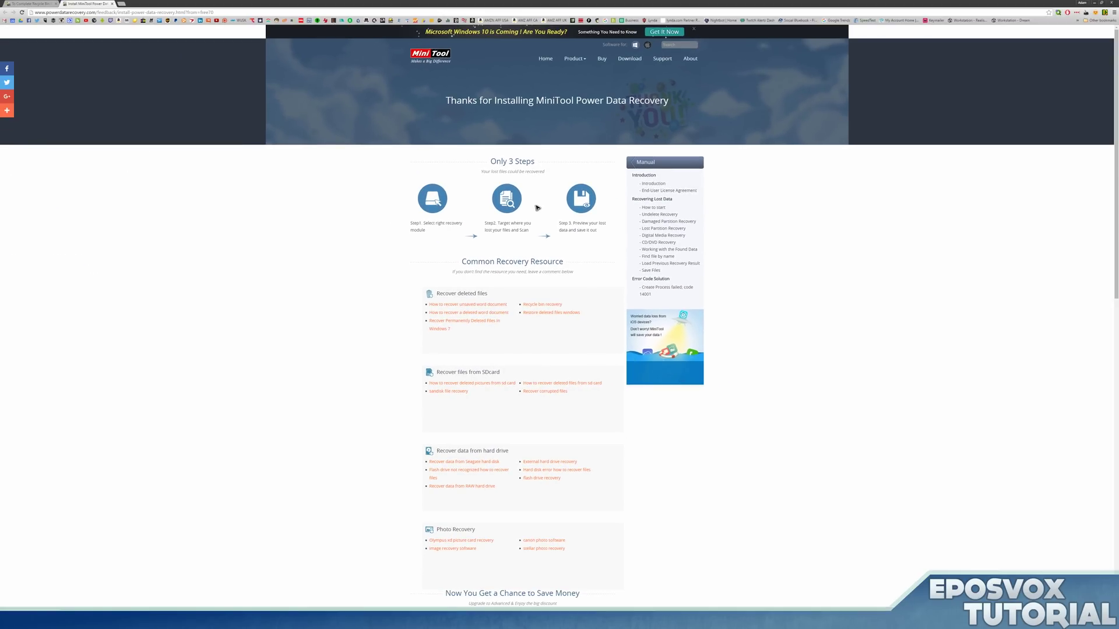
key(ctrl+plus)
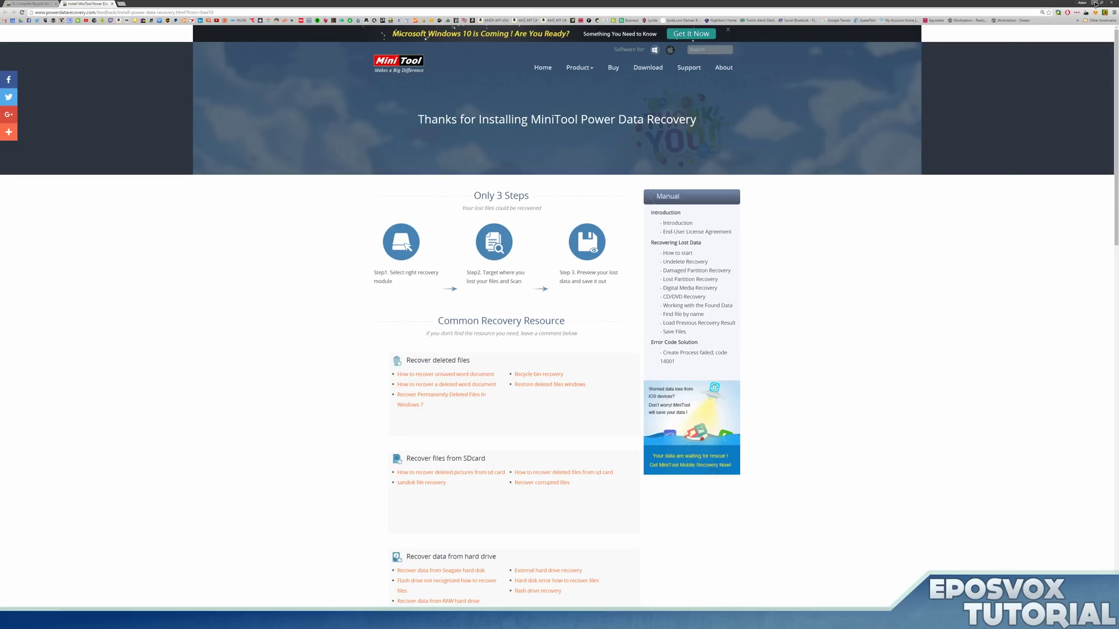
click(1095, 4)
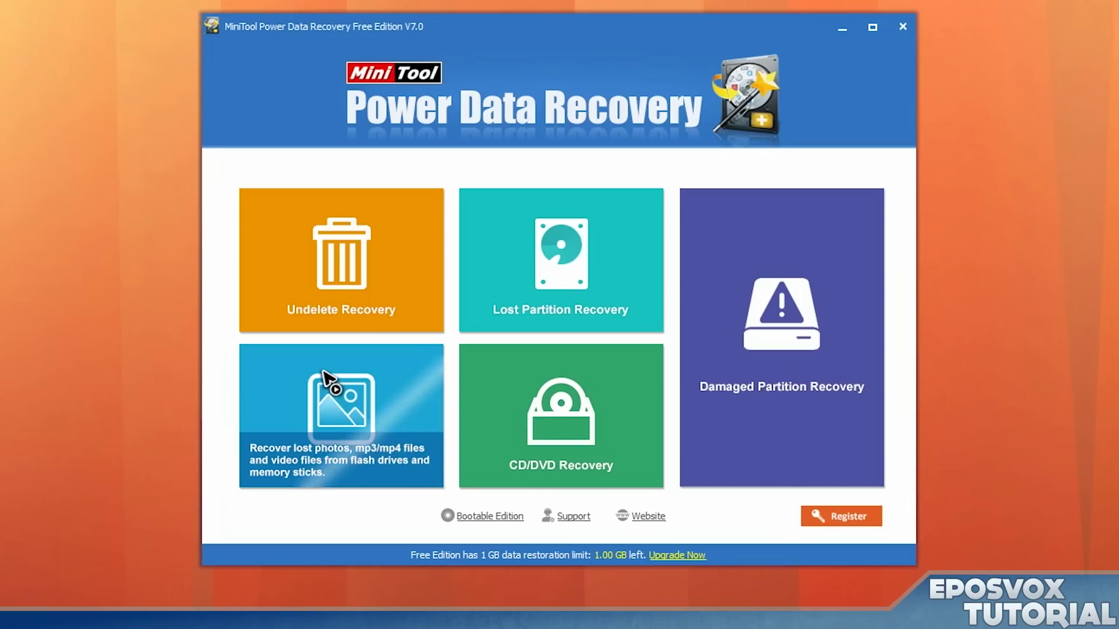
- Bring the Recycle Bin window with 106 items back in front of MiniTool
click(357, 304)
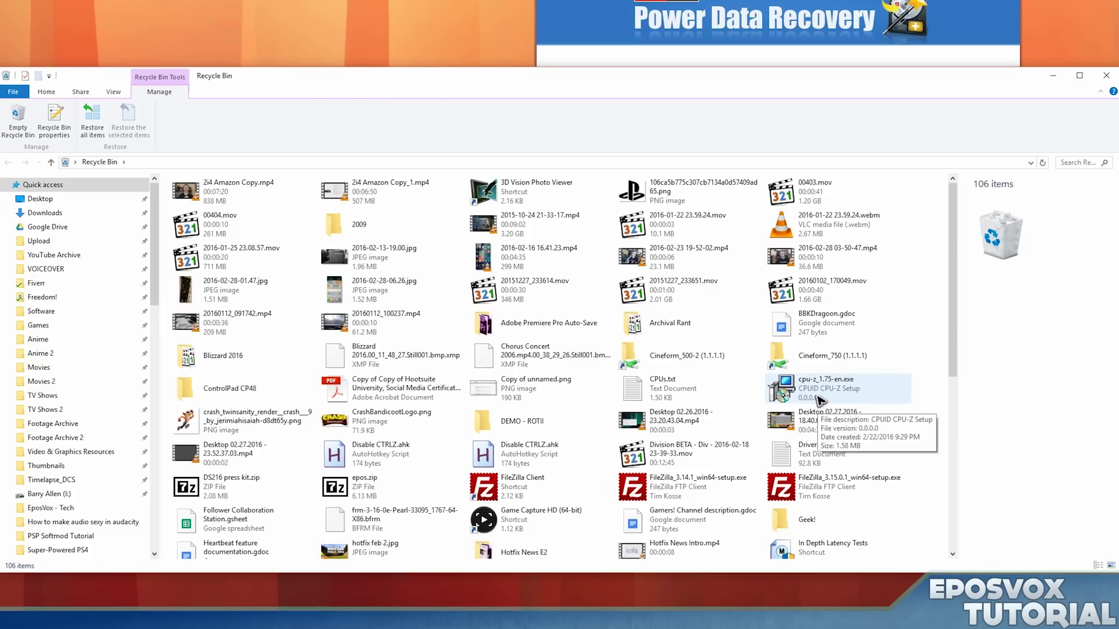
click(820, 400)
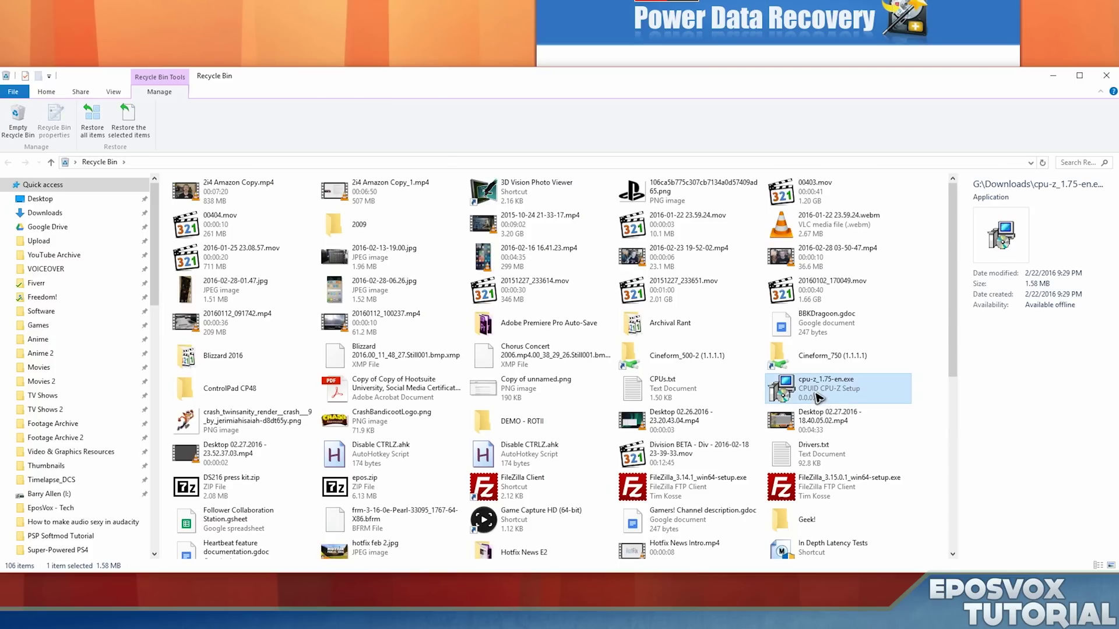
key(Delete)
key(Return)
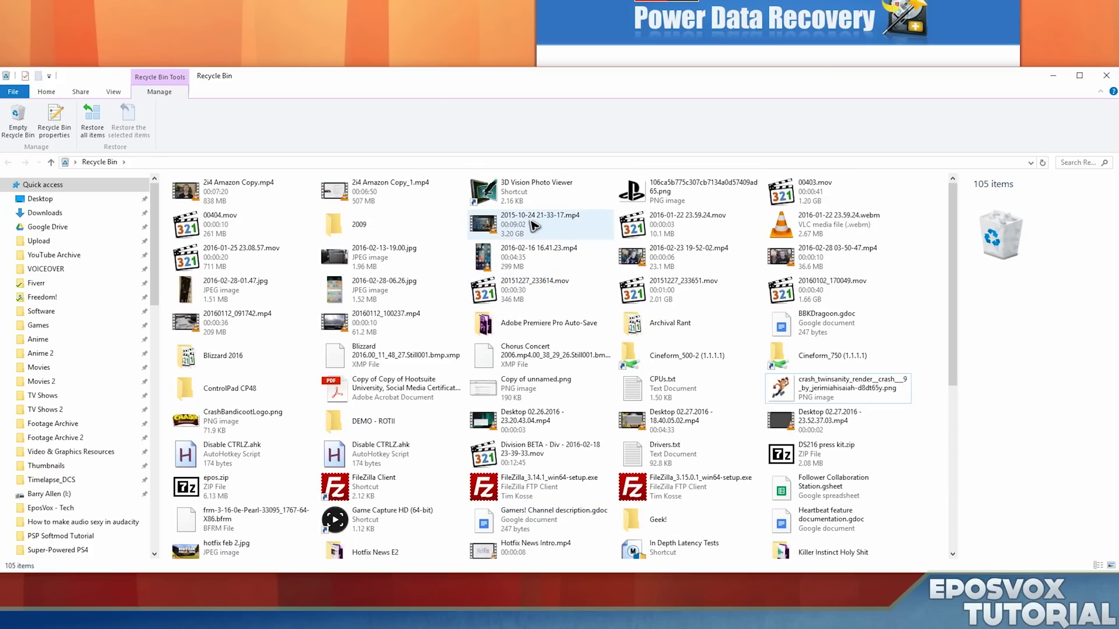
click(534, 227)
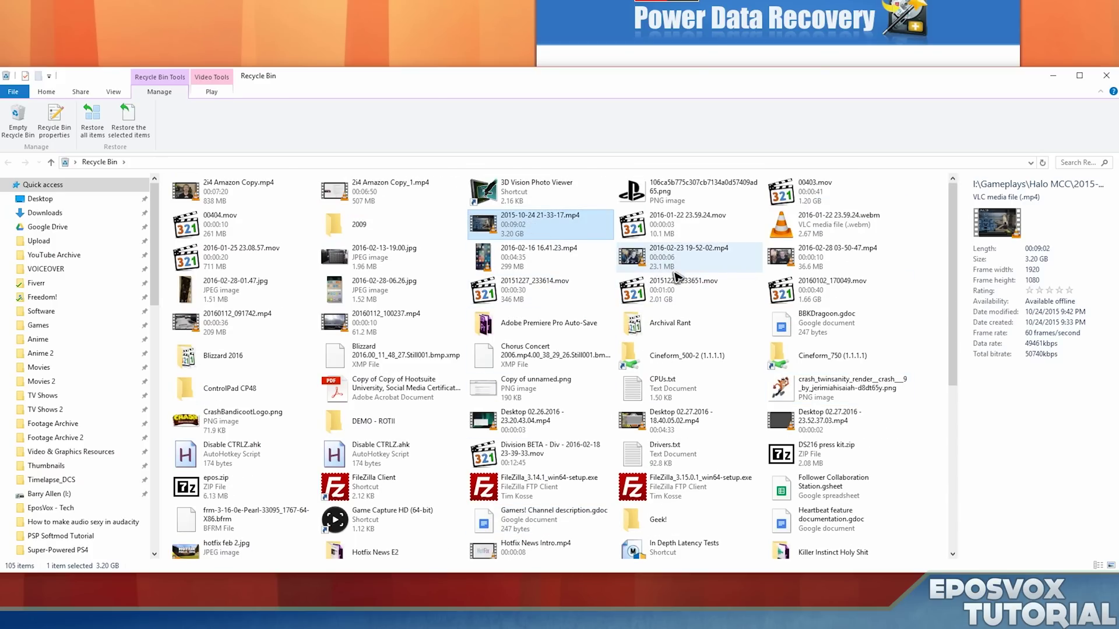
click(816, 260)
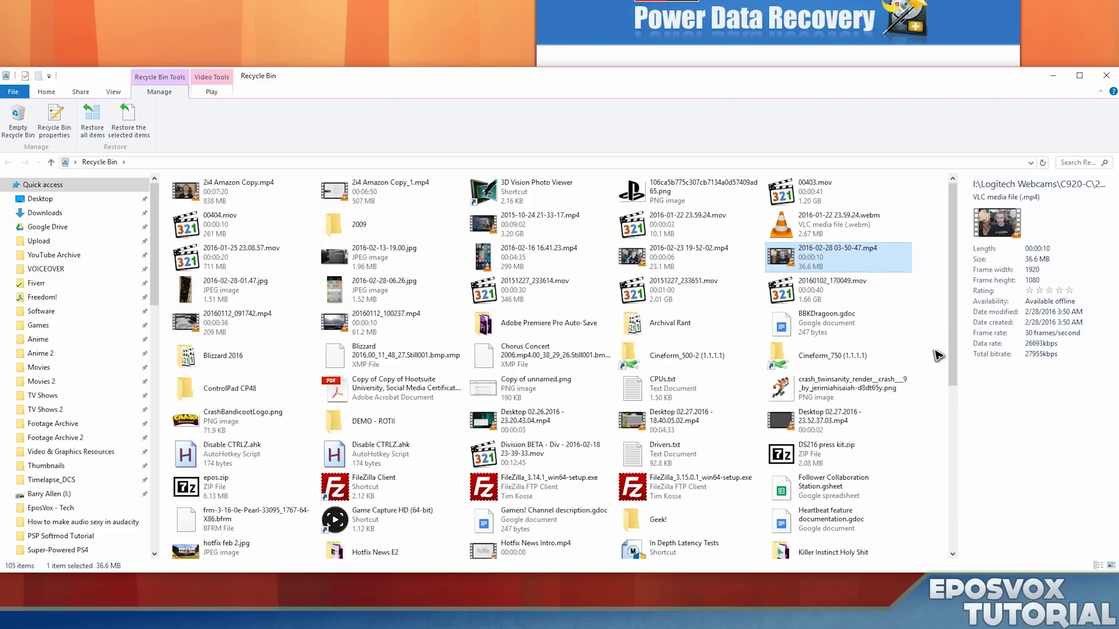
key(Delete)
key(Return)
- Permanently delete Video 18.wmv, then minimize File Explorer
scroll(912, 349, down, 5)
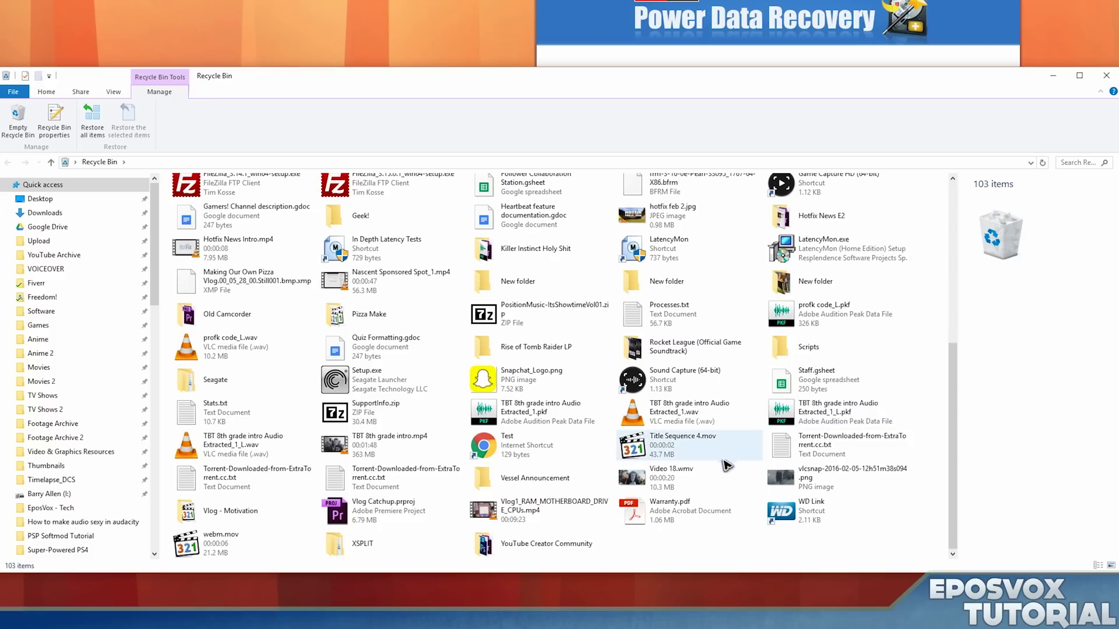
click(676, 481)
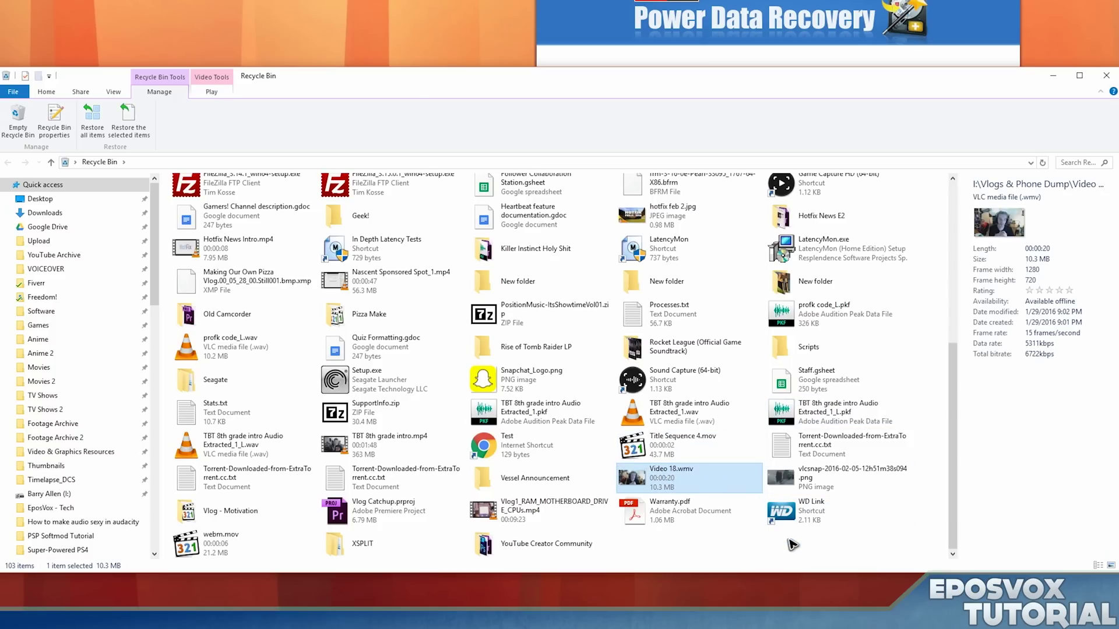
key(Delete)
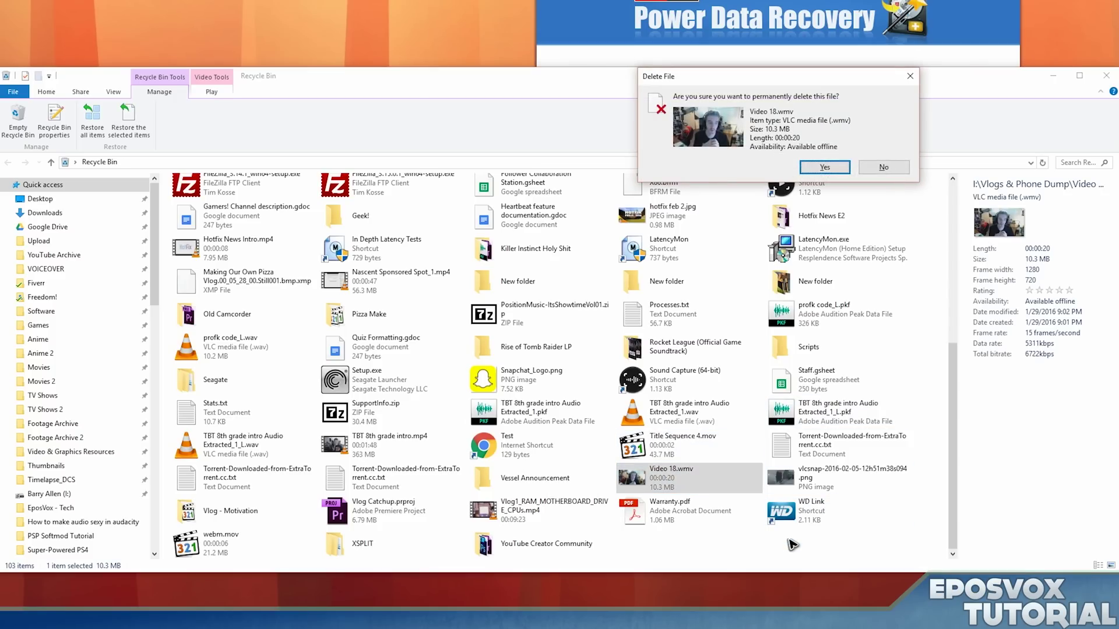
key(Return)
click(1051, 77)
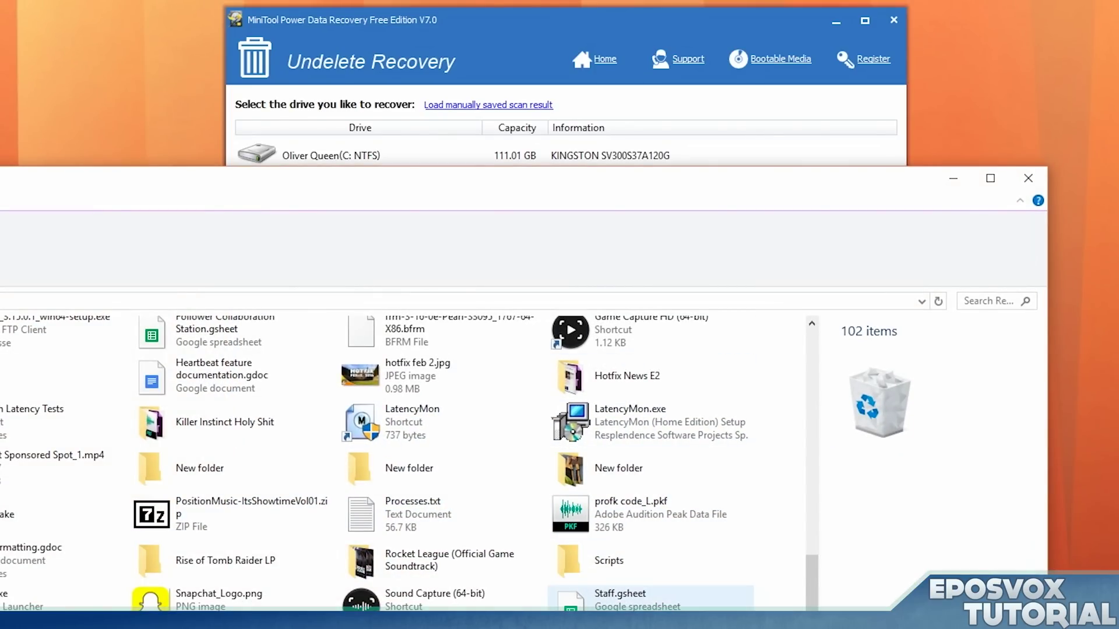
- Scan the I: drive for deleted files, then go back and confirm returning to the devices list
scroll(408, 467, up, 8)
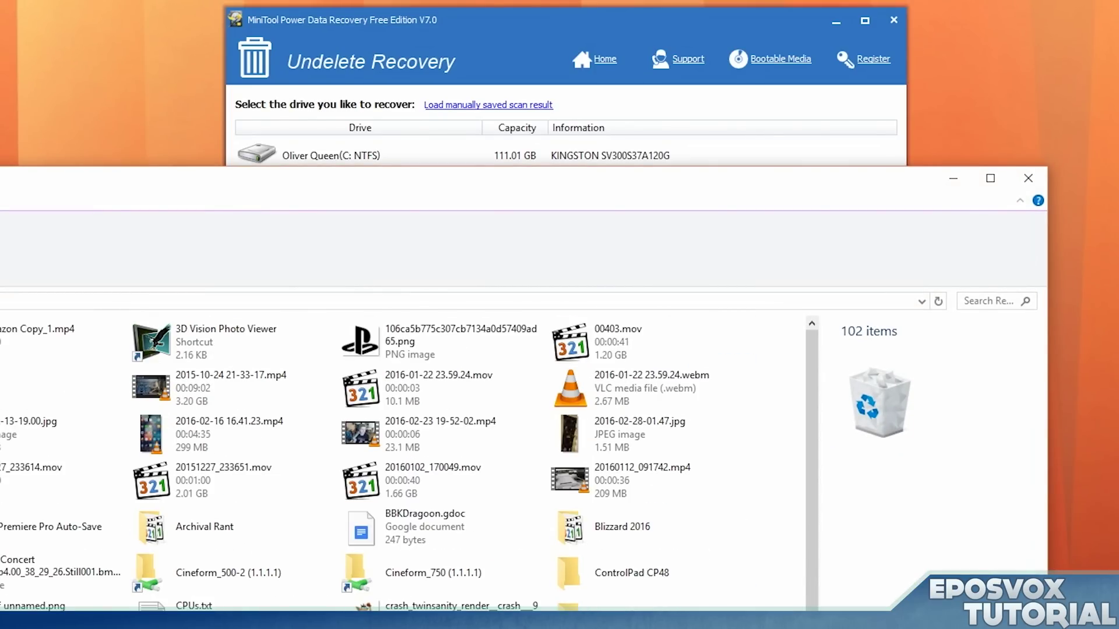
click(953, 179)
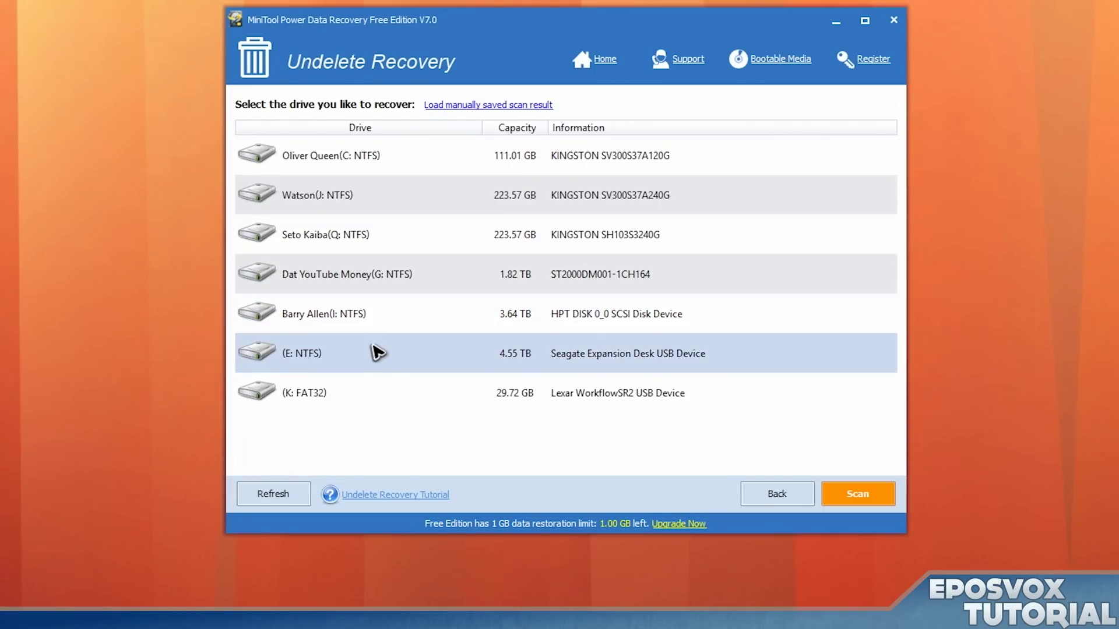
click(378, 322)
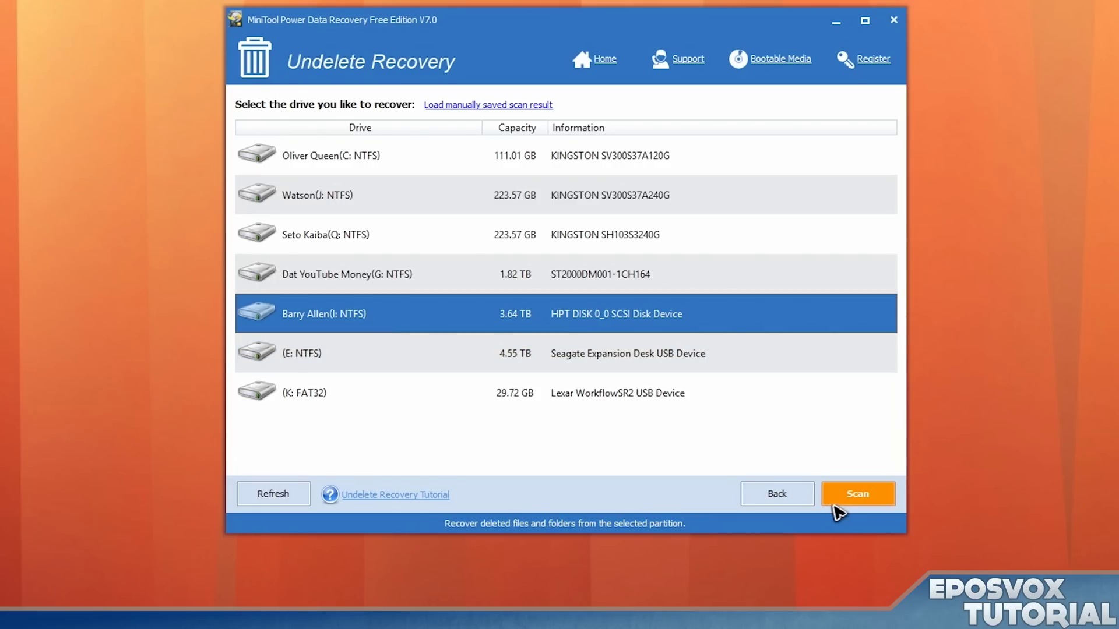
click(852, 495)
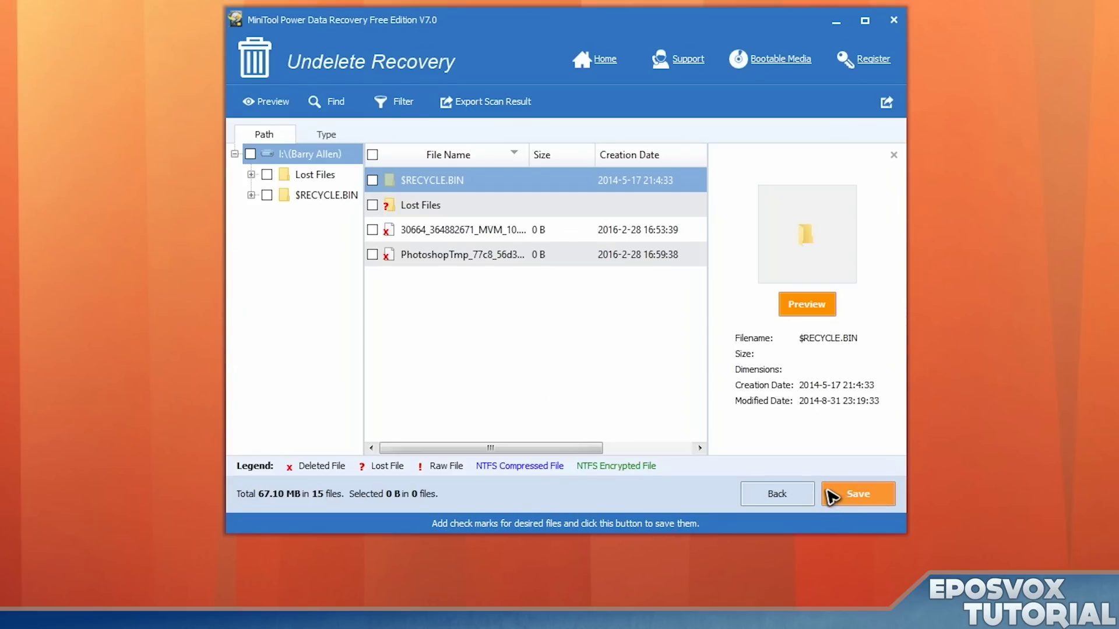
click(804, 498)
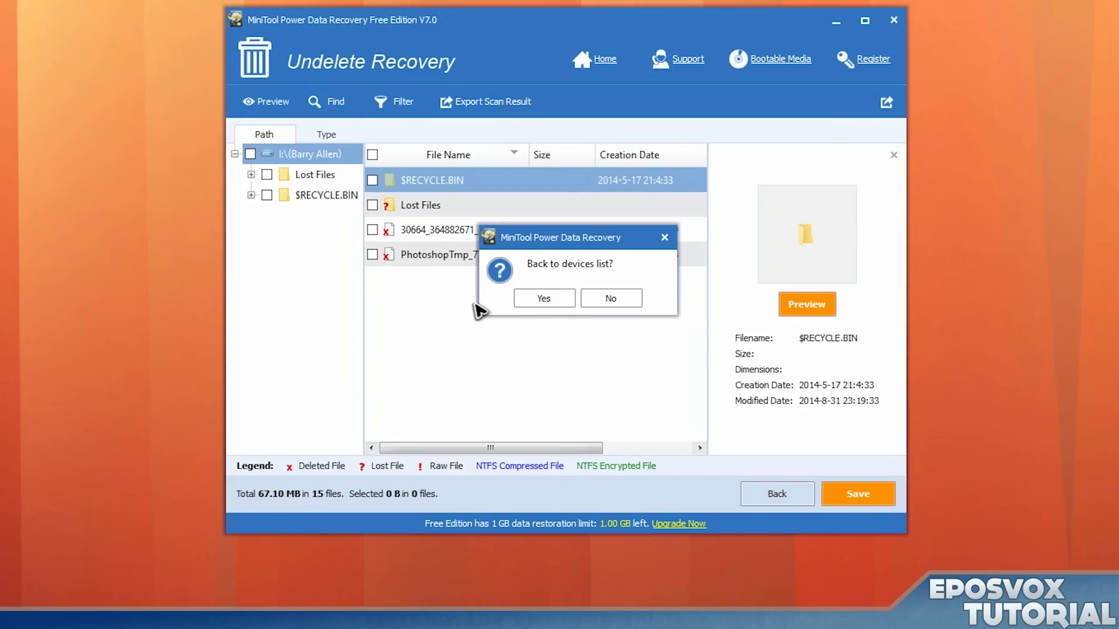
click(557, 301)
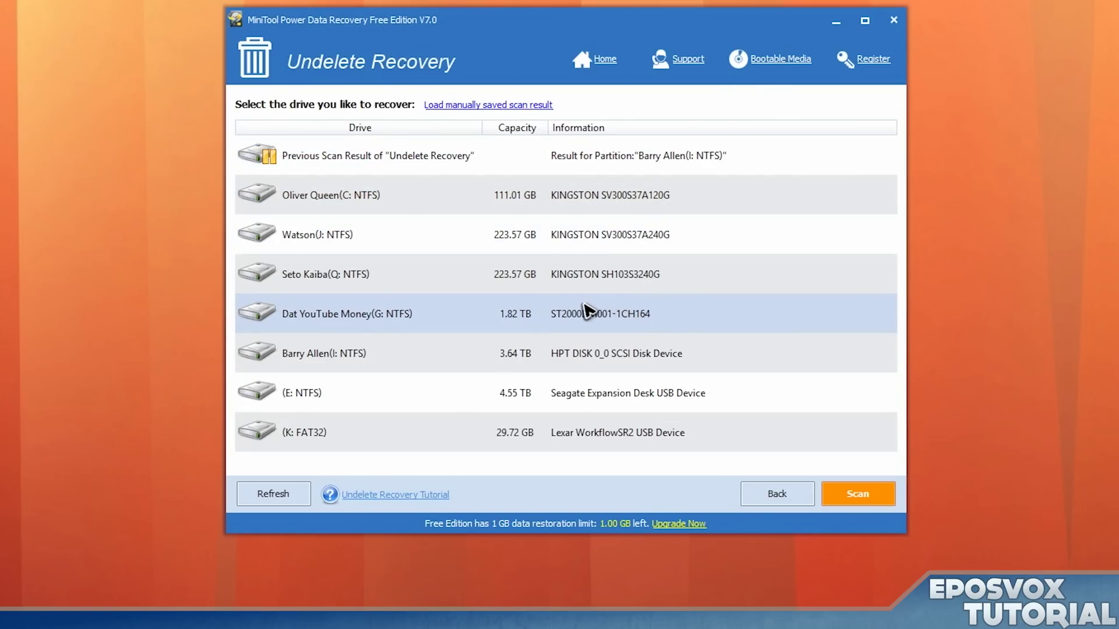
- Select the I: drive again and rescan it, finding 15 files totalling 67.10 MB
click(450, 366)
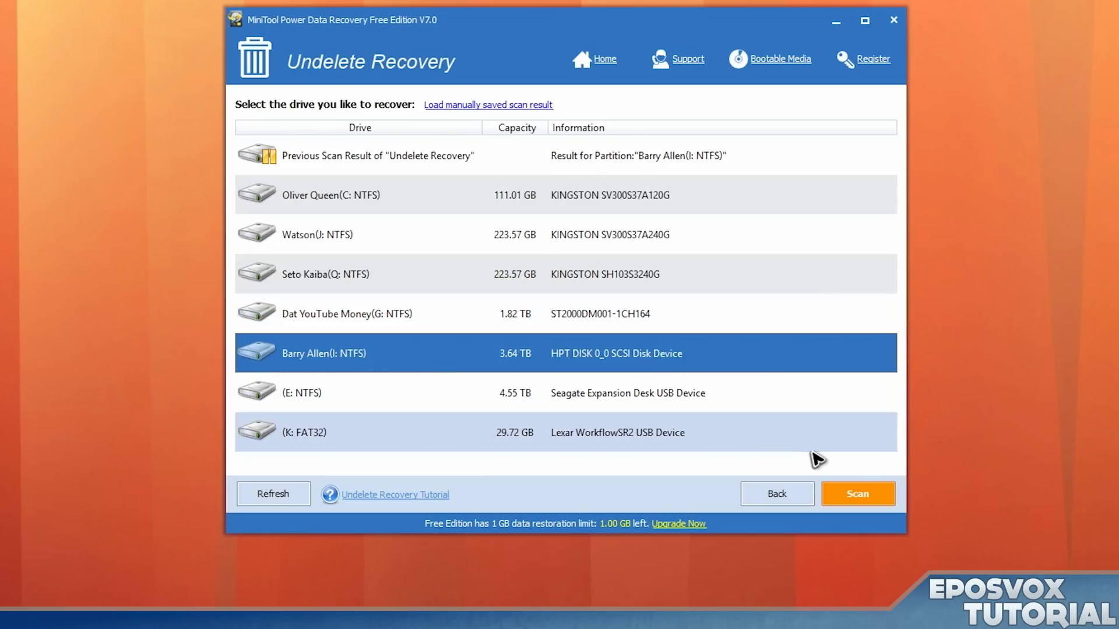
click(843, 493)
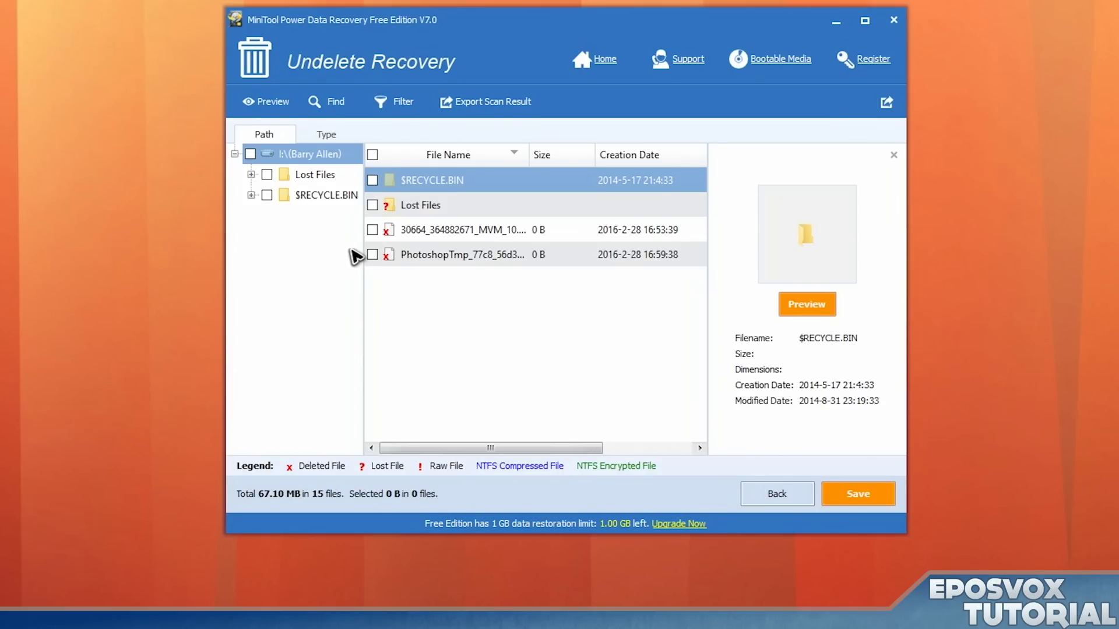
- Inspect PhotoshopTmp, Lost Files and $RECYCLE.BIN, then open it to view $RW2U65H.wmv and $RY3KDZM.mp4
click(444, 259)
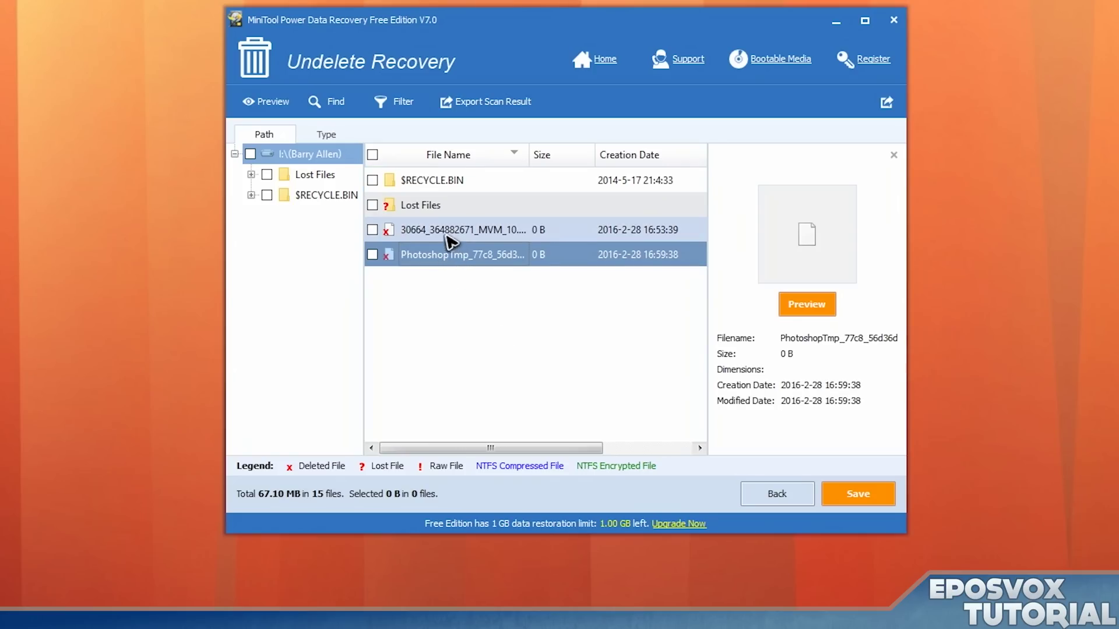
click(420, 209)
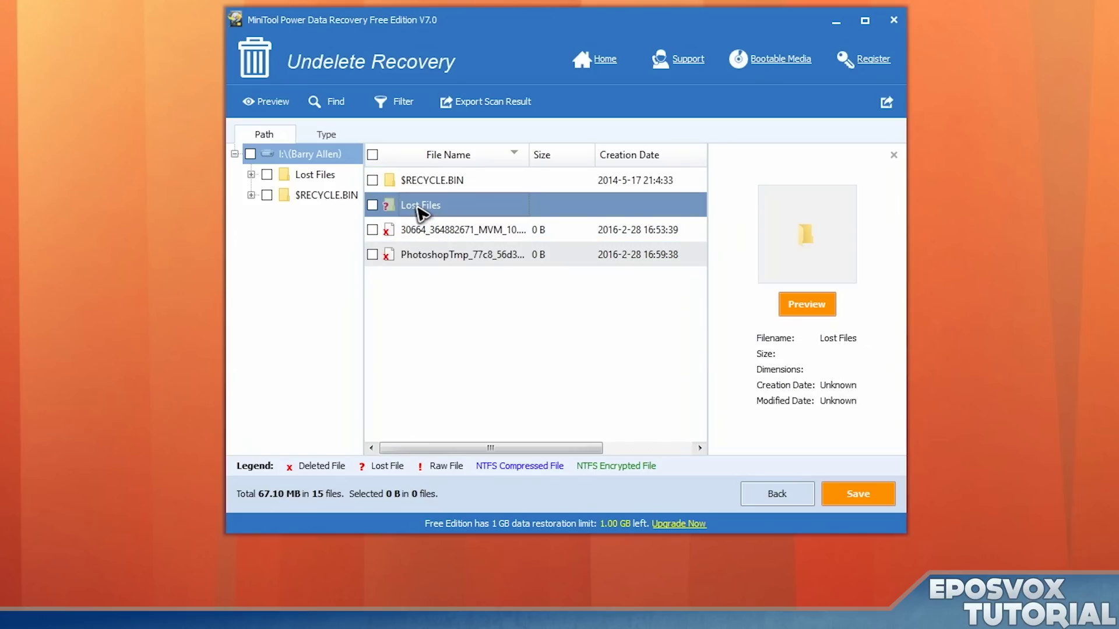
click(385, 183)
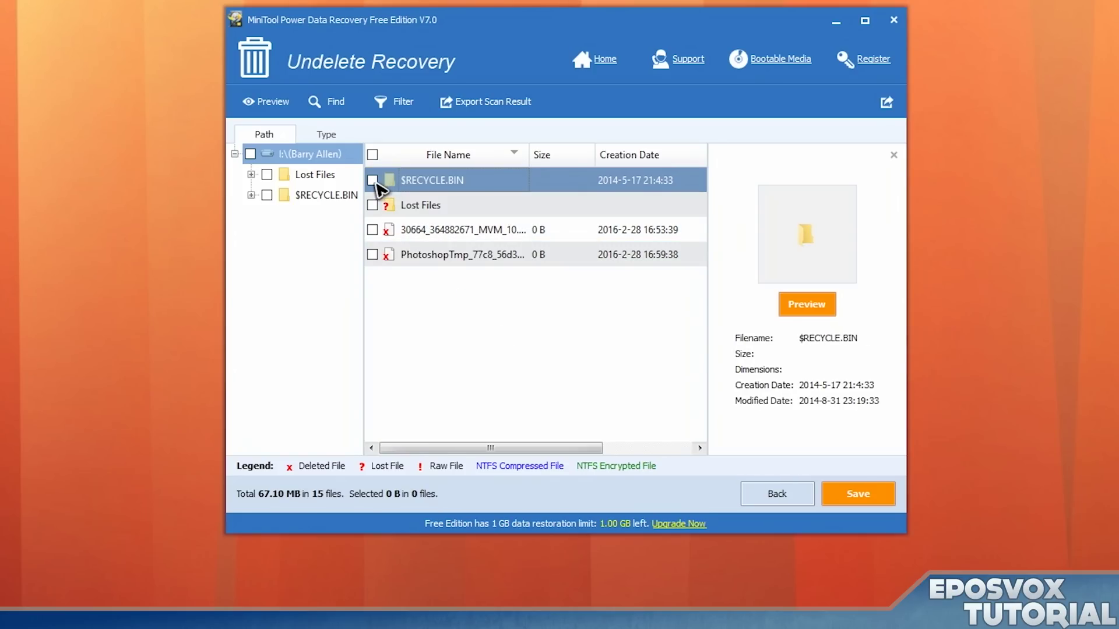
double_click(375, 185)
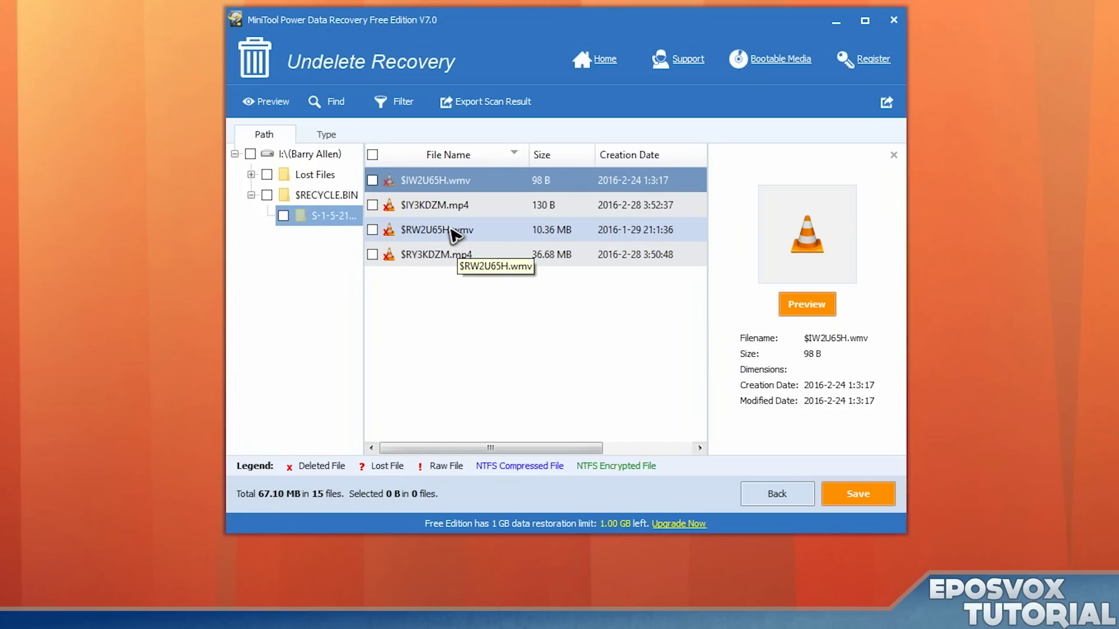
click(451, 233)
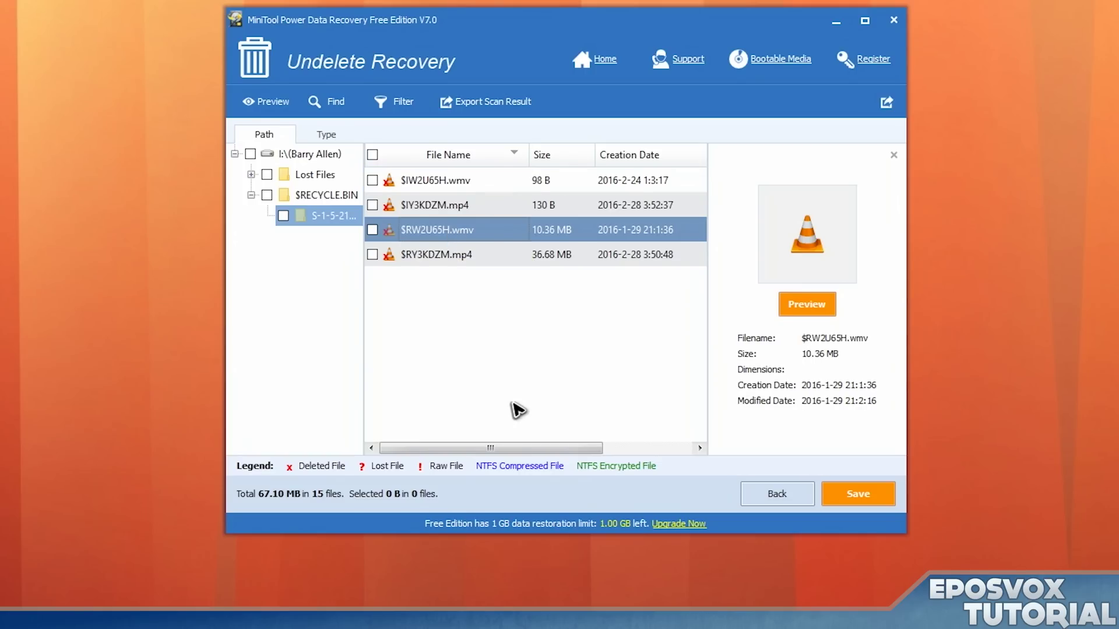
click(449, 263)
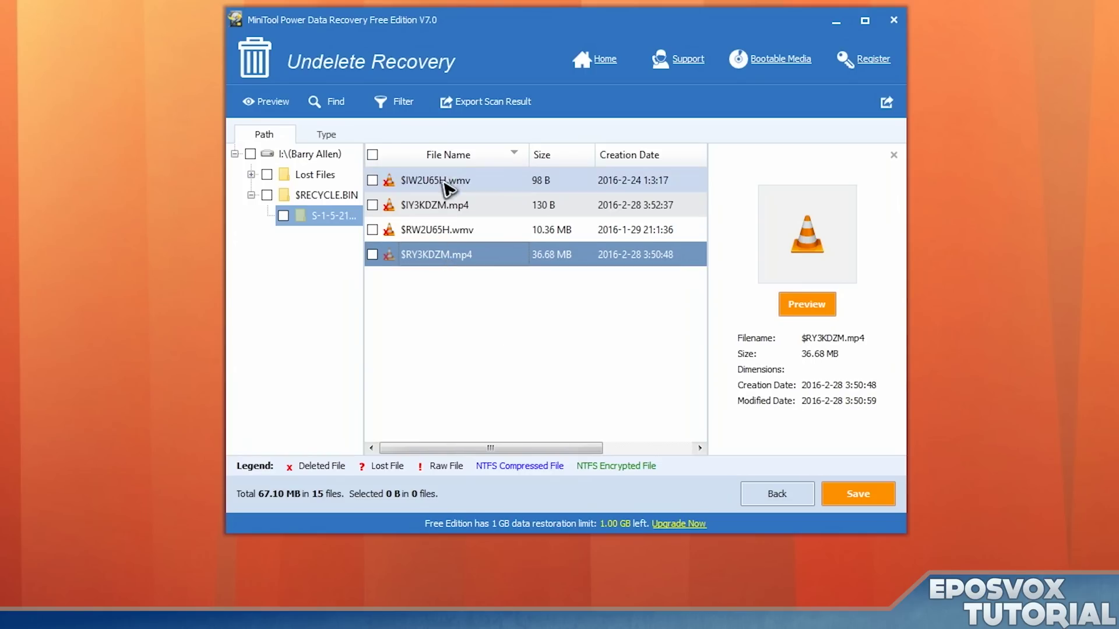
click(826, 304)
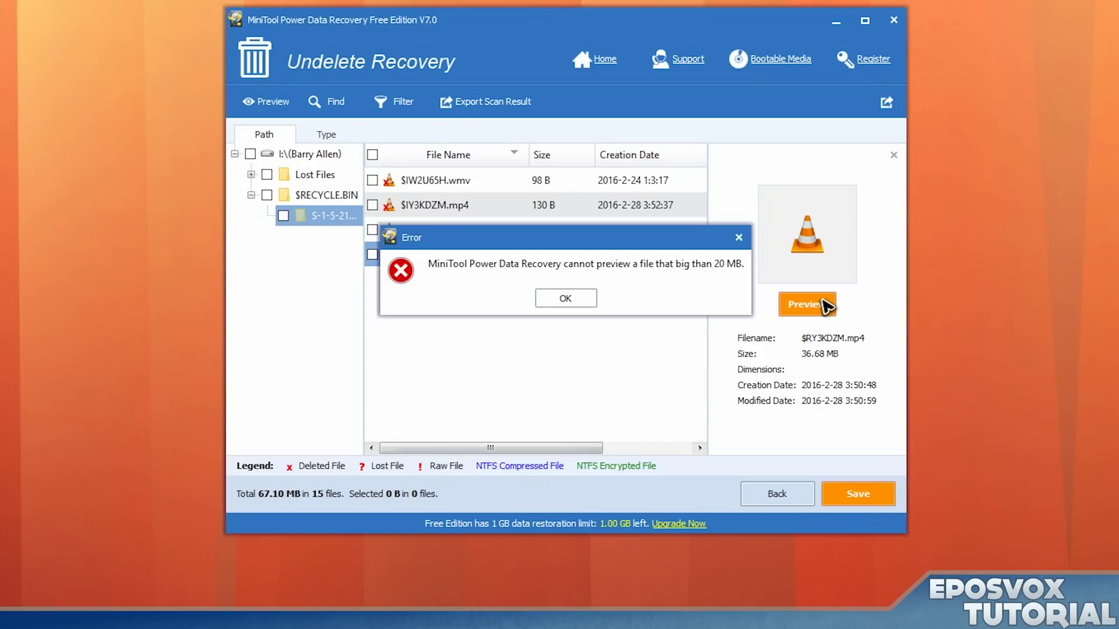
click(565, 299)
click(465, 235)
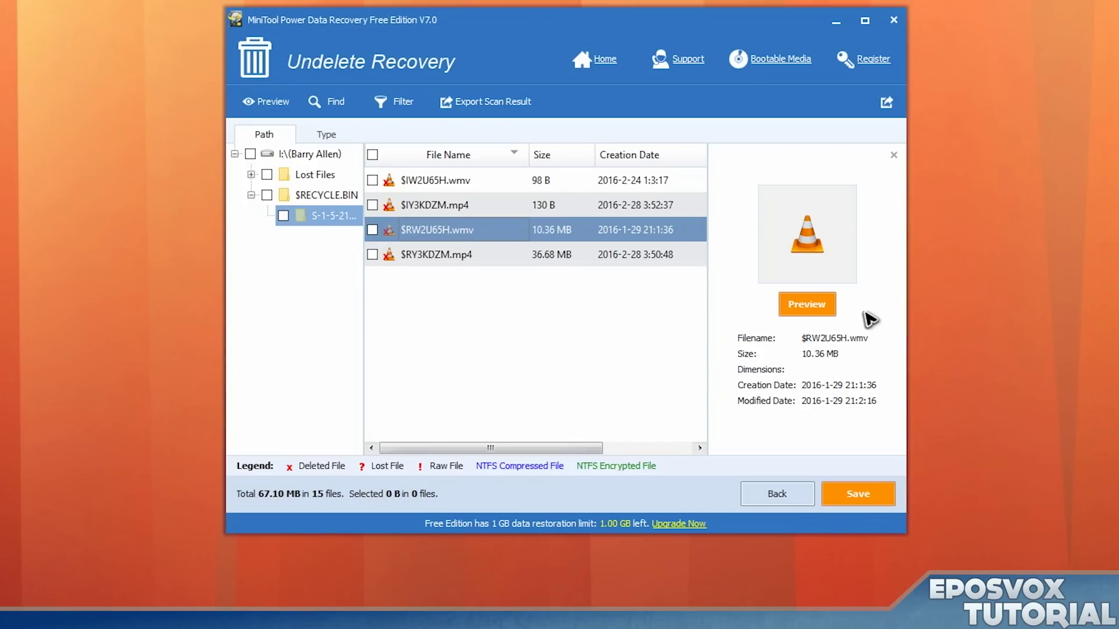
click(780, 304)
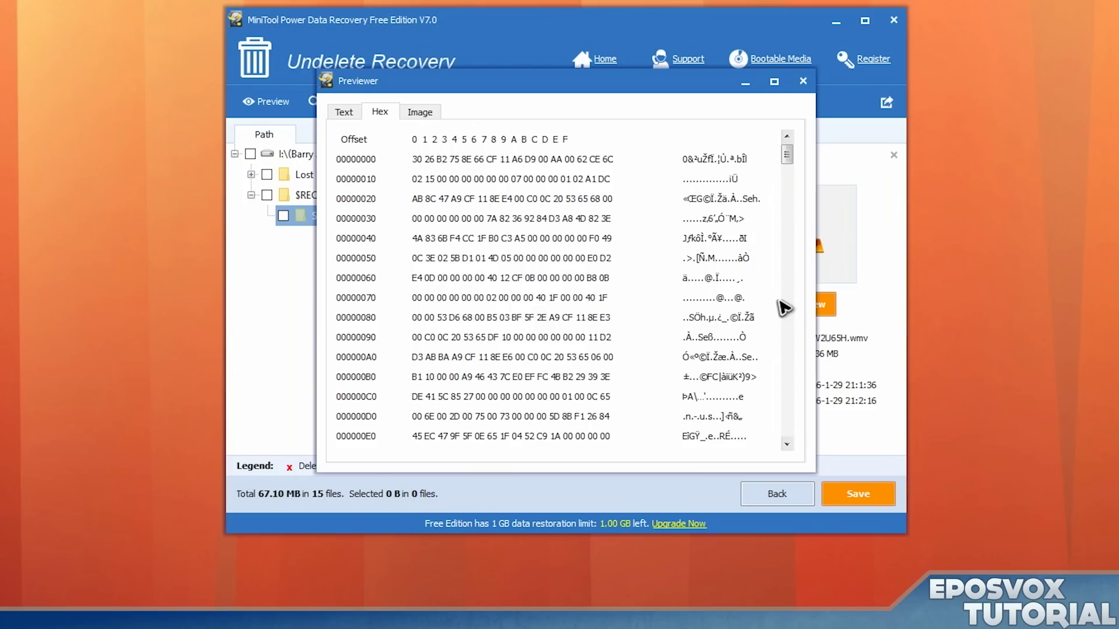
click(420, 112)
click(345, 112)
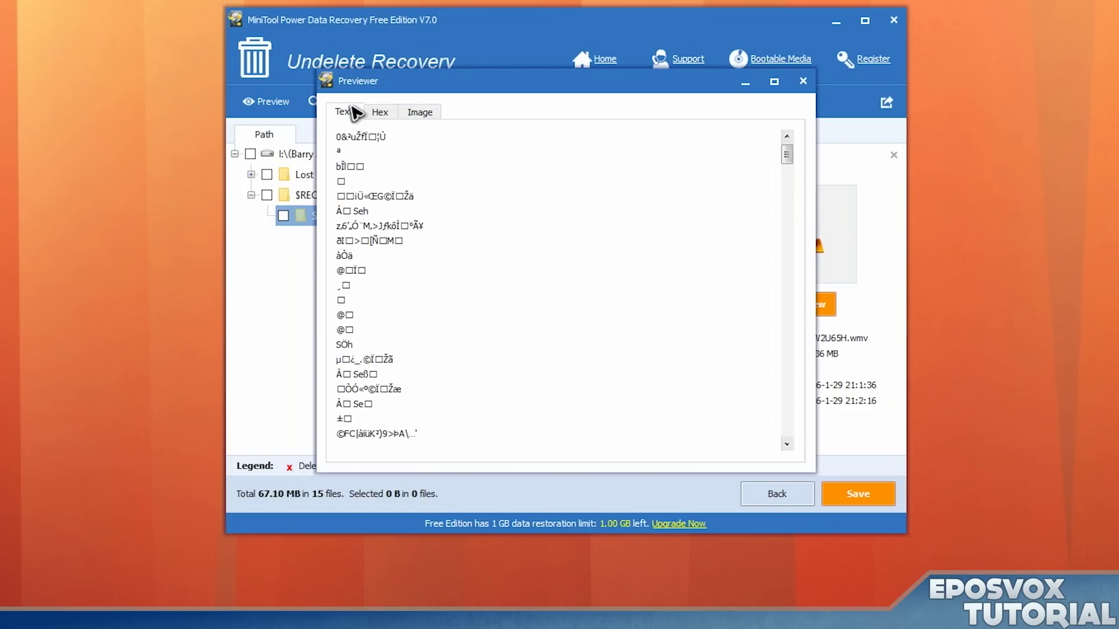
click(421, 112)
click(376, 112)
click(344, 112)
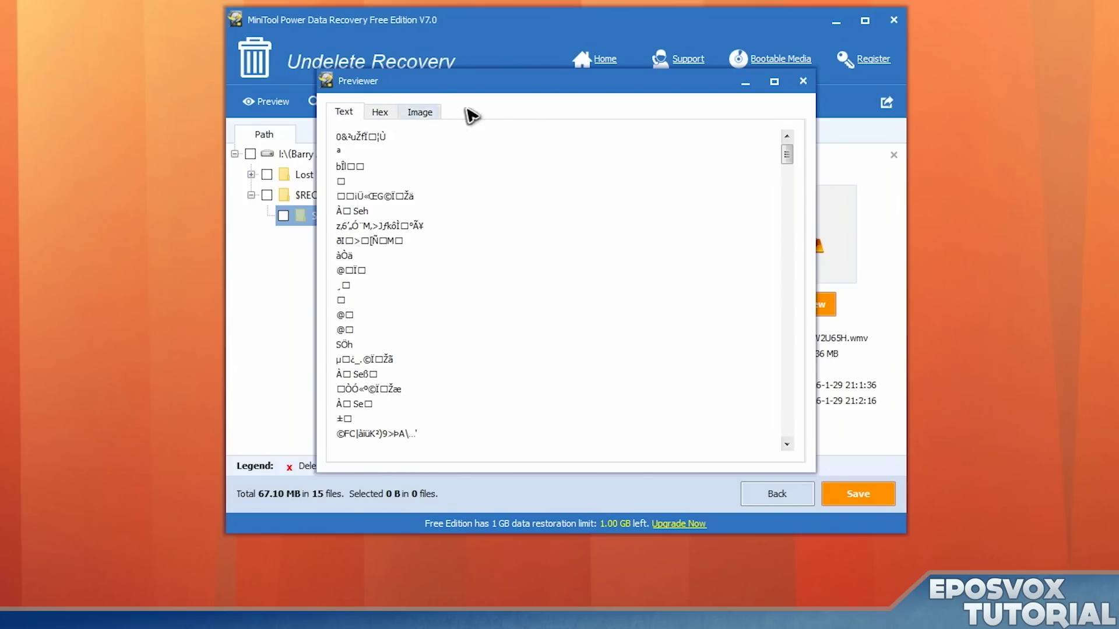
click(802, 82)
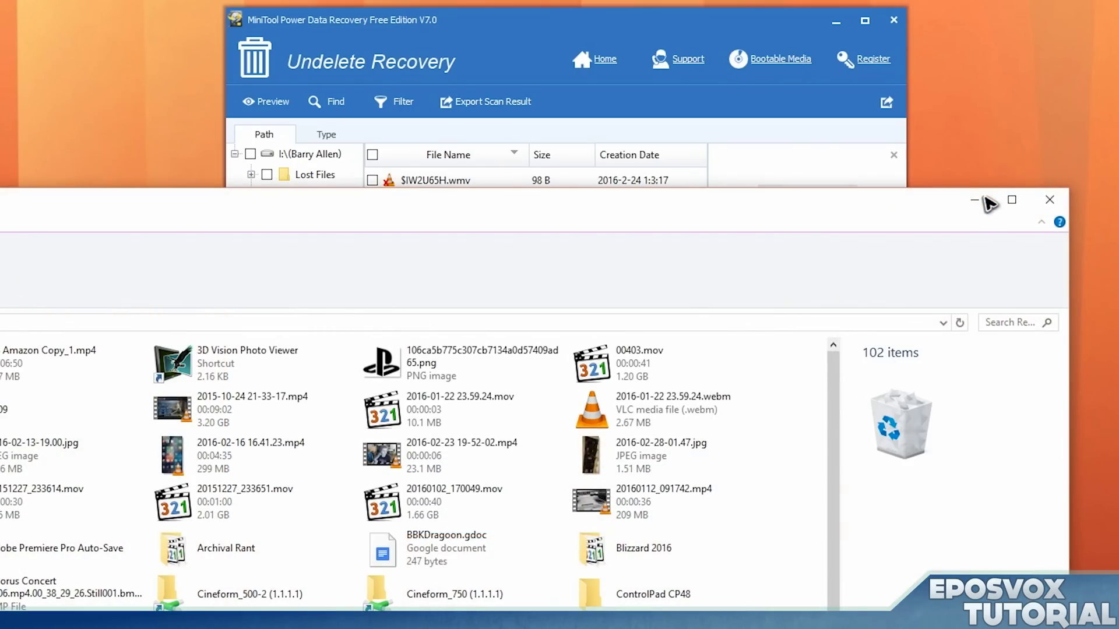
click(992, 200)
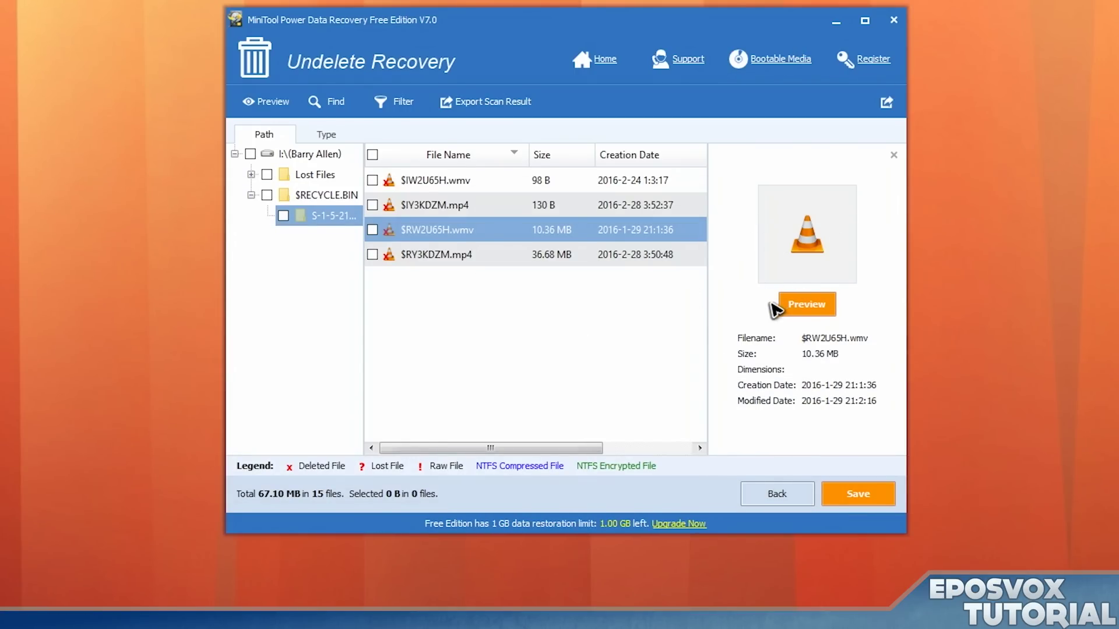
- Save the videos $RW2U65H.wmv and $RY3KDZM.mp4 (47.04 MB) to the Desktop, leaving 976.96 MB of allowance
click(373, 230)
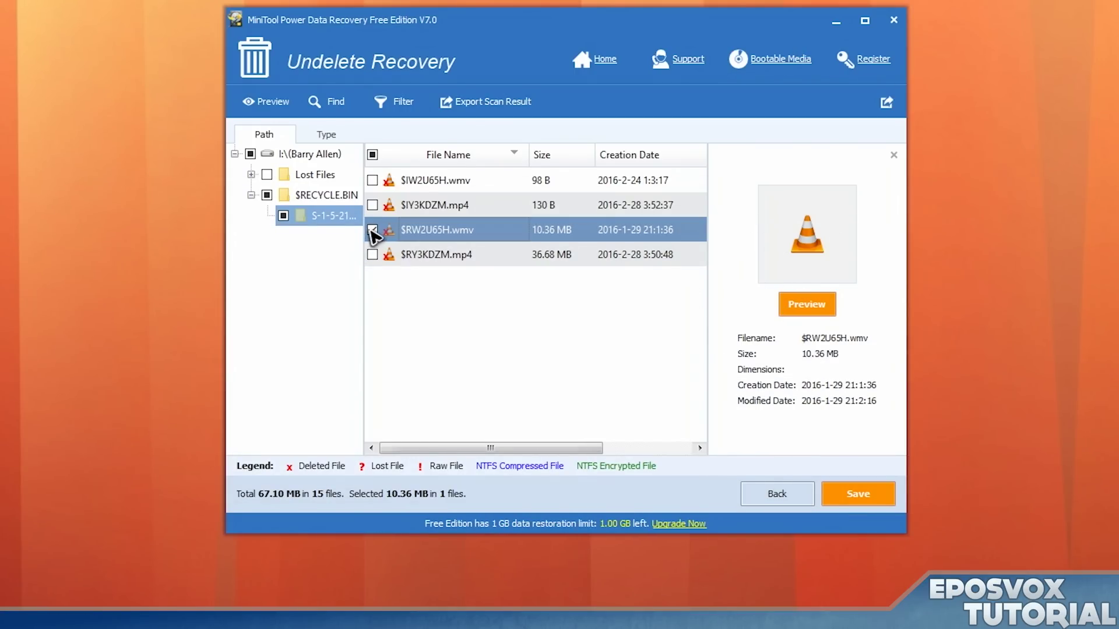
click(373, 255)
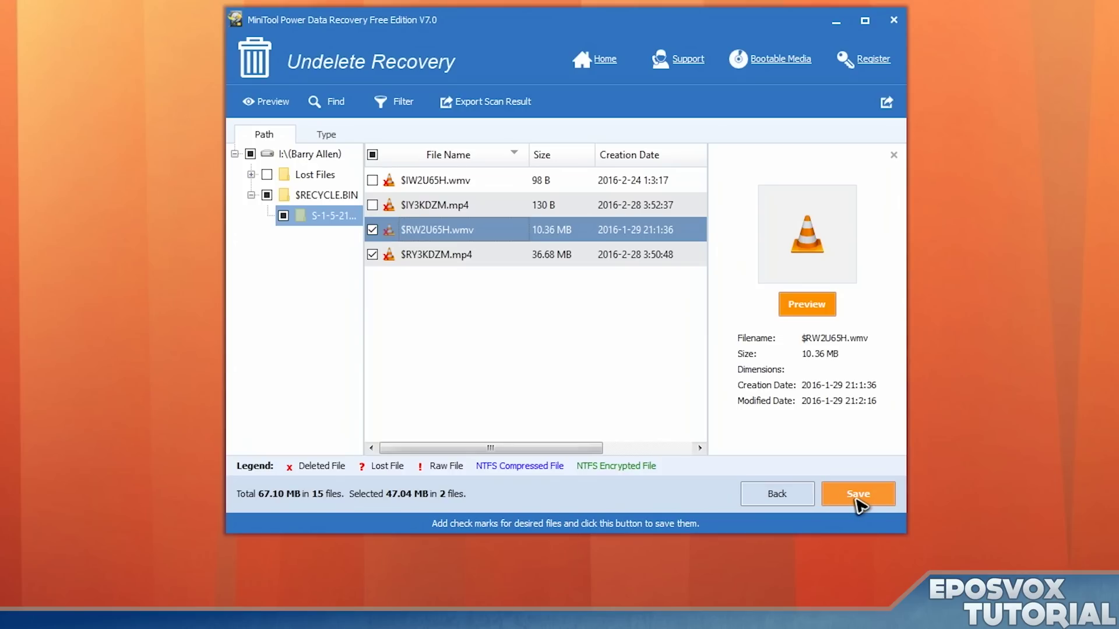
click(857, 500)
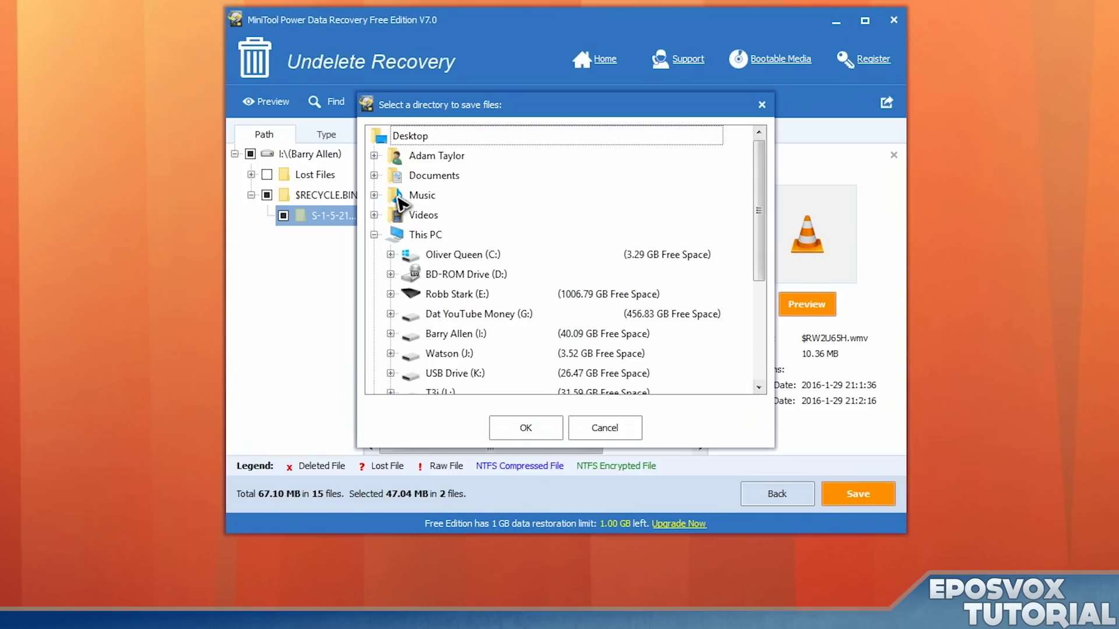
click(410, 140)
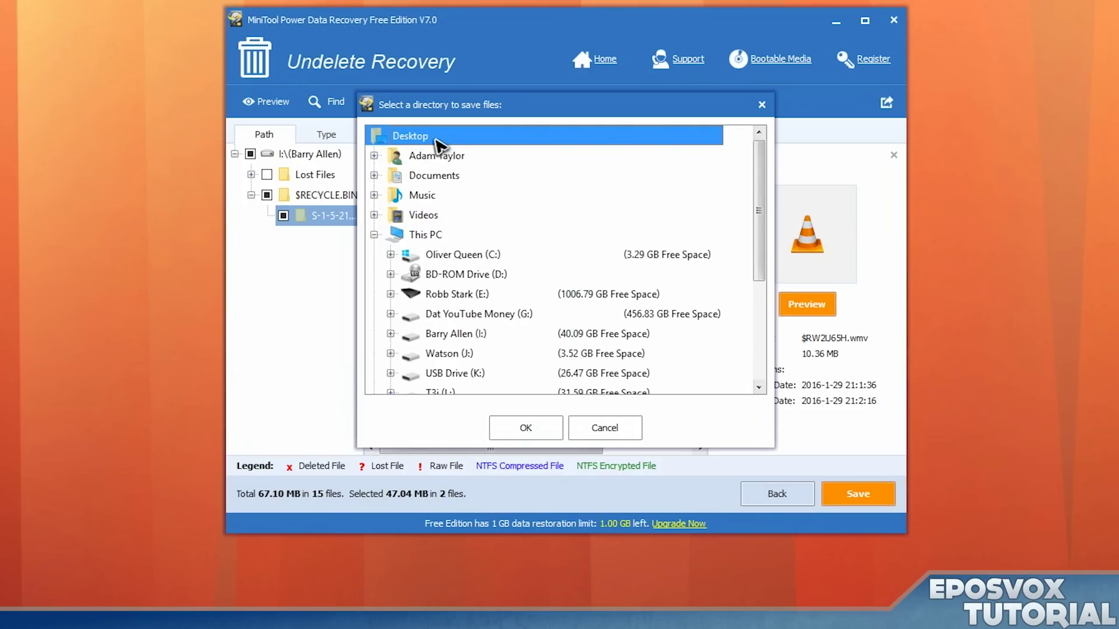
click(547, 418)
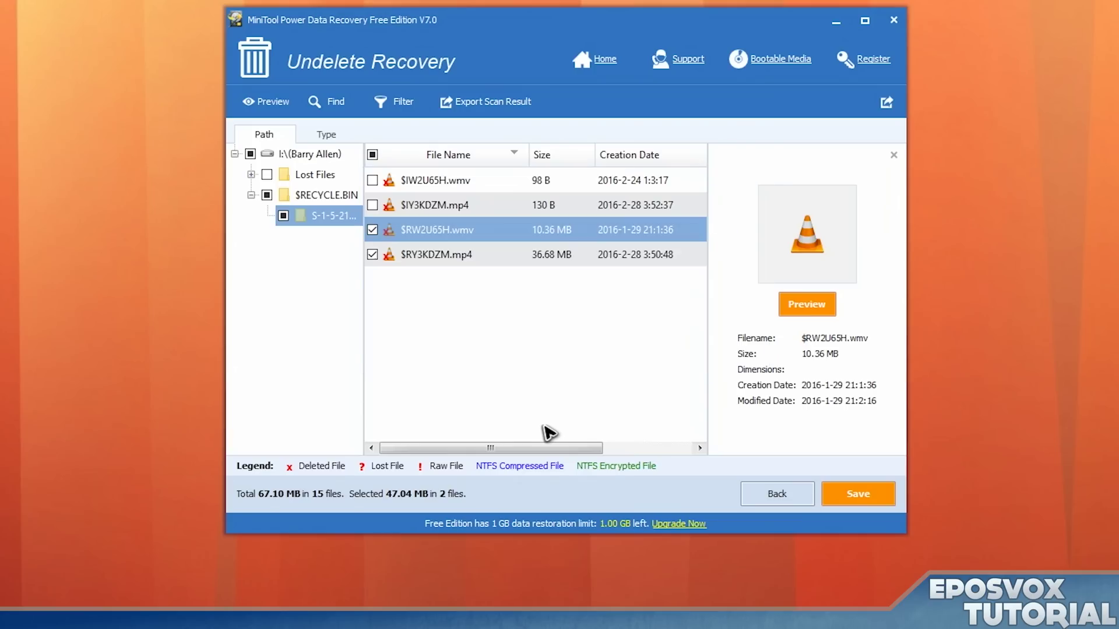
click(589, 294)
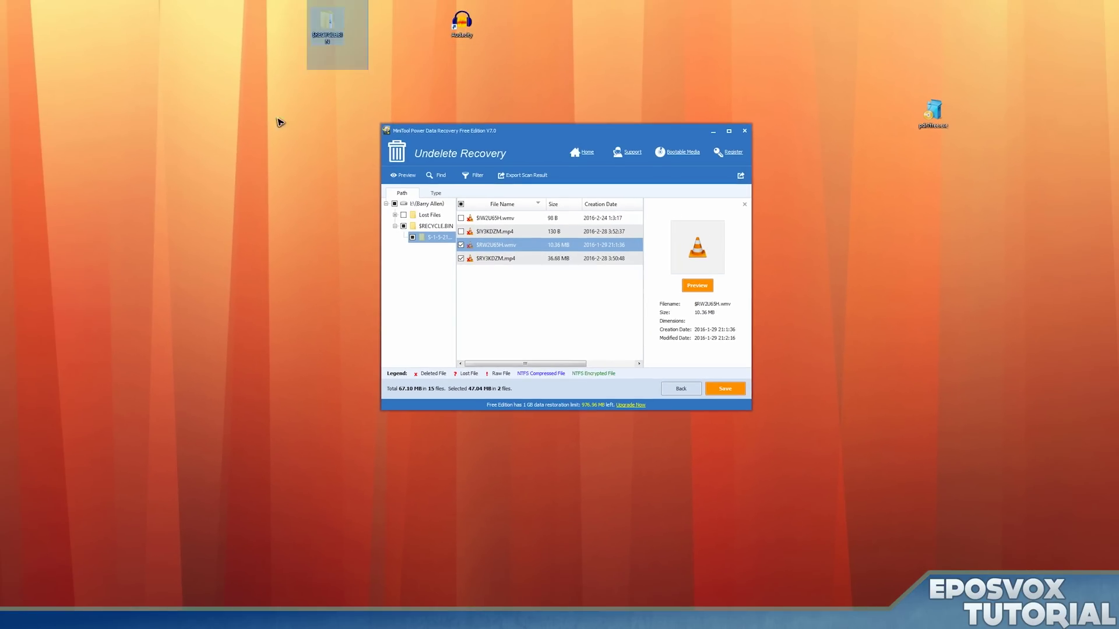
click(275, 120)
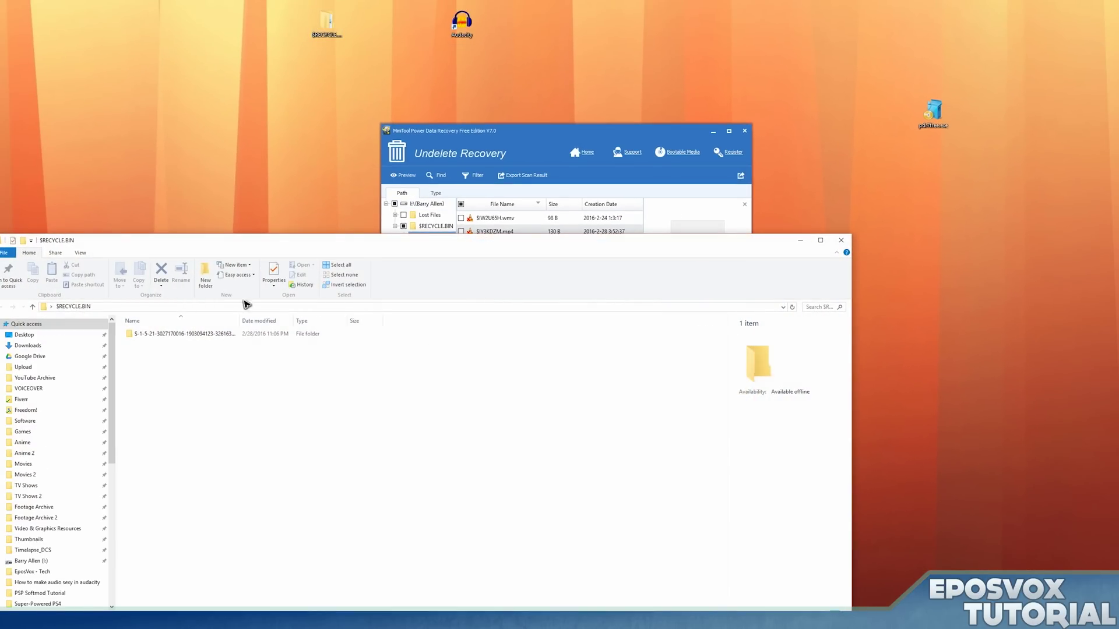
double_click(178, 333)
drag(236, 241, 583, 22)
click(515, 132)
key(Right)
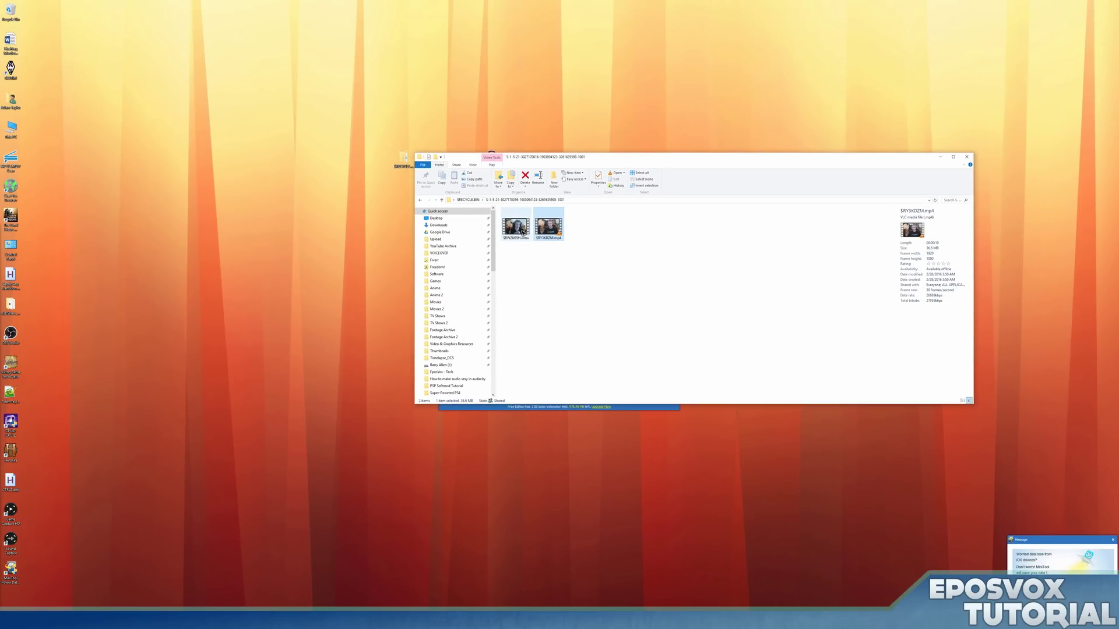
click(523, 233)
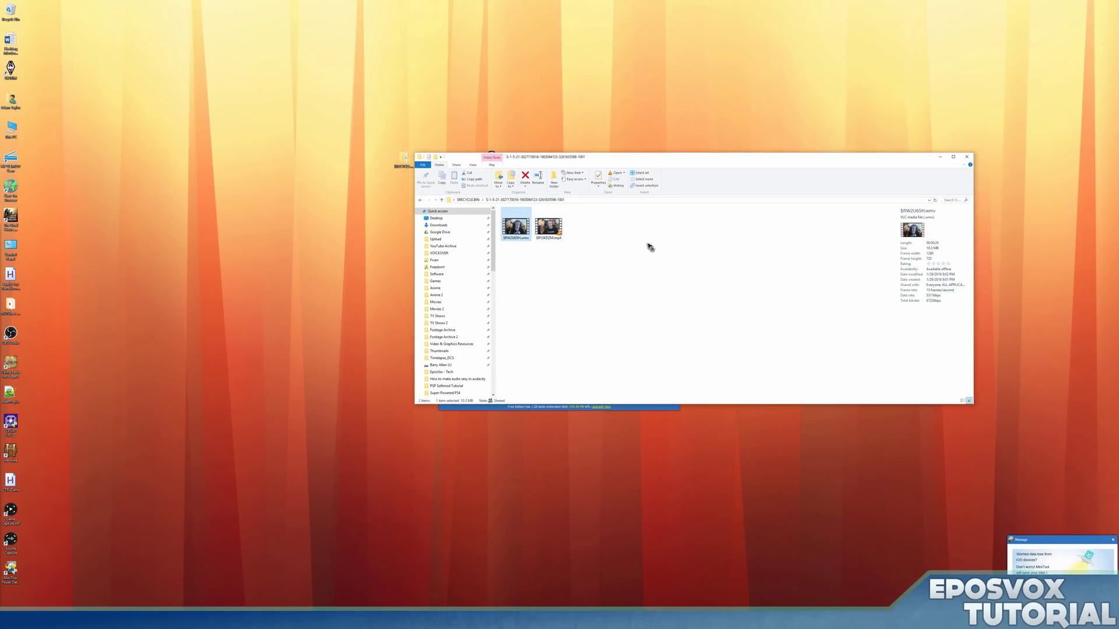
key(Return)
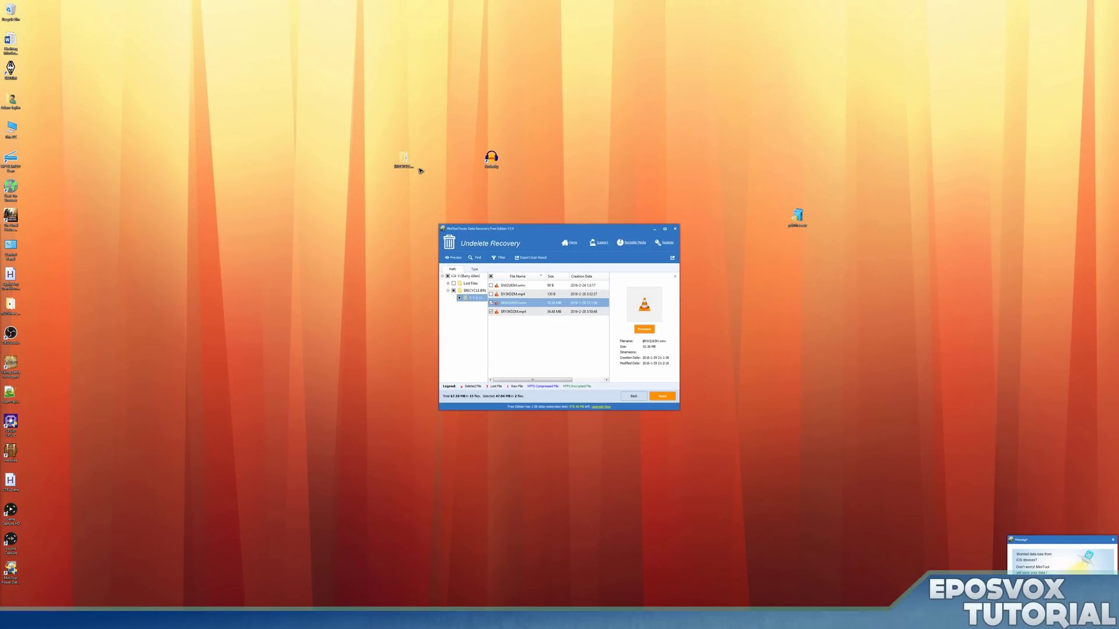
double_click(410, 165)
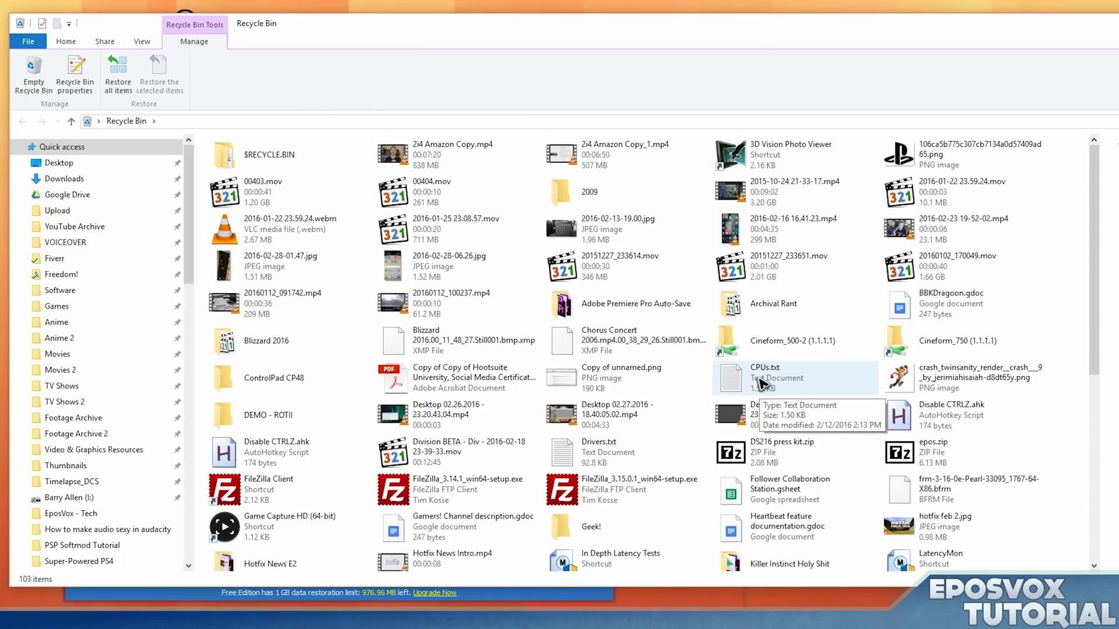
- Permanently delete CPUs.txt from the Recycle Bin, leaving 102 items
scroll(760, 381, down, 2)
scroll(761, 382, down, 3)
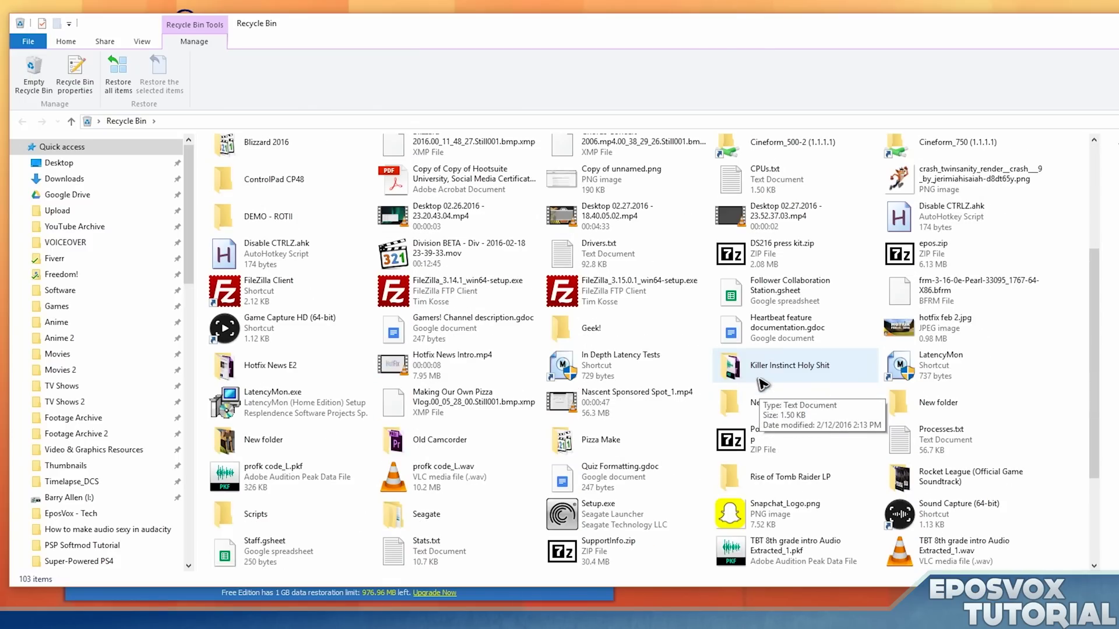
scroll(760, 381, down, 3)
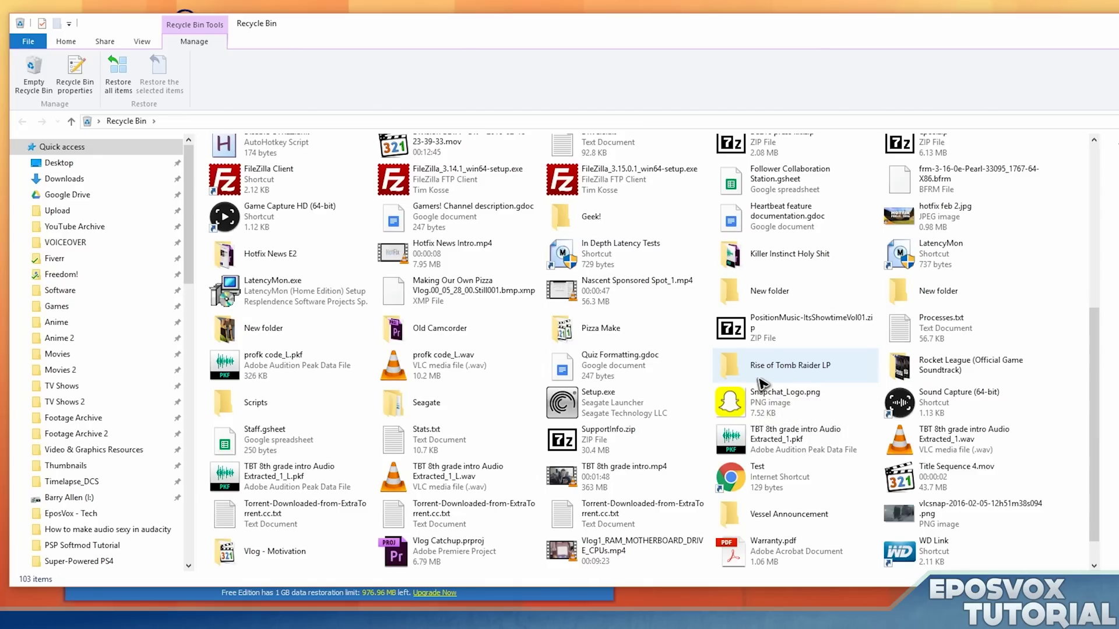
scroll(760, 381, down, 1)
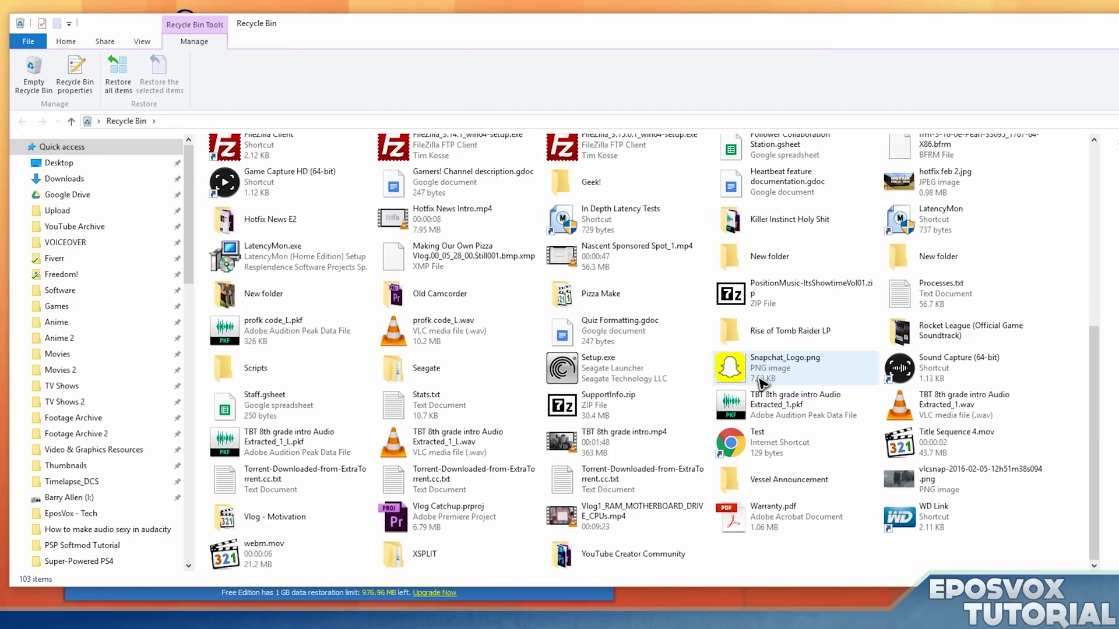
scroll(760, 381, up, 4)
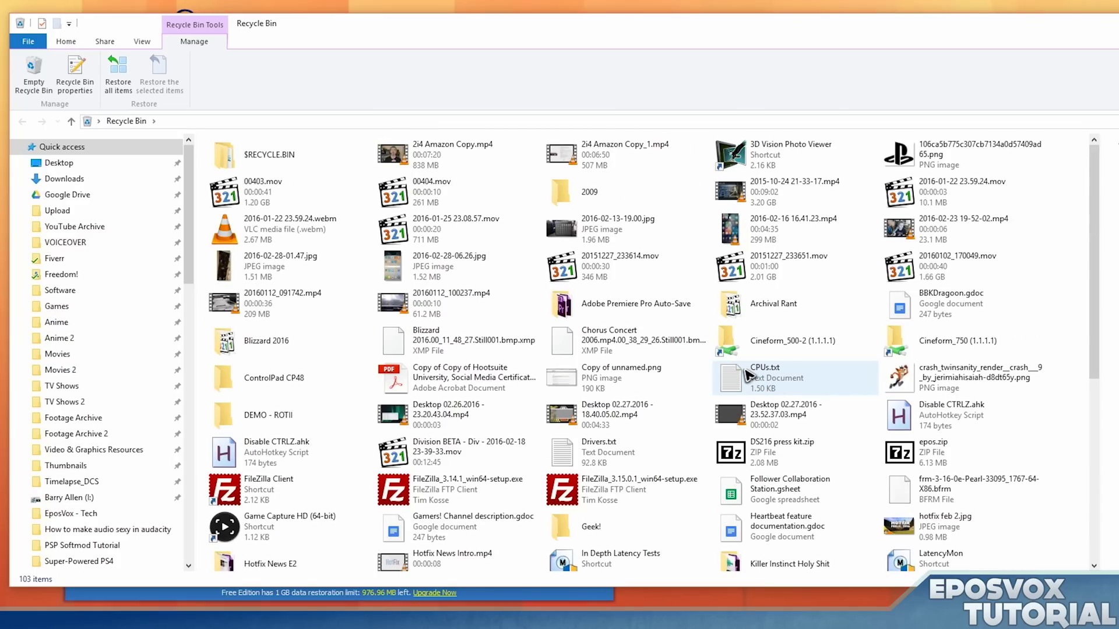
click(759, 374)
key(Delete)
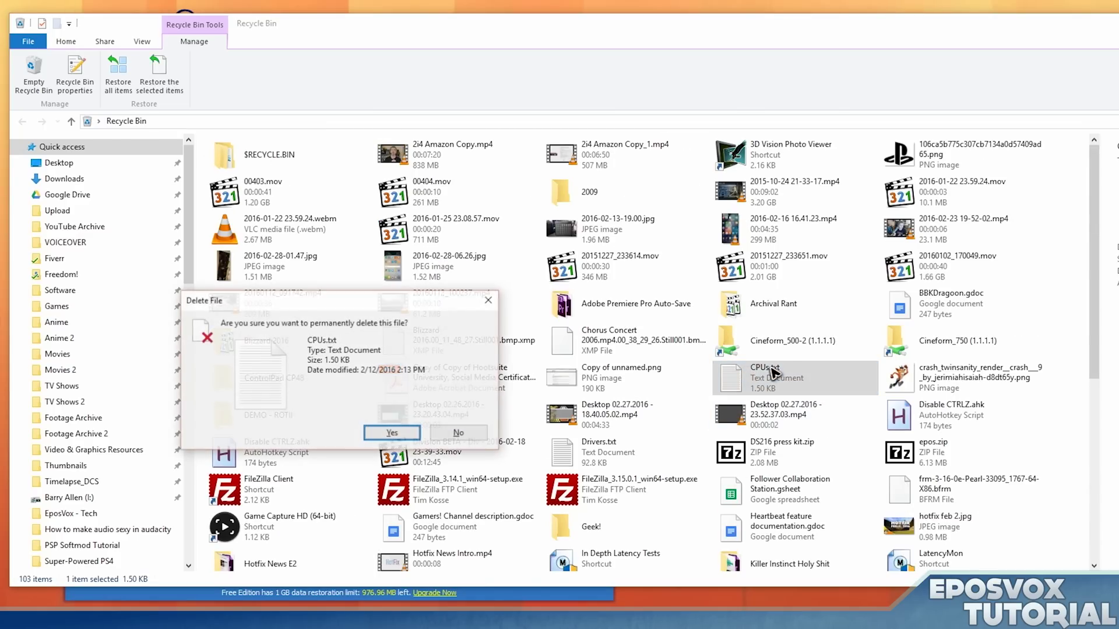
key(Return)
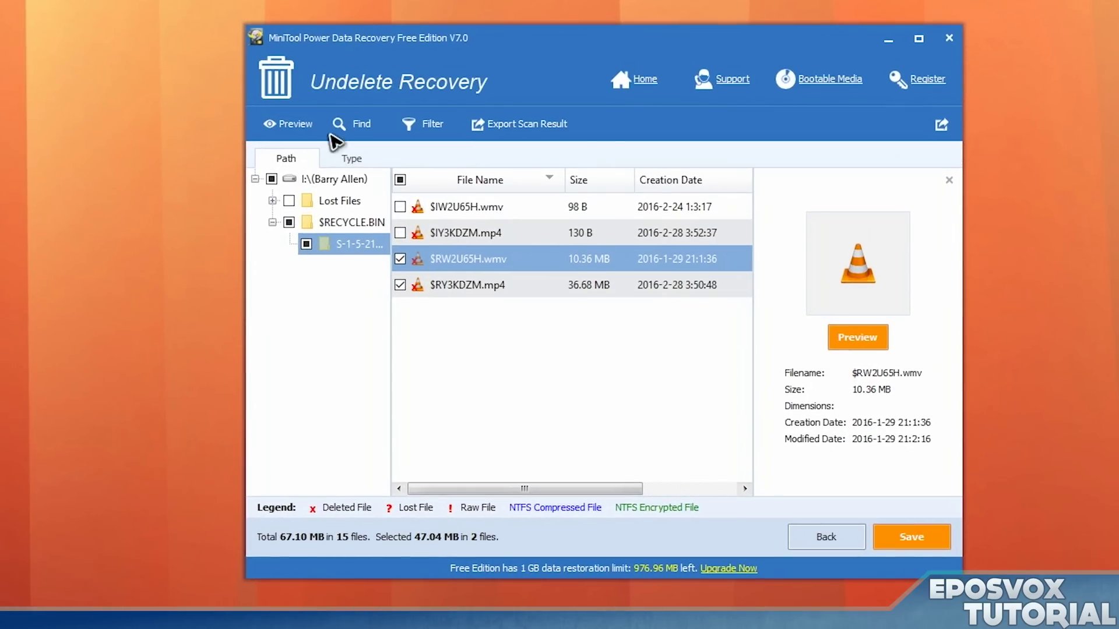
- Return to the drive list and scan the G: drive (Dat YouTube Money)
click(824, 538)
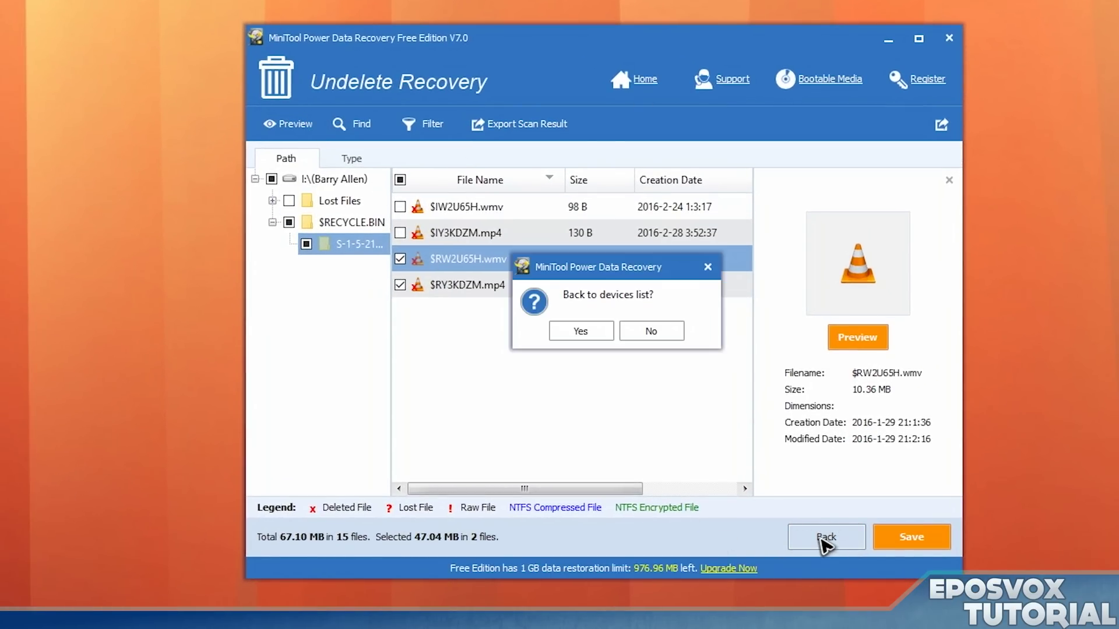
click(580, 332)
click(407, 352)
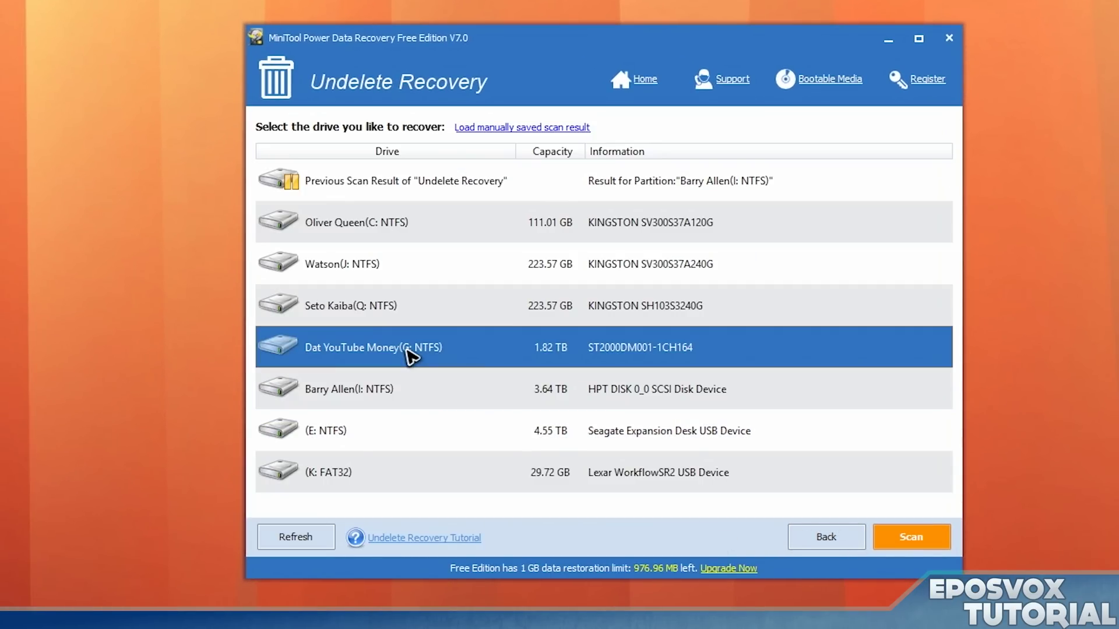
click(911, 544)
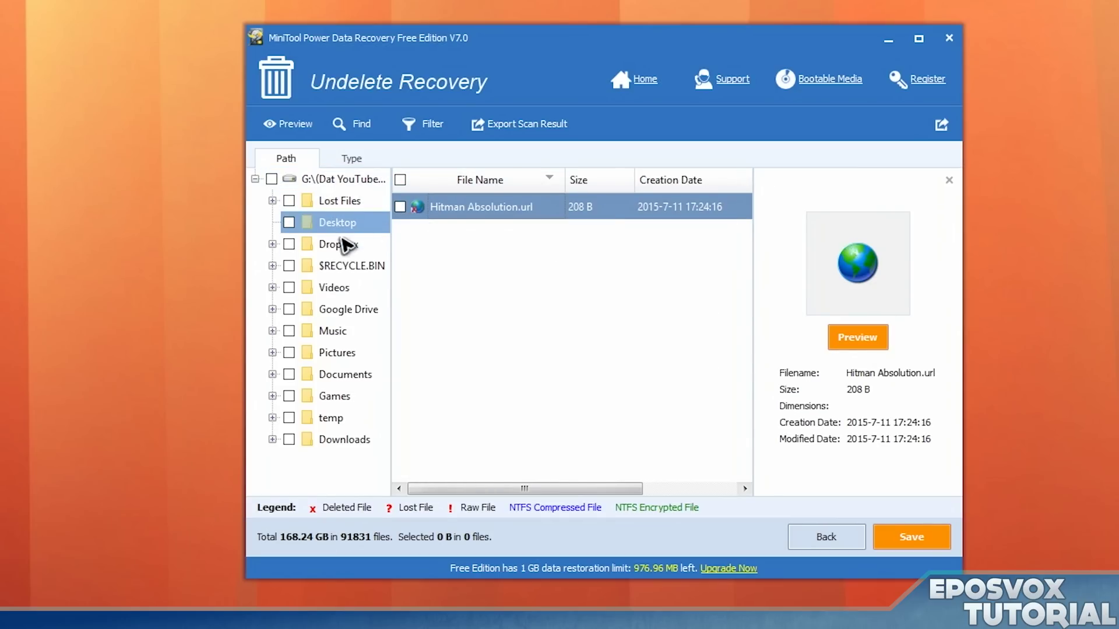
- Browse $RECYCLE.BIN into $R4Y45V0.BIN, widen the window and name column, and view $RMM7D5Q.1
click(346, 269)
double_click(473, 206)
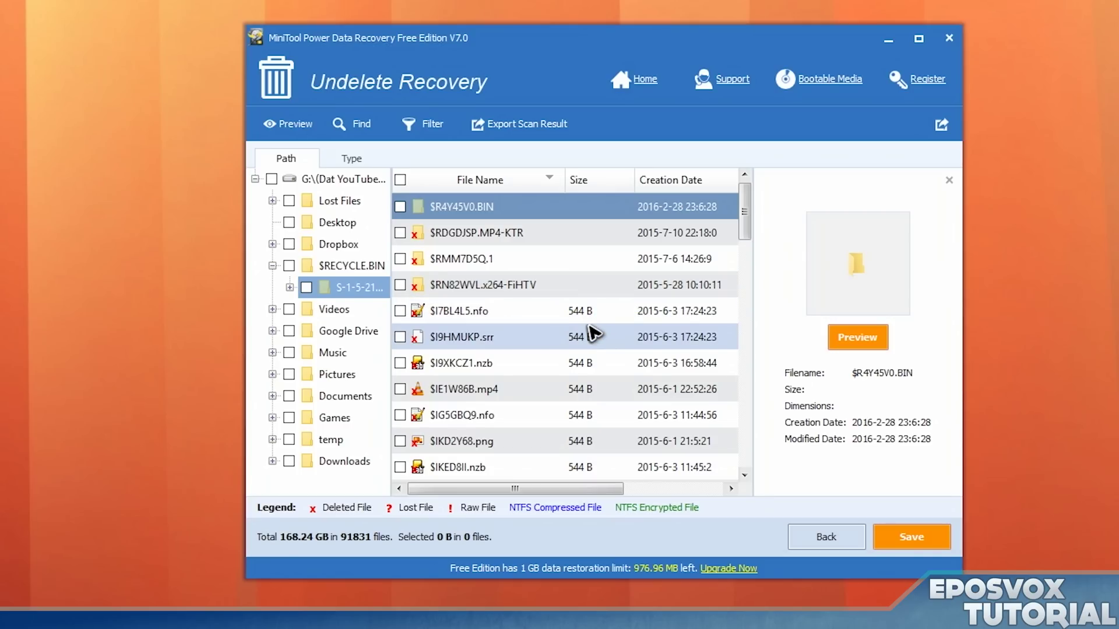
scroll(746, 269, down, 2)
drag(747, 225, 728, 201)
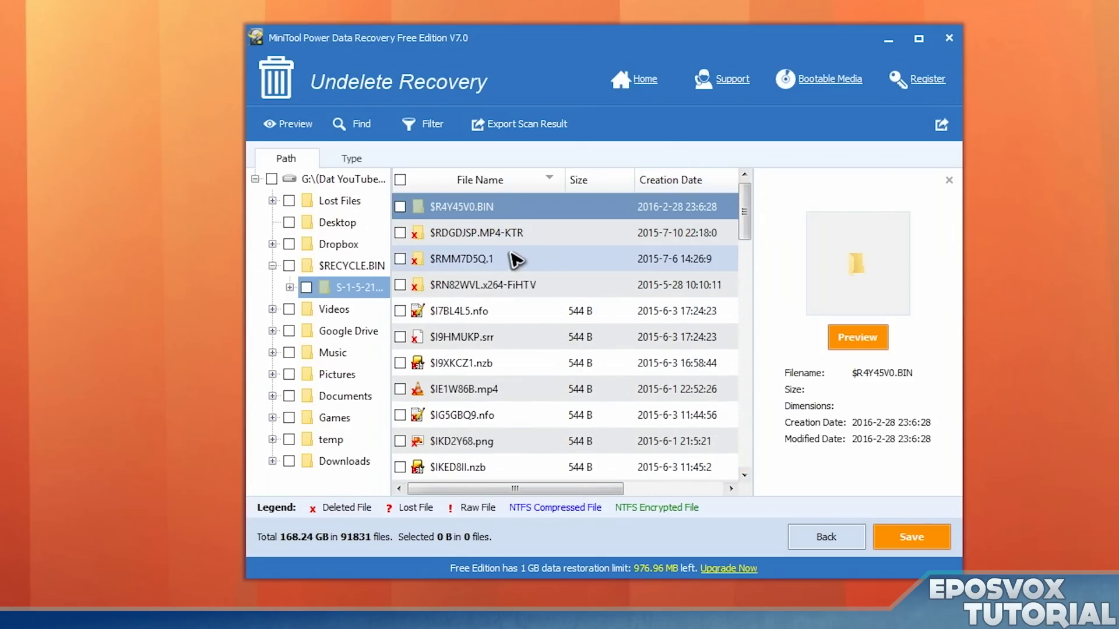
double_click(471, 208)
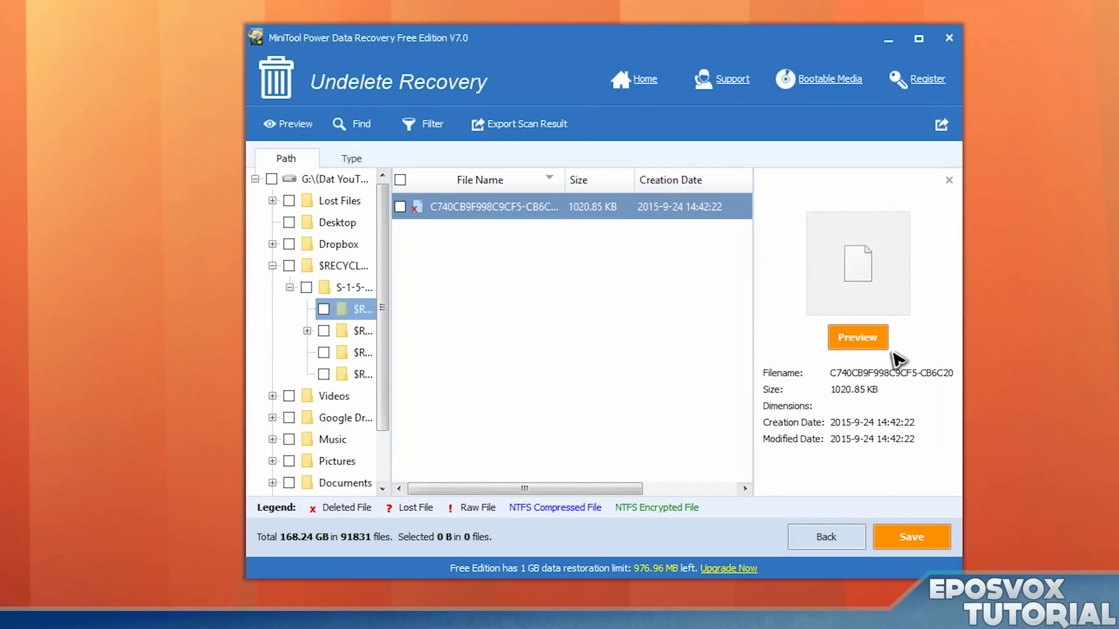
drag(961, 350, 1116, 350)
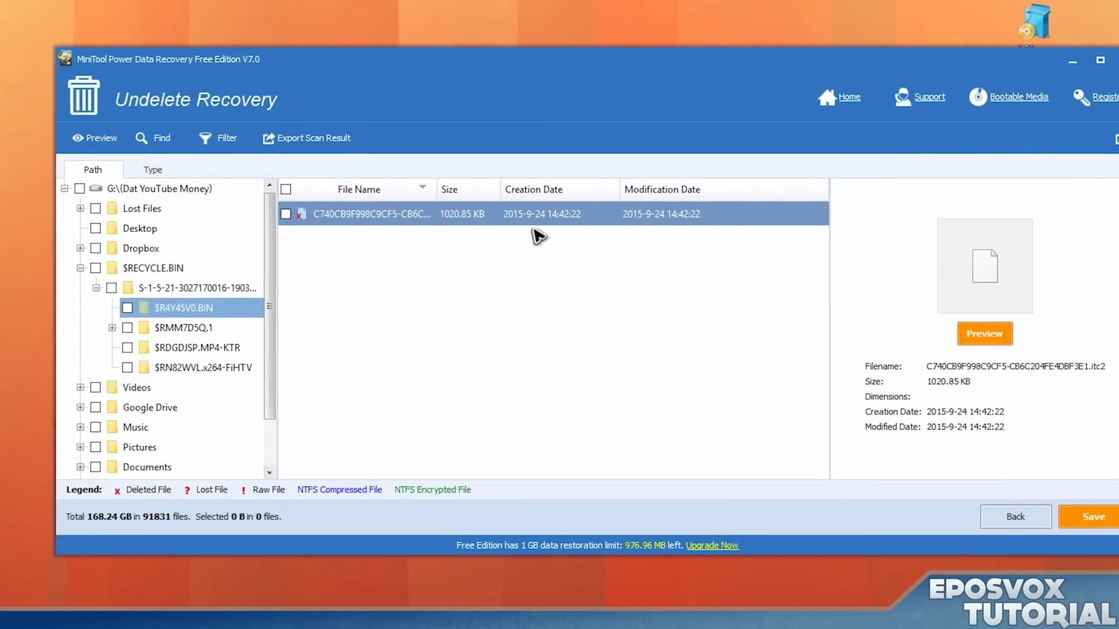
drag(590, 182, 720, 184)
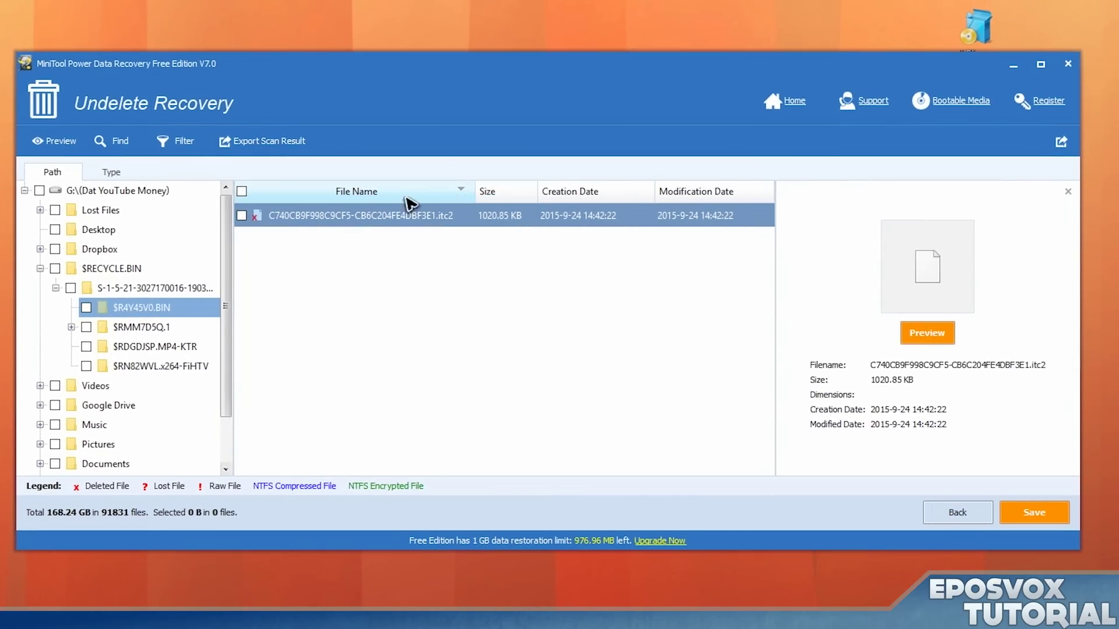
click(148, 328)
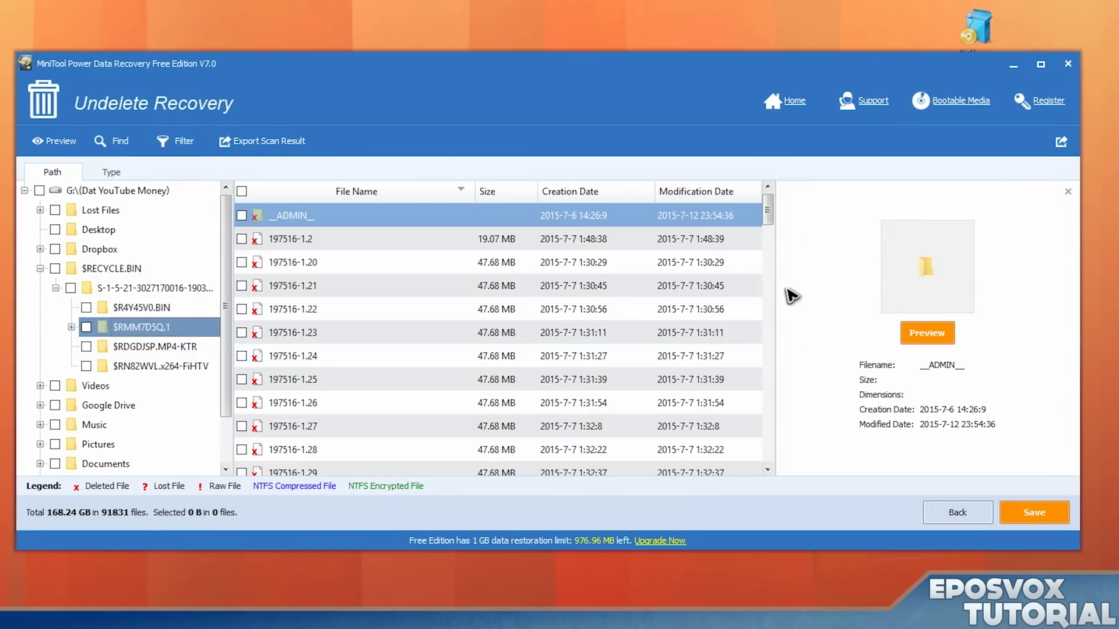
drag(775, 215, 742, 469)
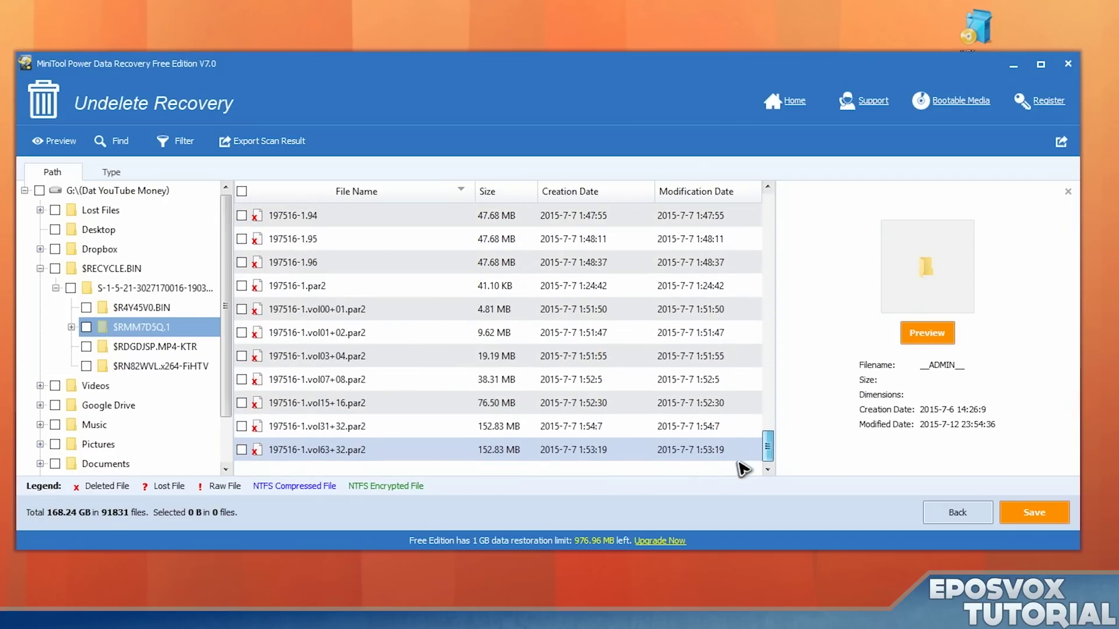
- Try saving the 1.50 GB Community.S06E12 .mkv from $RN82WVL.x264-FiHTV; the 1 GB limit blocks it
click(176, 367)
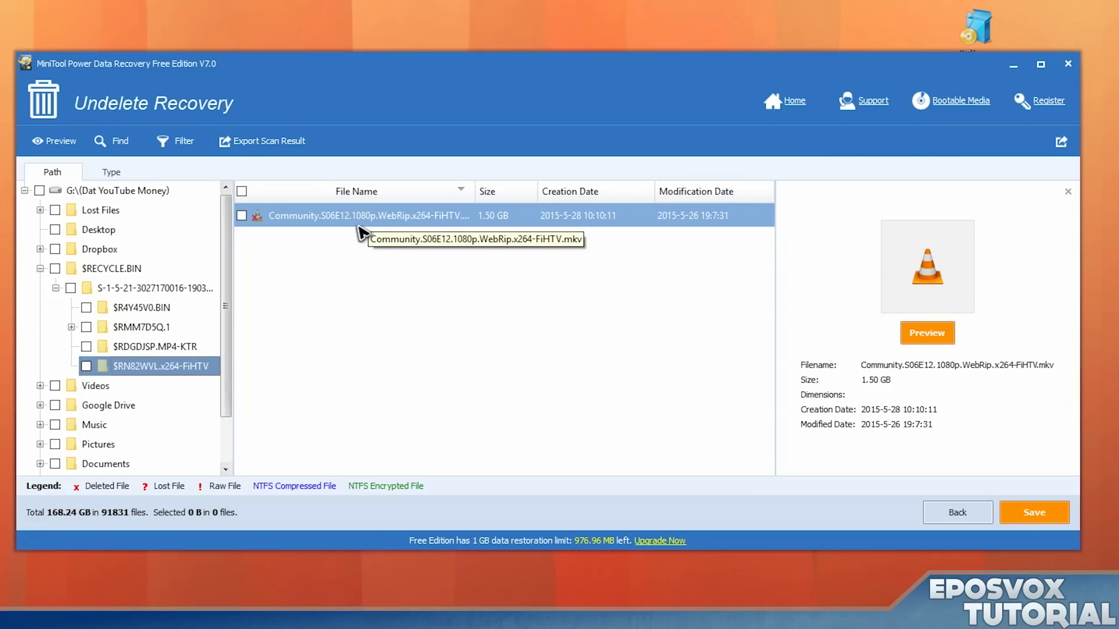
click(1024, 512)
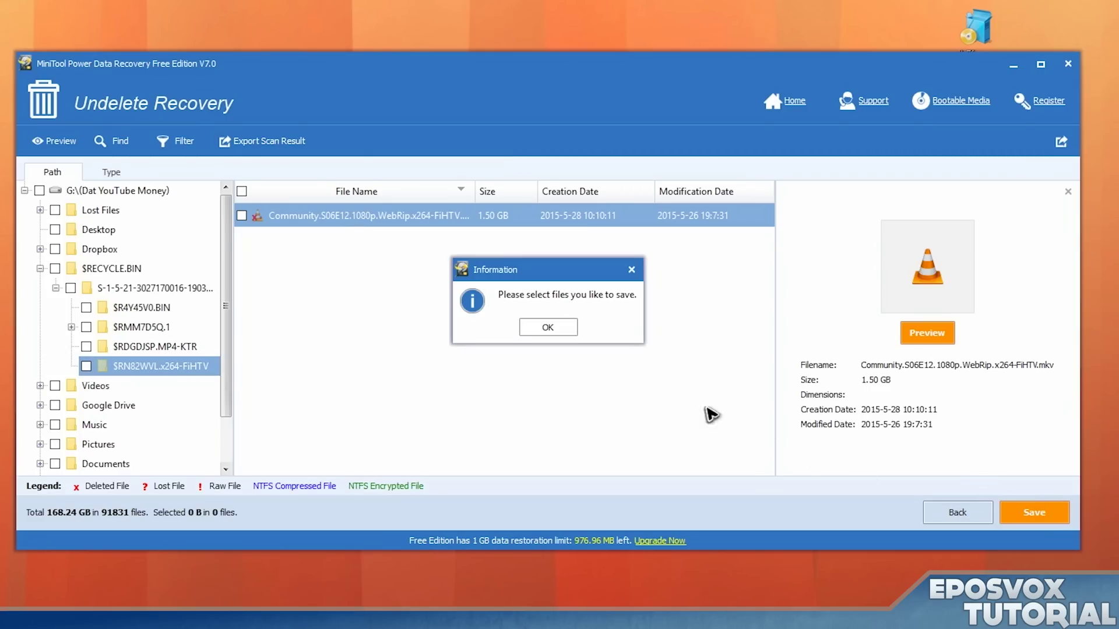
click(547, 327)
click(241, 216)
click(1032, 512)
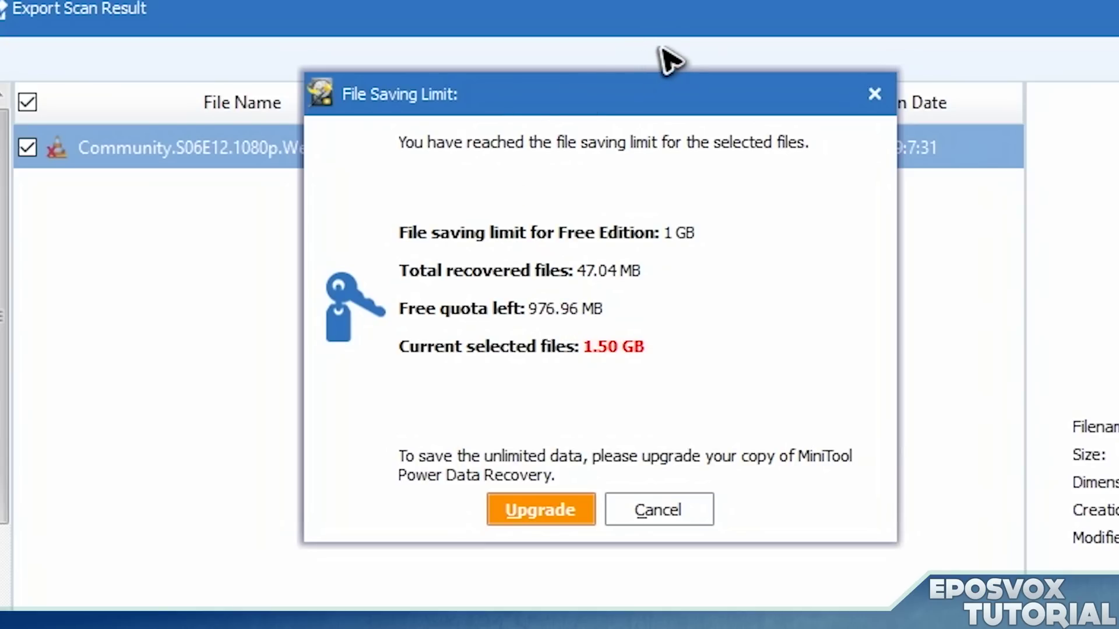
click(657, 511)
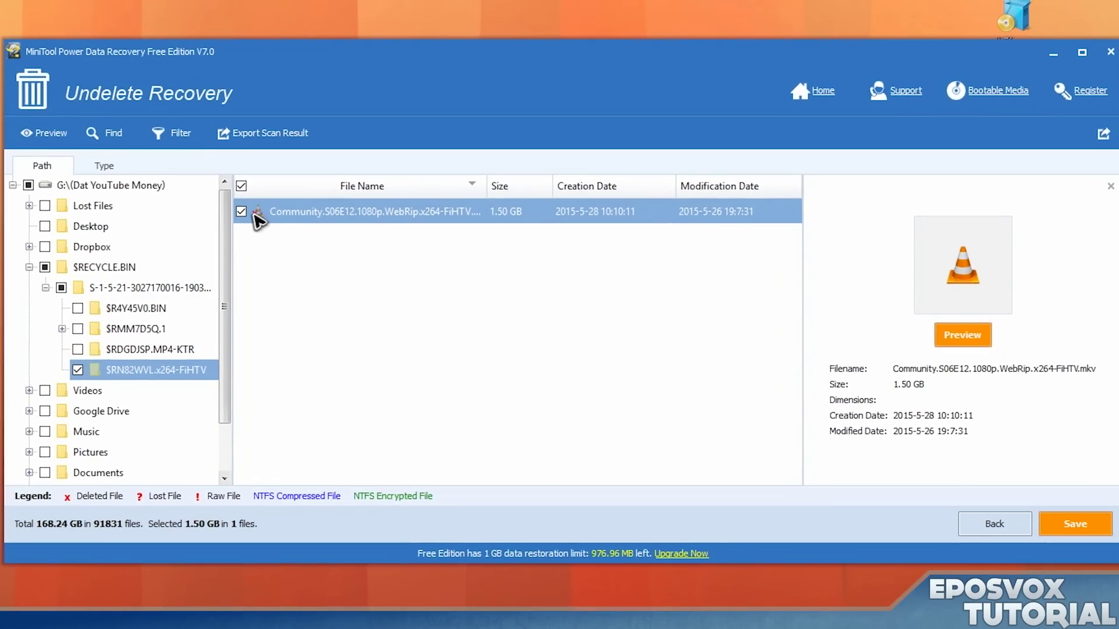
- Unmark the Community episode and open the $RECYCLE.BIN folder's deleted-file list
click(242, 211)
click(170, 350)
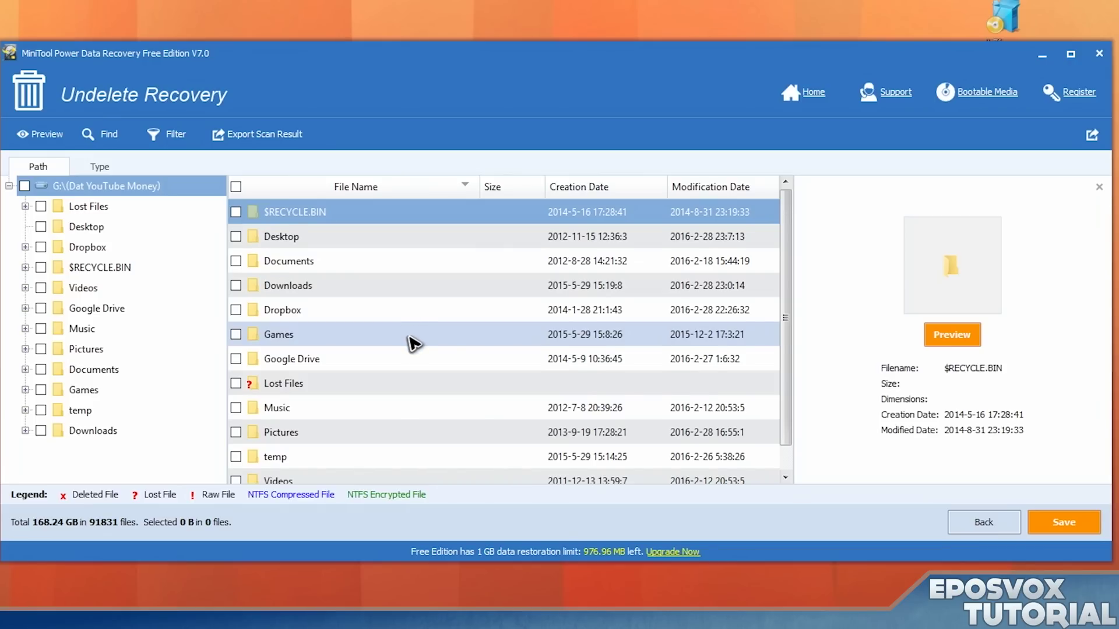
scroll(413, 343, down, 1)
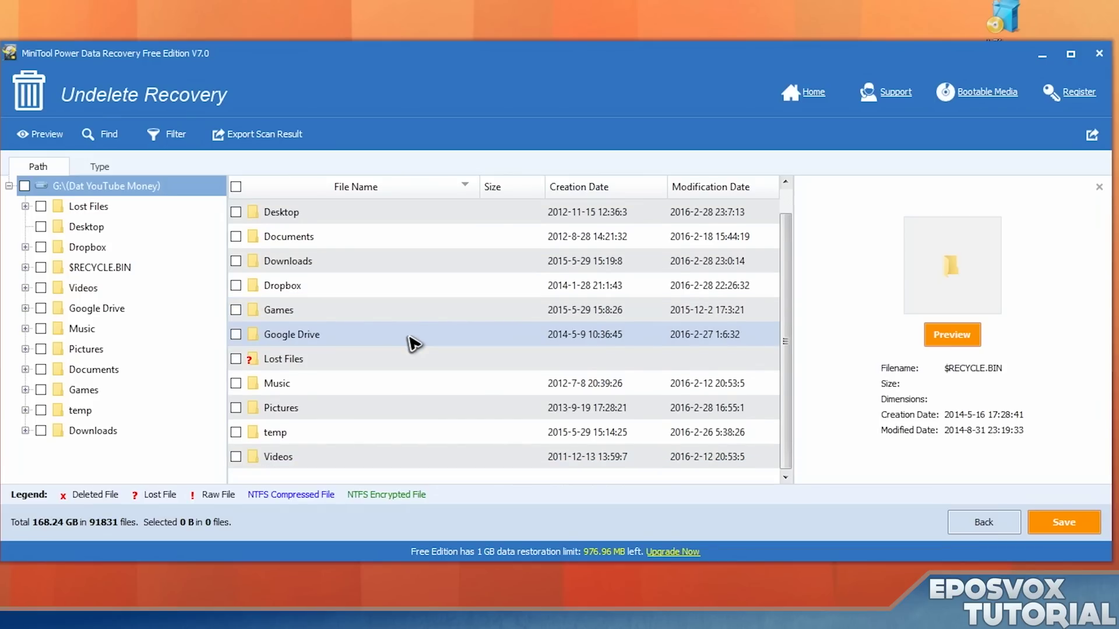
scroll(357, 367, up, 1)
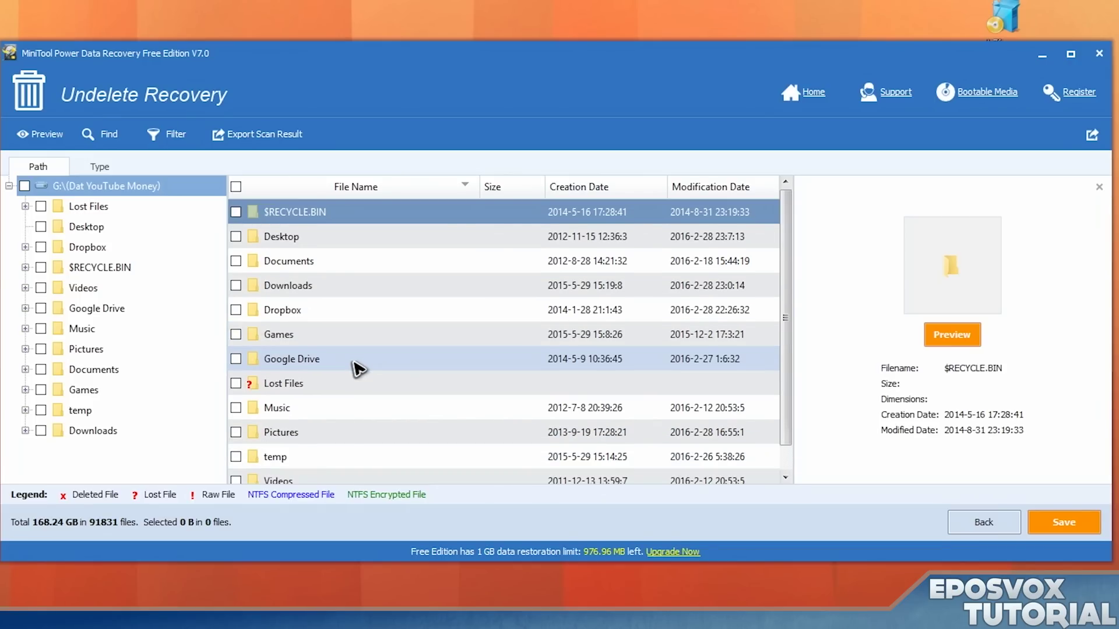
double_click(292, 212)
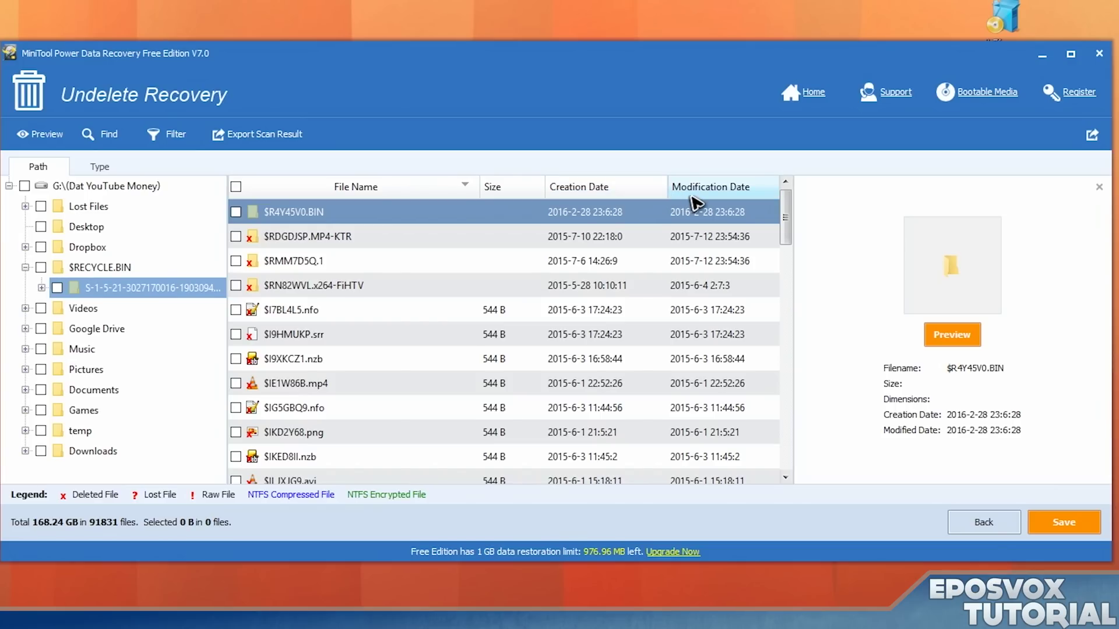
- Sort by creation date and preview $RW5GN75.txt as image and as text
click(616, 187)
click(618, 189)
click(621, 191)
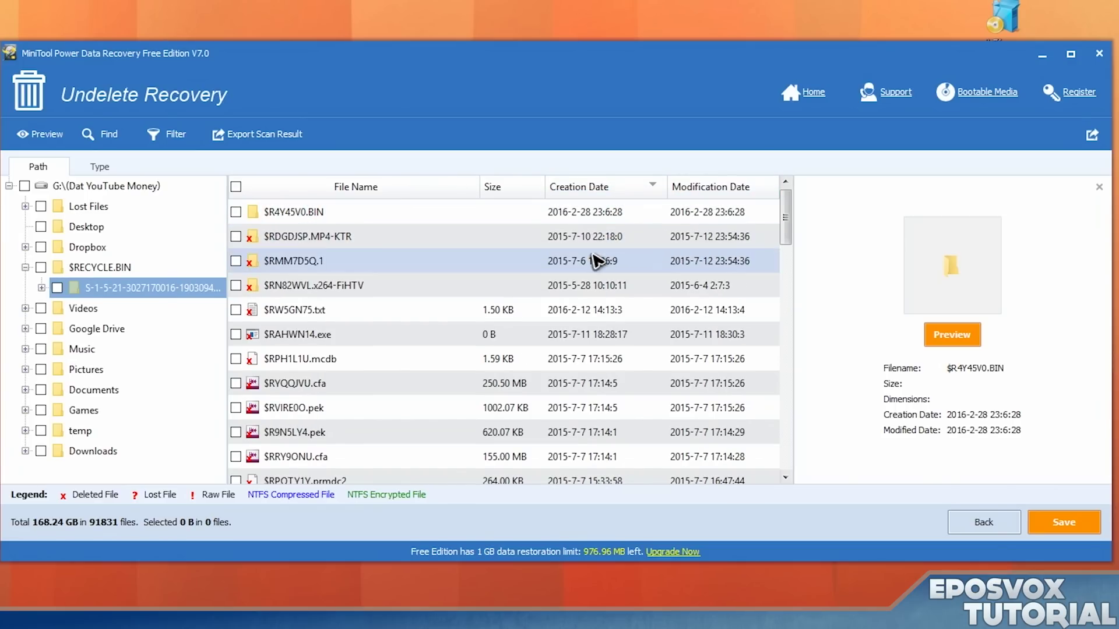
click(558, 312)
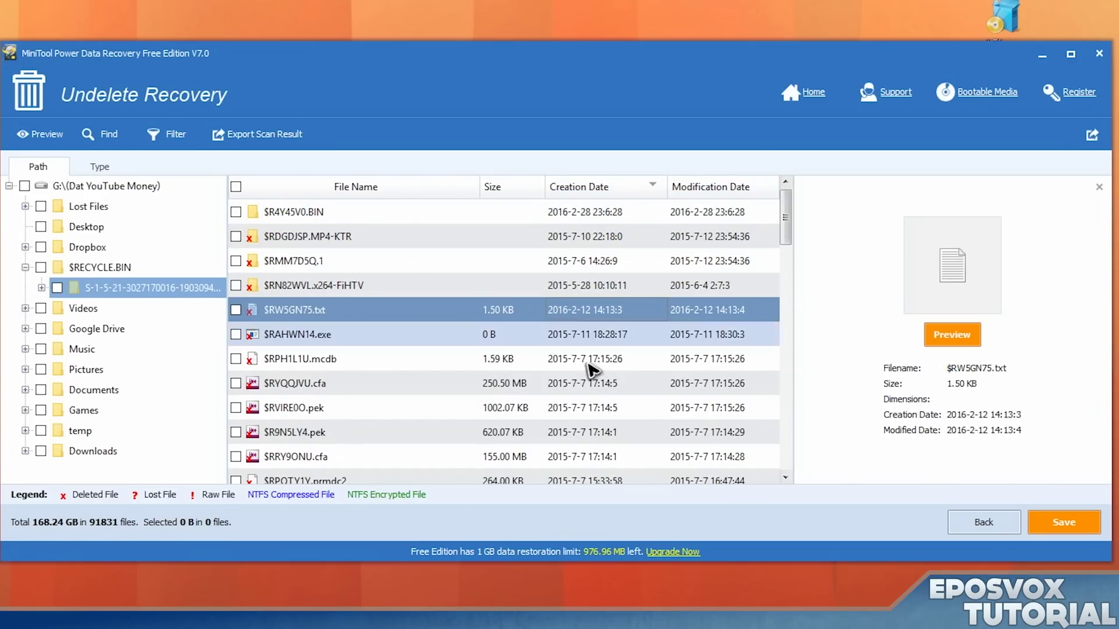
click(949, 337)
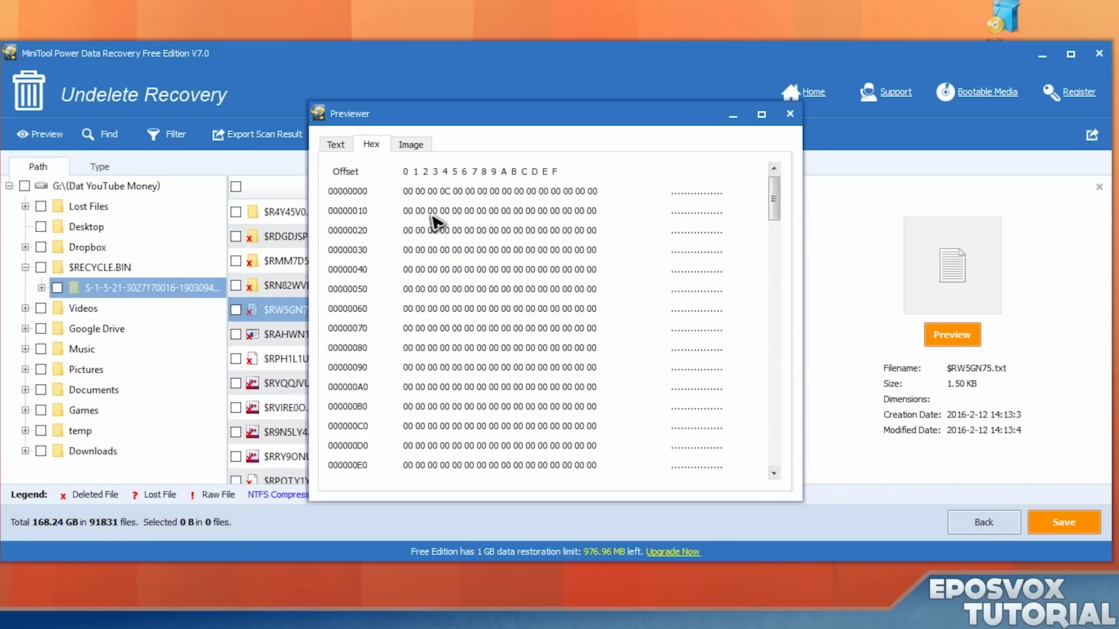
click(408, 147)
click(325, 147)
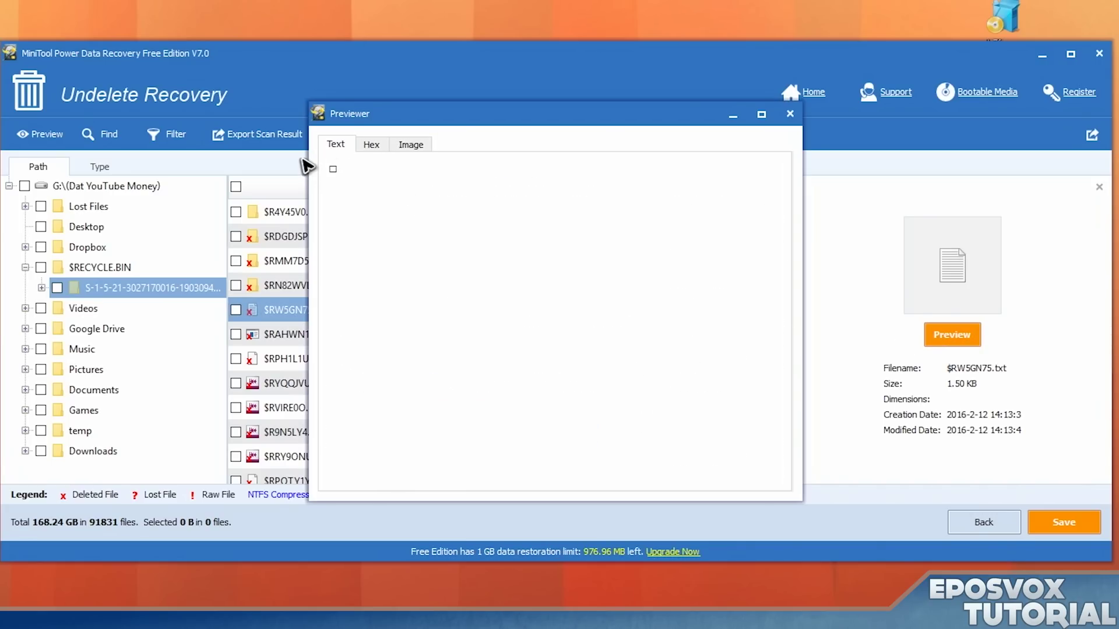
click(790, 114)
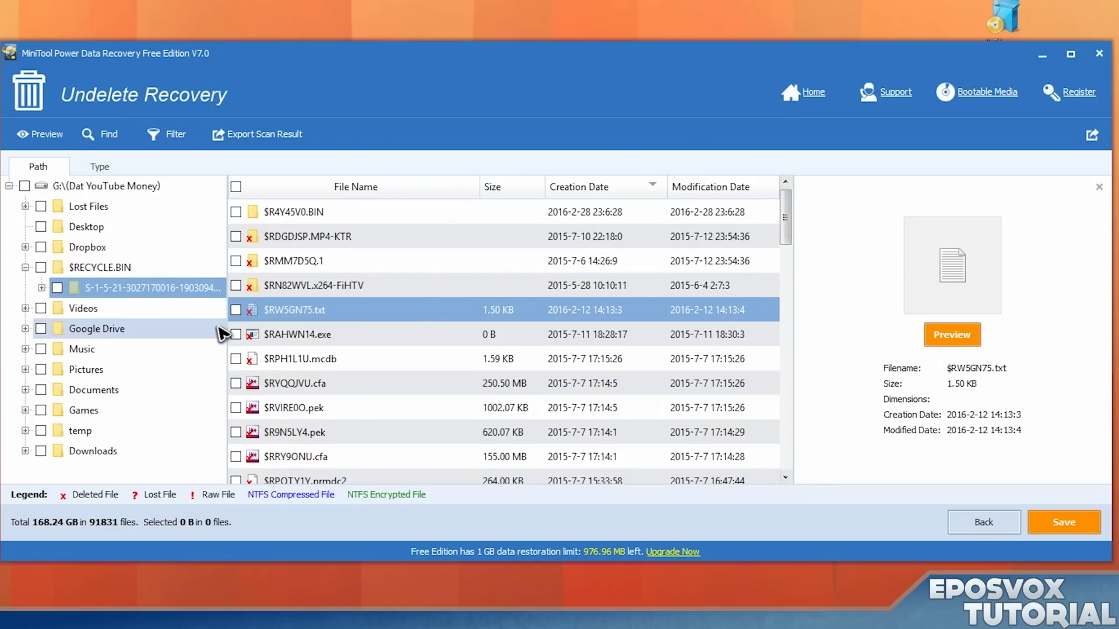
- Save $RW5GN75.txt to the Desktop and open the recovered $RECYCLE.BIN folder
click(235, 309)
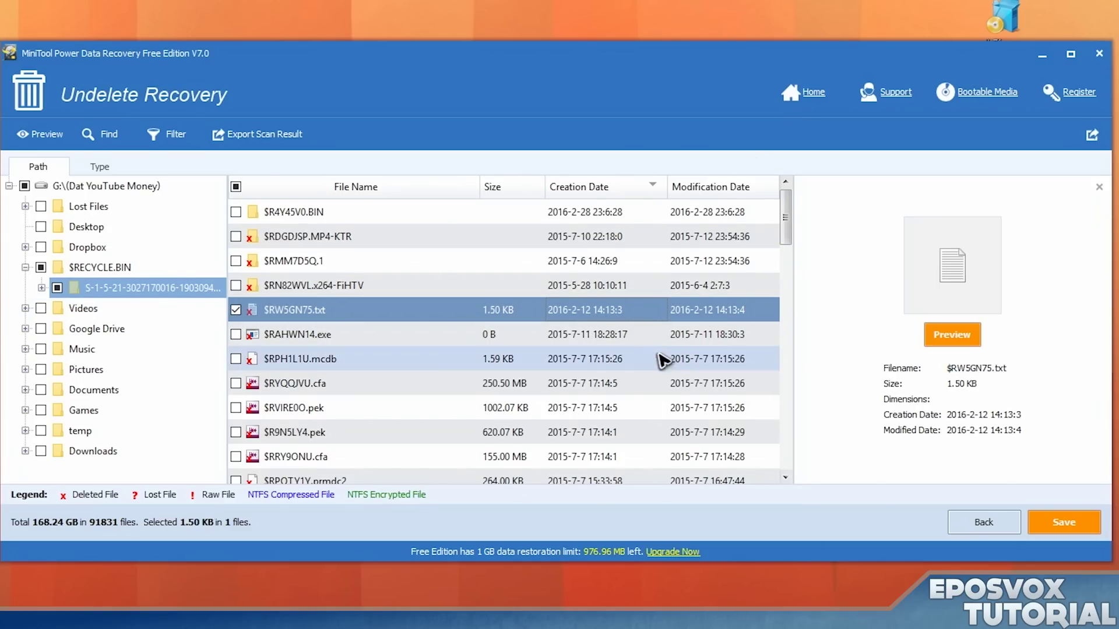
click(1071, 525)
click(414, 187)
click(408, 169)
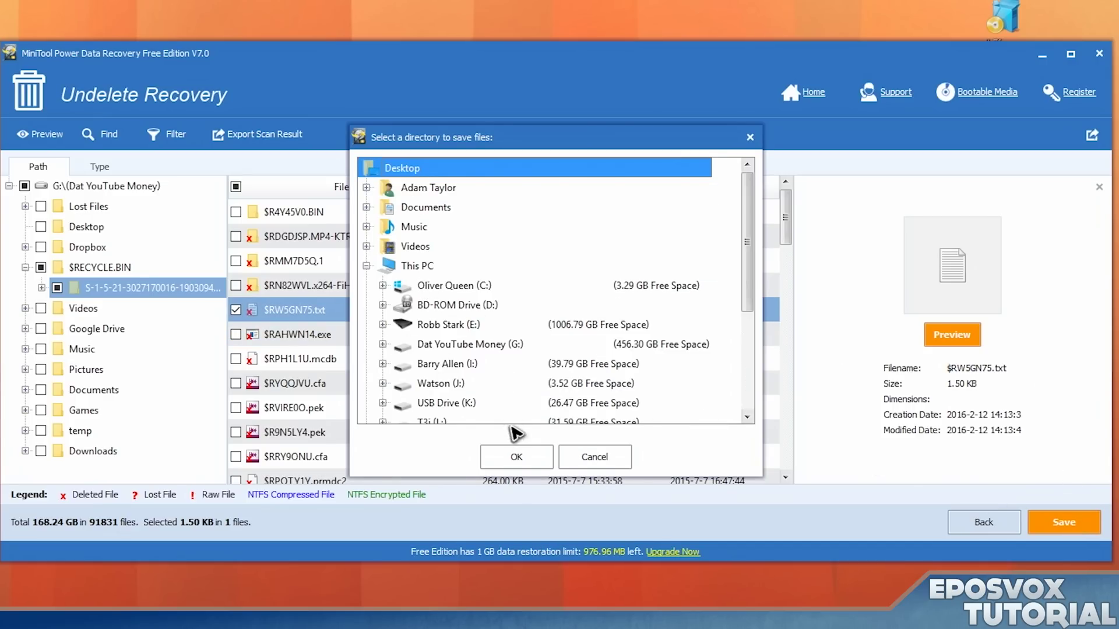
click(516, 457)
click(564, 329)
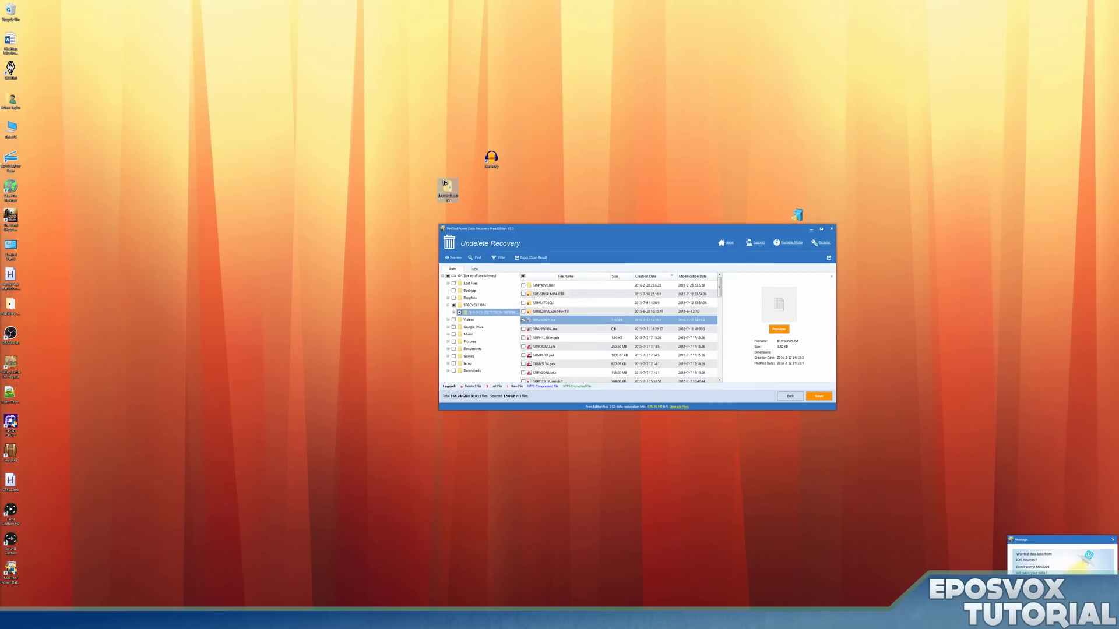
double_click(446, 188)
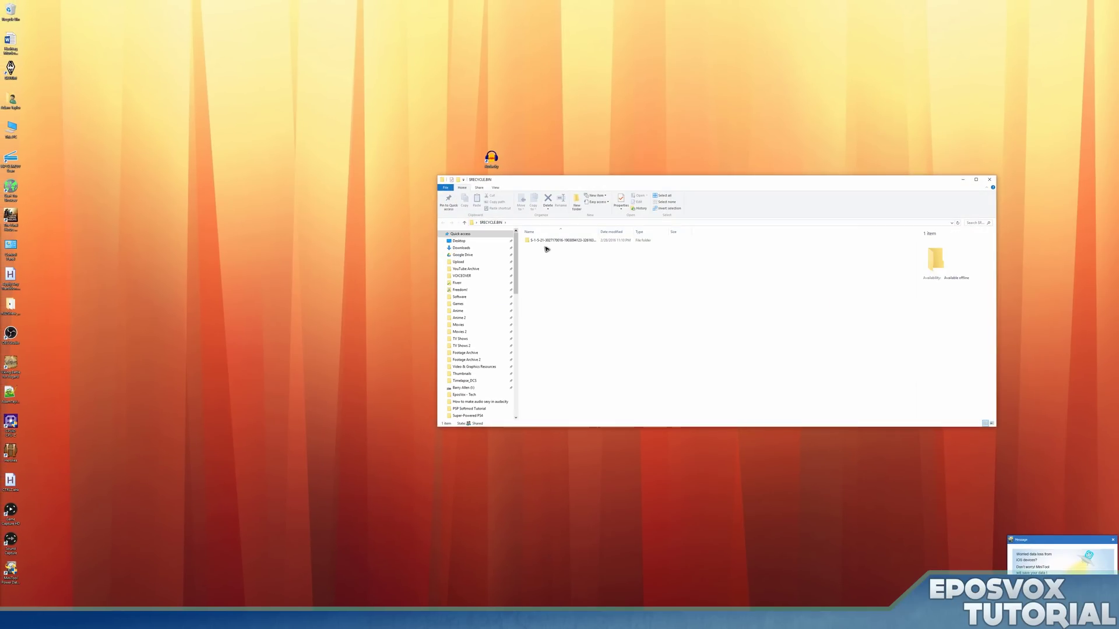
- Open the recovered $RW5GN75.txt in Notepad, inspect its contents, and close it
click(549, 241)
double_click(549, 241)
double_click(574, 236)
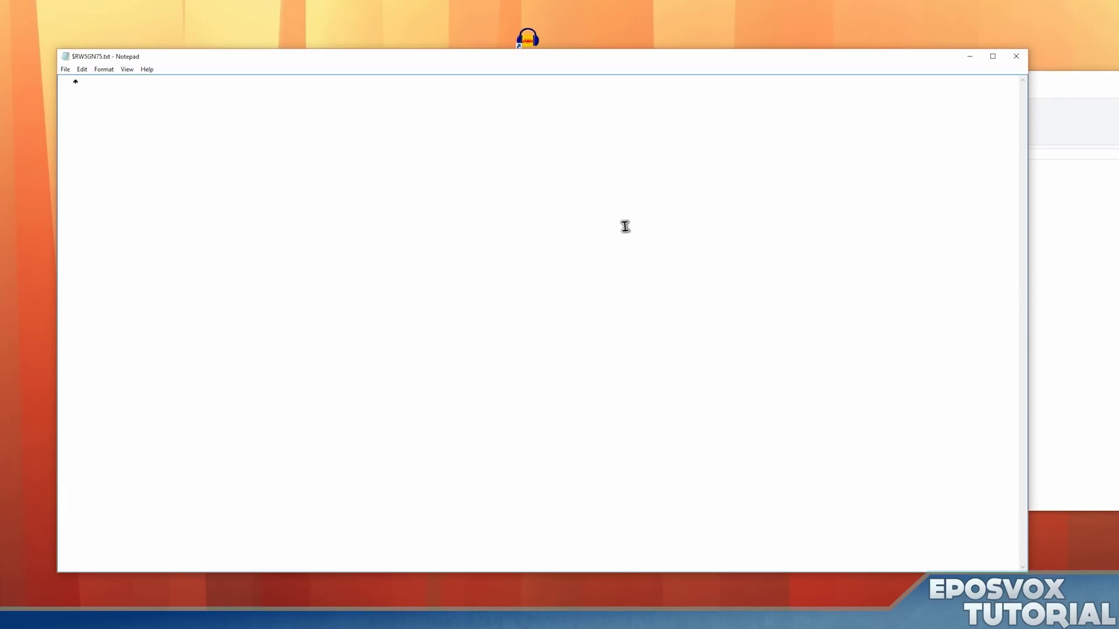
drag(343, 147, 2, 96)
drag(577, 363, 25, 39)
click(1016, 56)
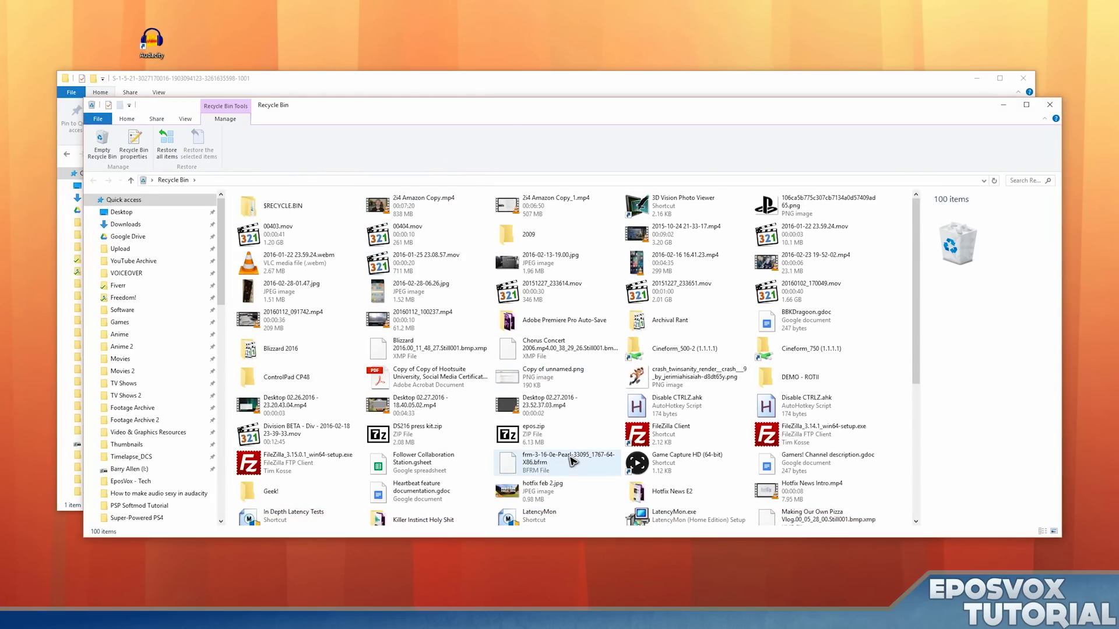
- Select Stats.txt in the Recycle Bin, then minimize both Explorer windows
scroll(571, 462, down, 1)
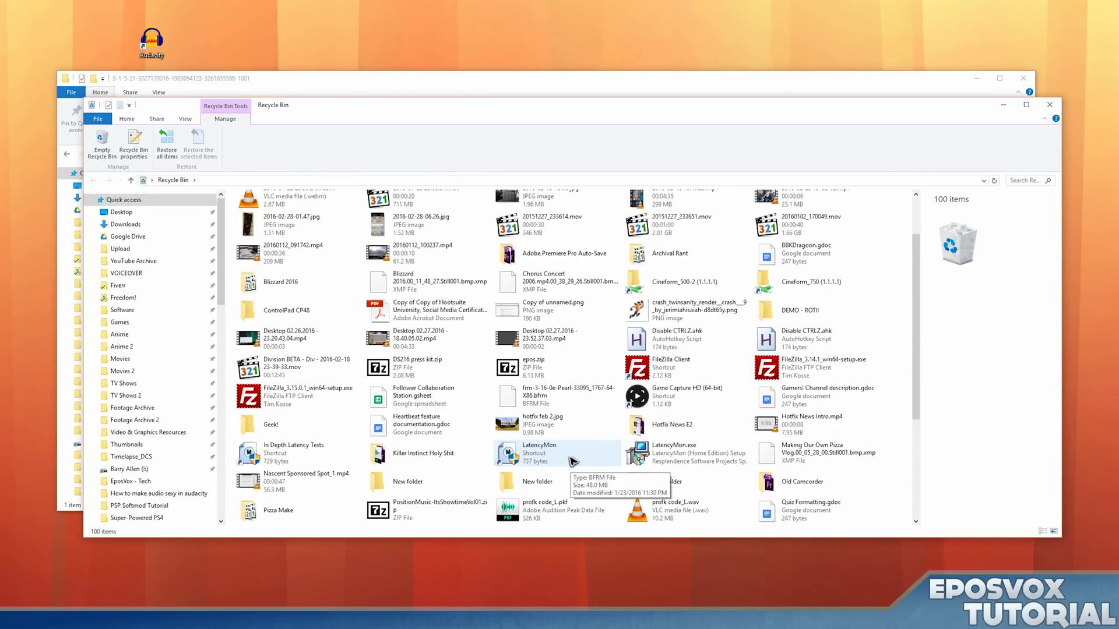
scroll(571, 461, down, 2)
scroll(571, 460, down, 2)
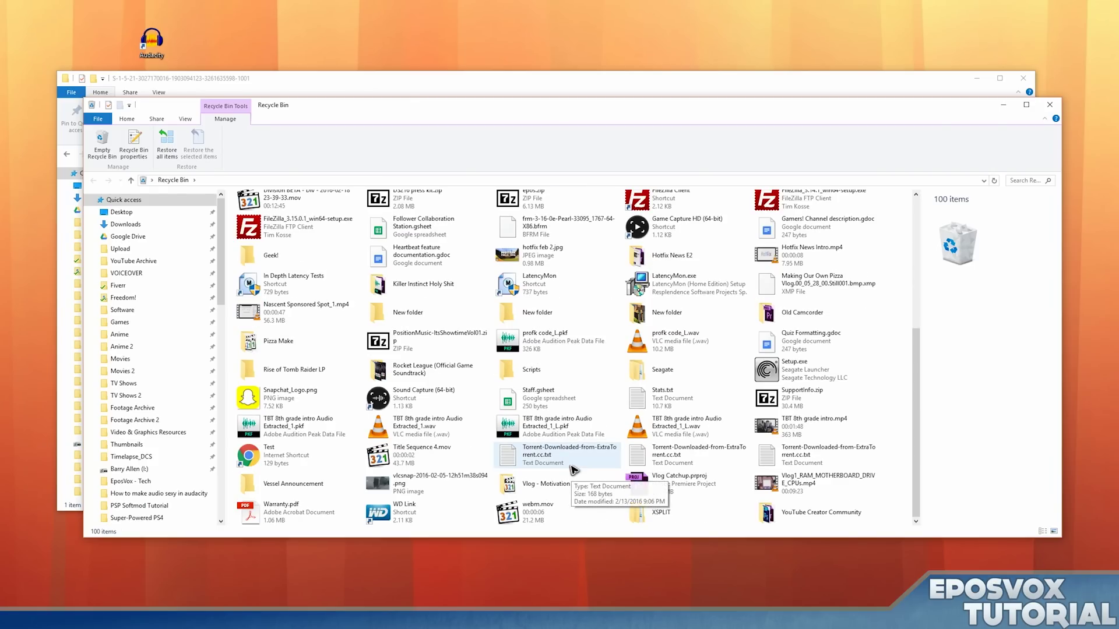
click(681, 402)
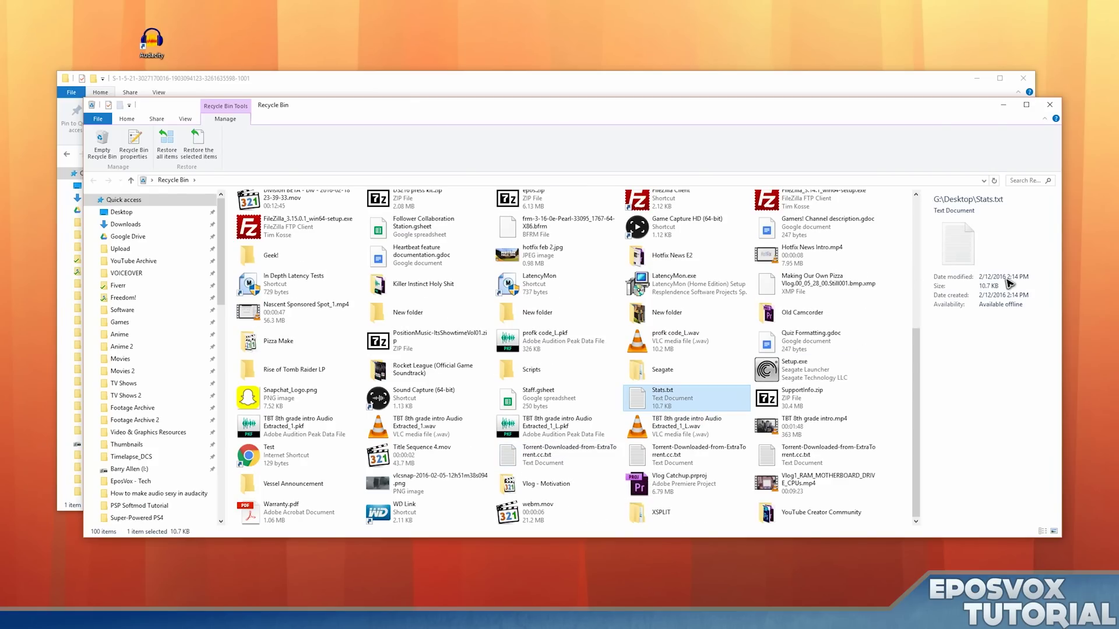
click(1004, 106)
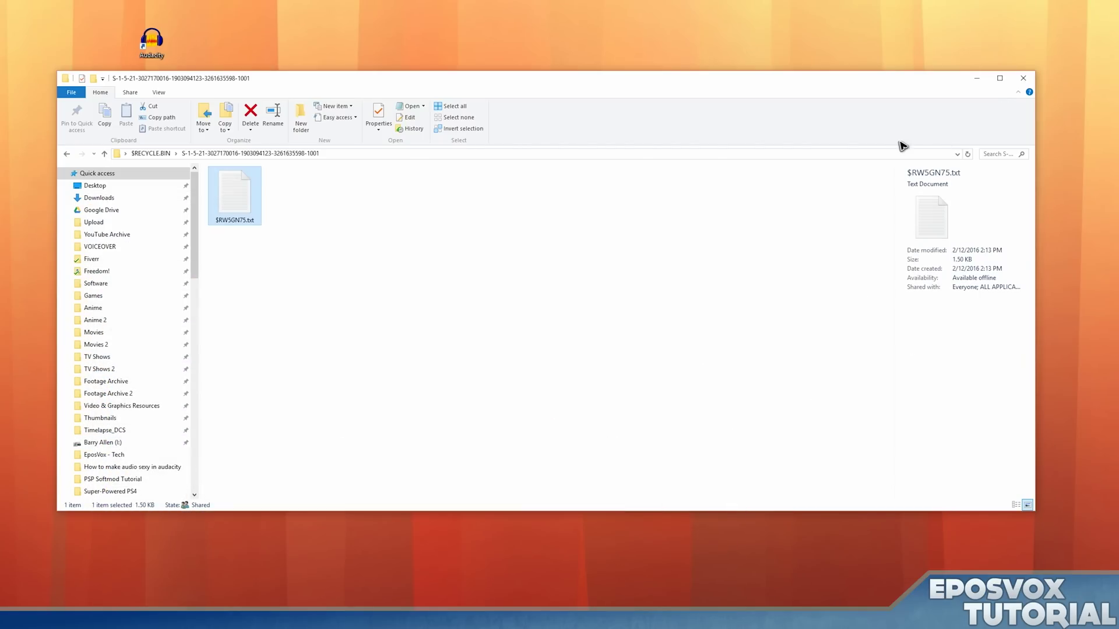
click(976, 80)
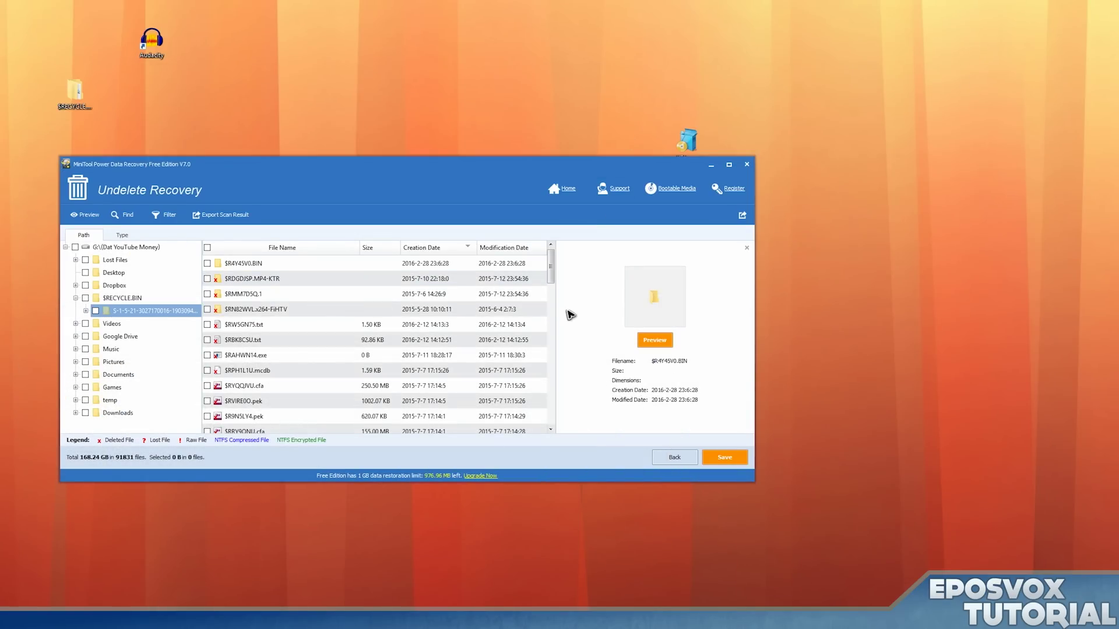
- Save $RW5GN75.txt and $RBK8CSU.txt (94.36 KB) to the Desktop and open the new recovered folder
scroll(479, 324, down, 1)
scroll(479, 325, up, 4)
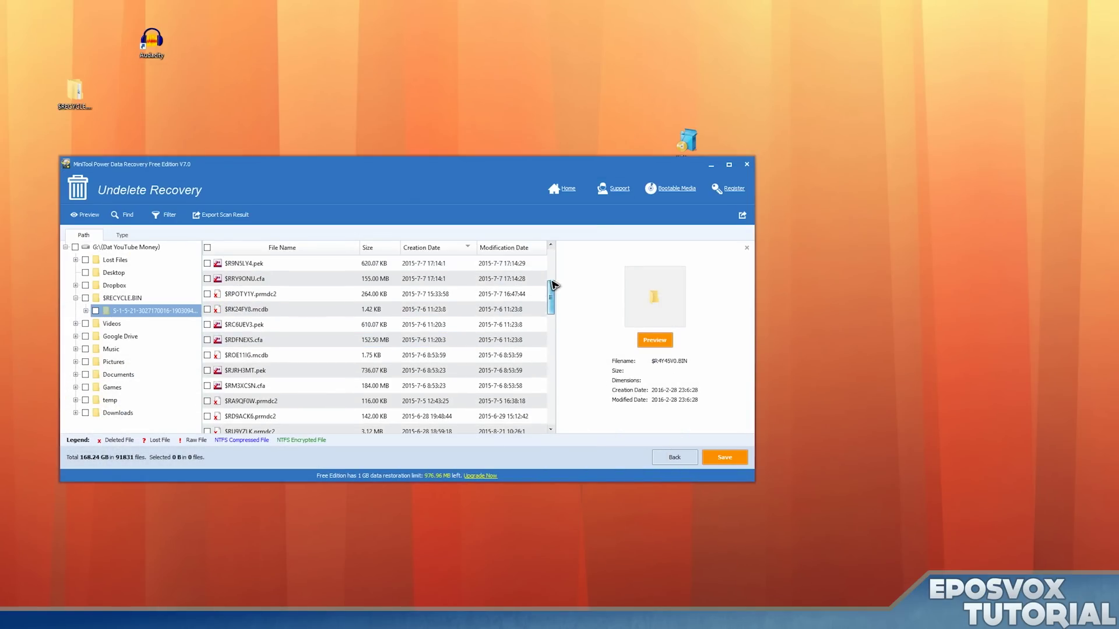
click(424, 327)
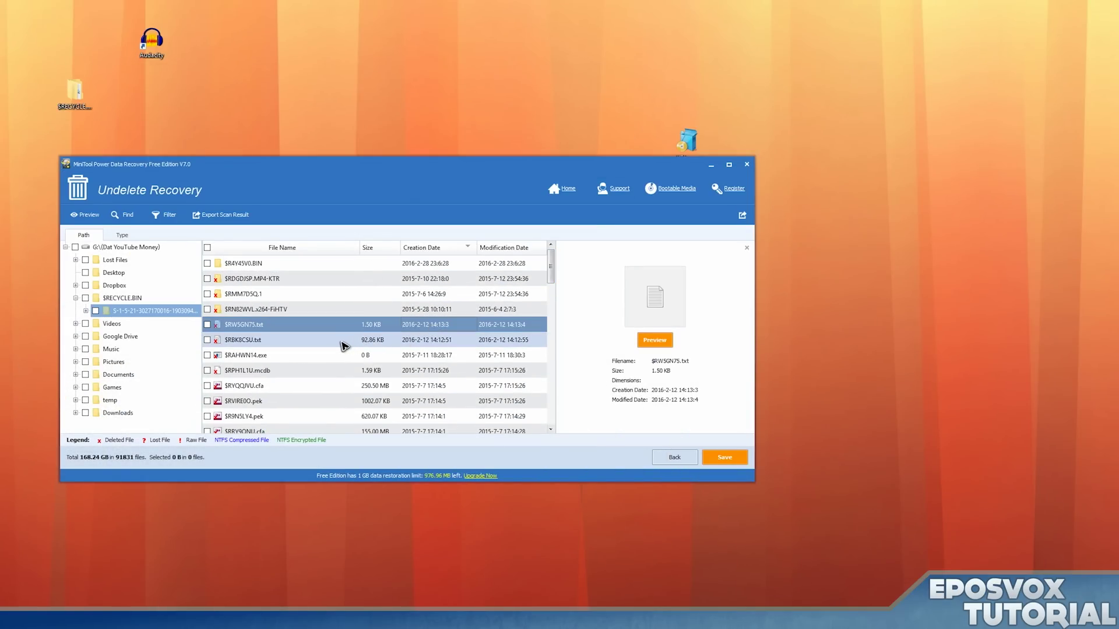
click(207, 325)
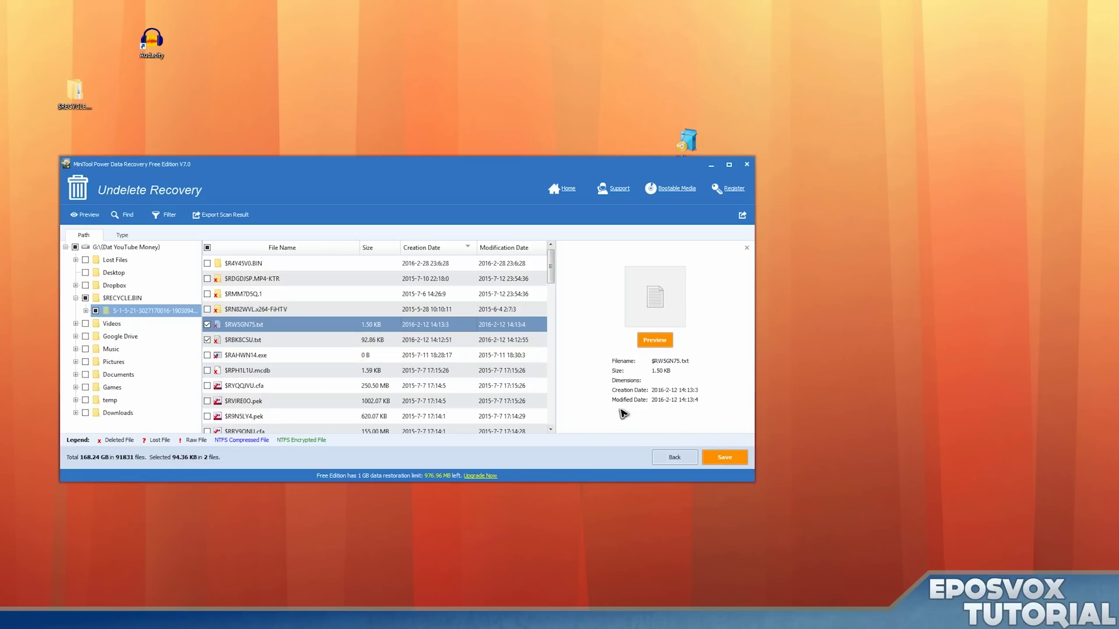
click(723, 457)
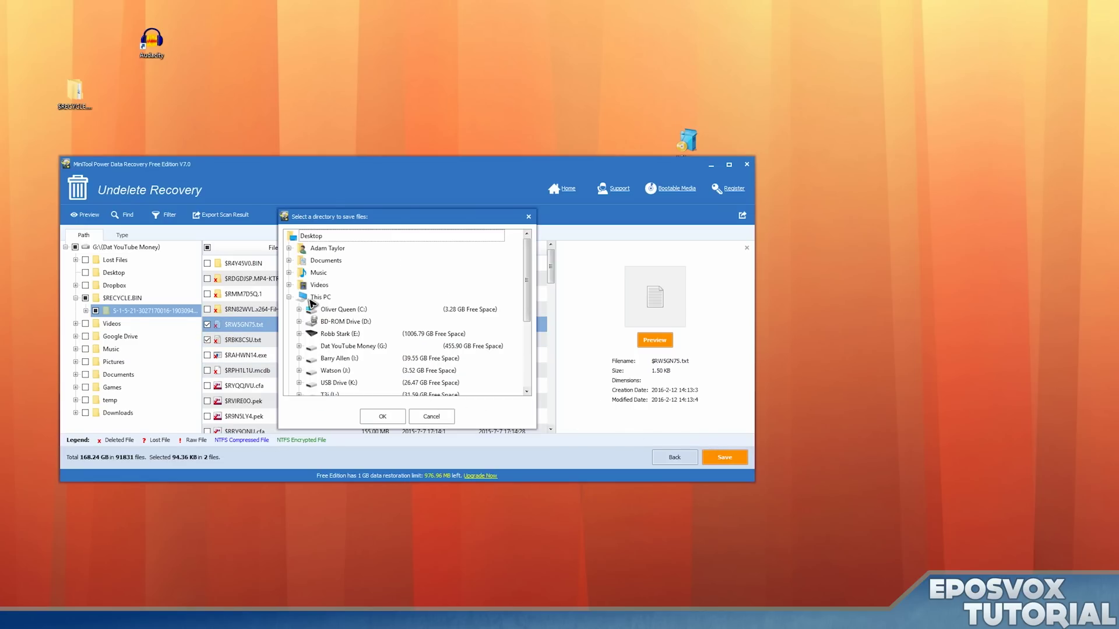
click(308, 236)
click(382, 416)
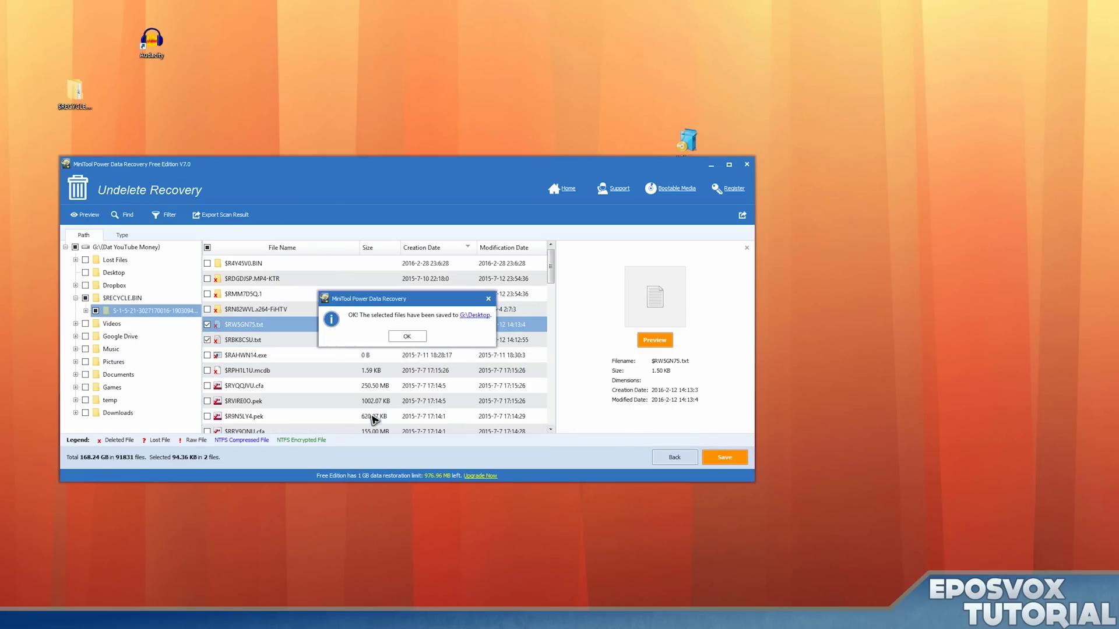
click(406, 336)
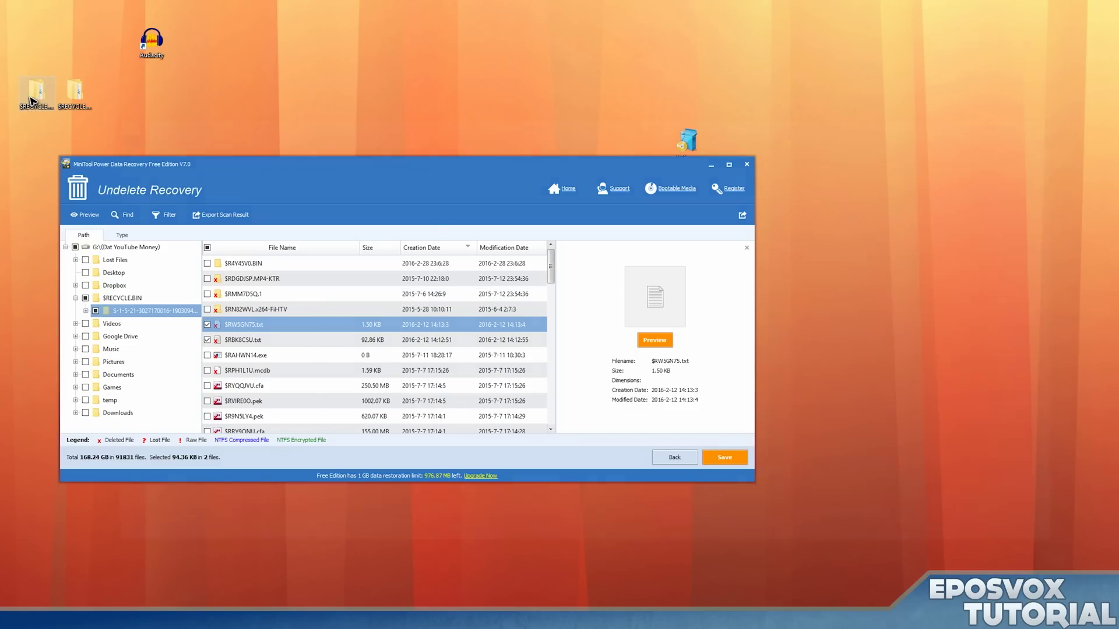
double_click(37, 90)
- Open the recovered $RW5GN75.txt from $RECYCLE.BIN(1) in Notepad and select its text
double_click(318, 225)
click(291, 234)
double_click(292, 235)
key(ctrl+a)
click(0, 247)
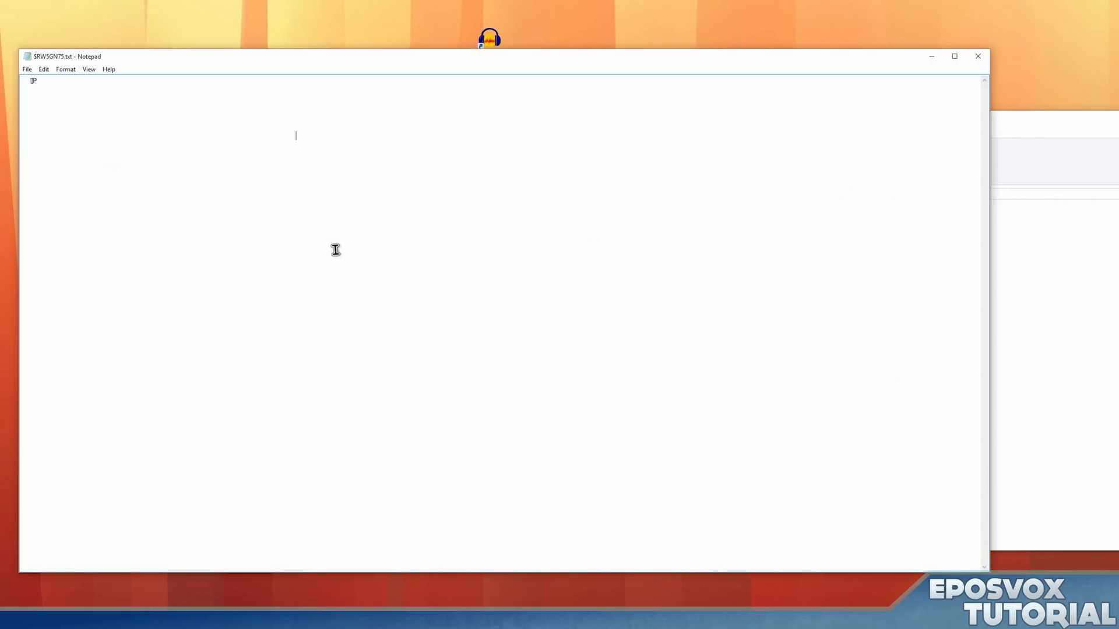
key(ctrl+a)
- Open the recovered $RBK8CSU.txt, which shows only garbled characters
click(1019, 320)
double_click(594, 222)
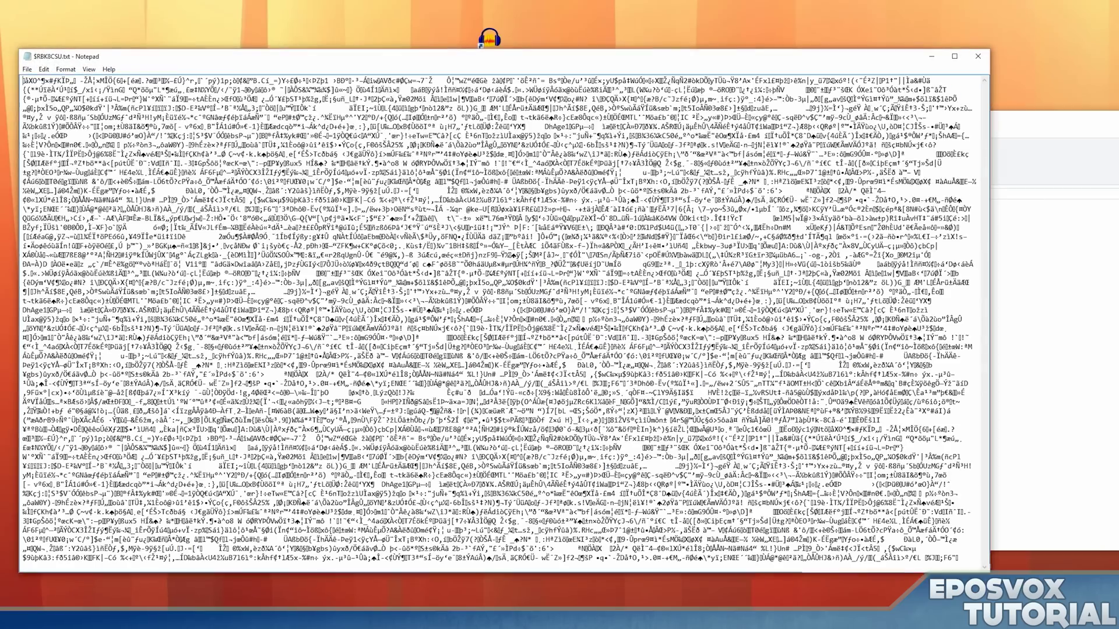
drag(24, 81, 291, 233)
click(458, 288)
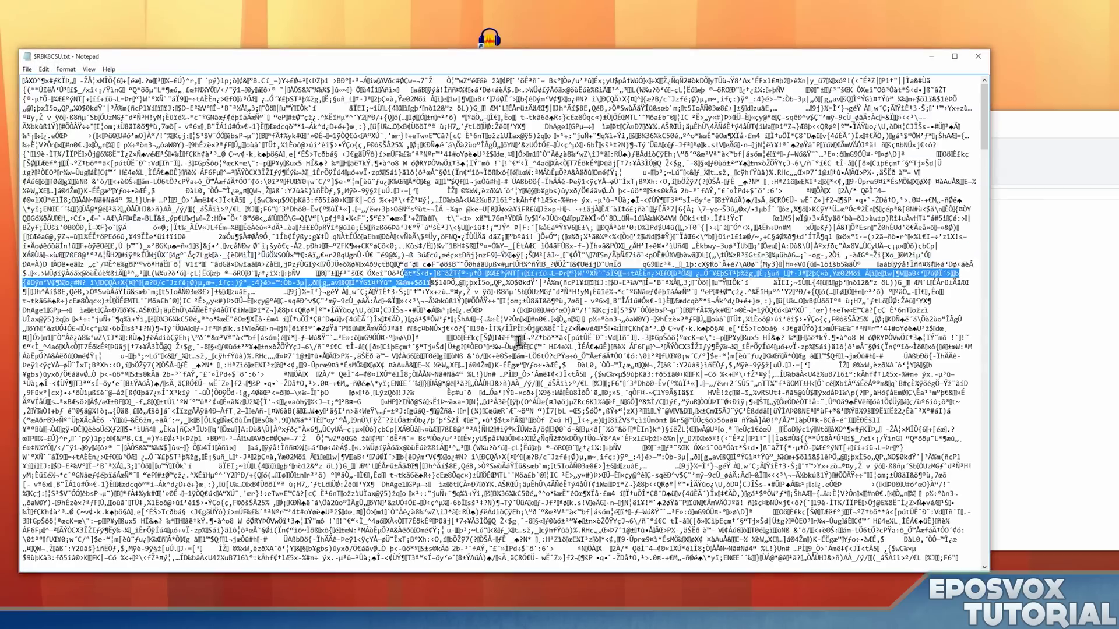
scroll(524, 328, down, 20)
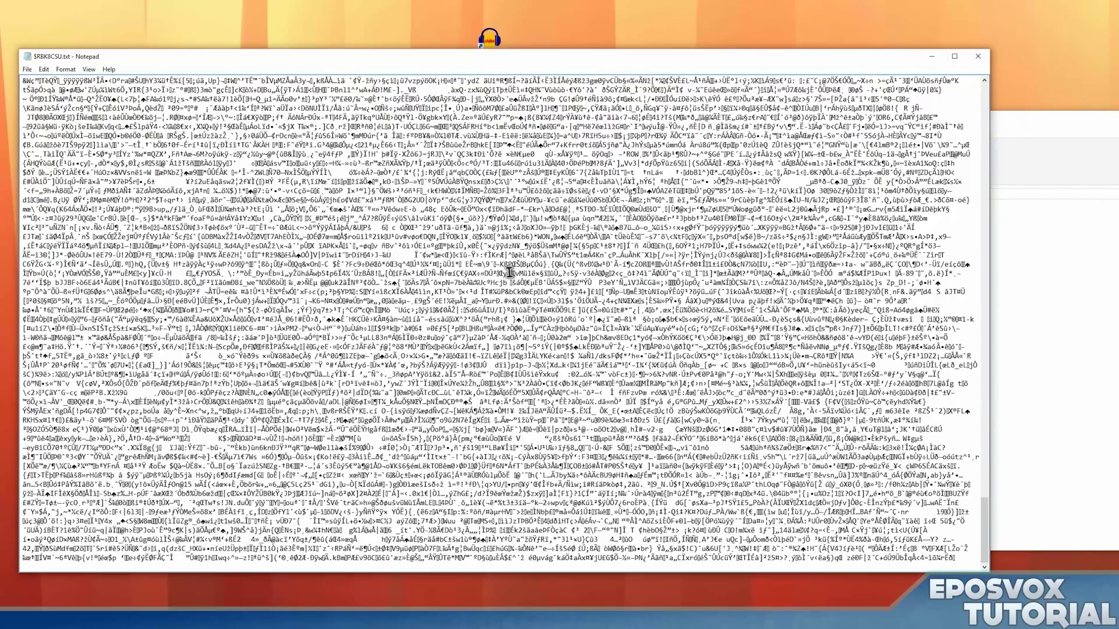
- Compare it against Stats.txt in the Recycle Bin, then close $RBK8CSU.txt
key(alt+Tab)
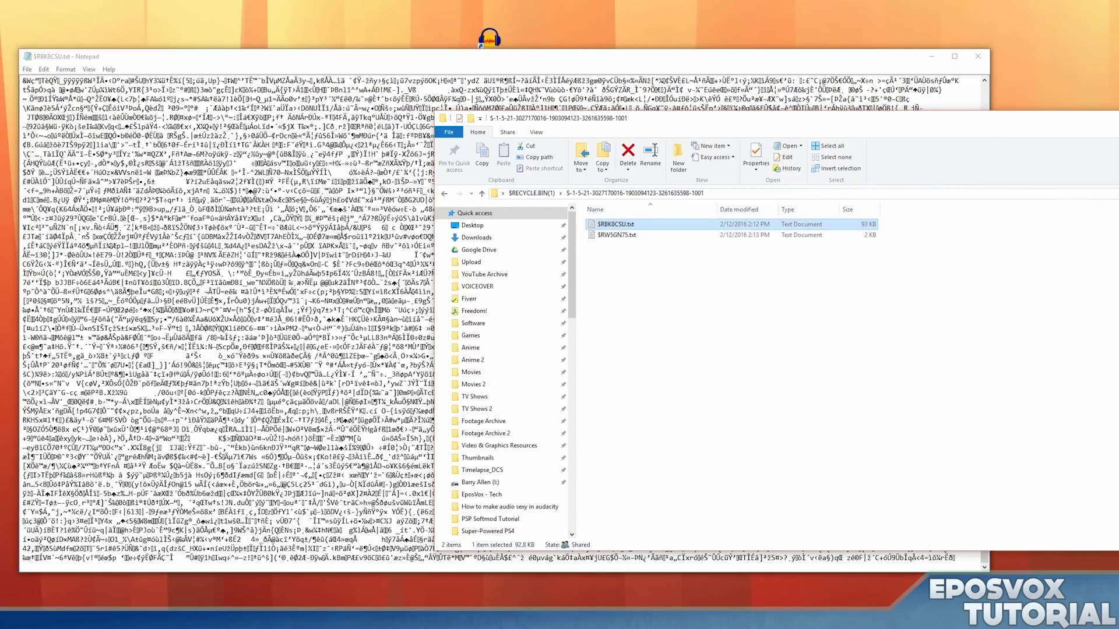
key(alt+Tab)
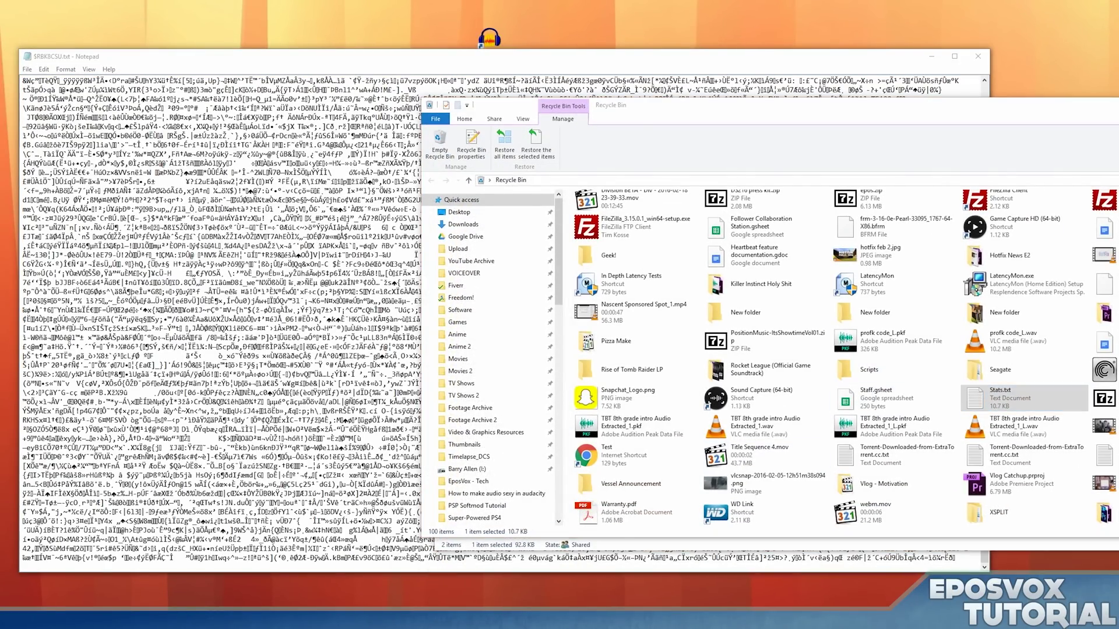
key(alt+Tab)
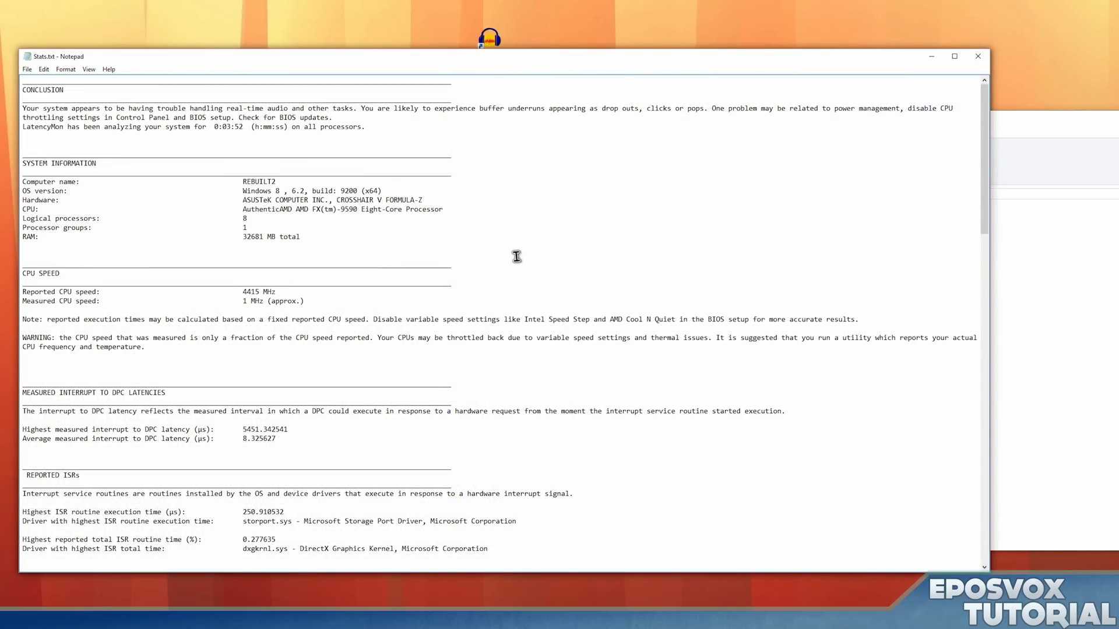
scroll(293, 247, down, 20)
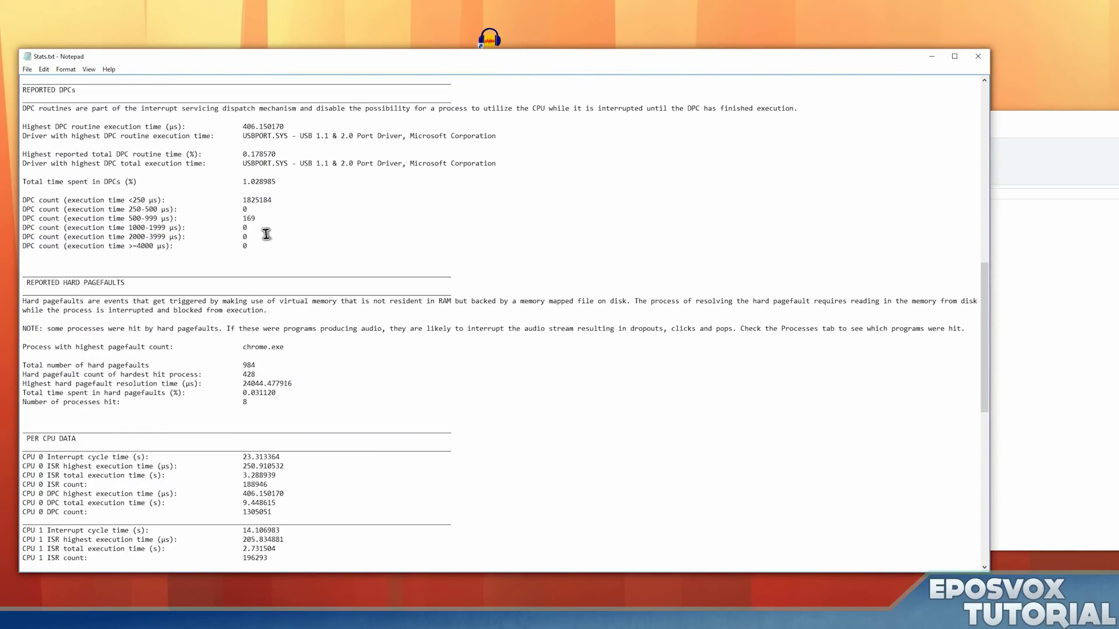
scroll(265, 230, up, 20)
scroll(288, 265, up, 5)
drag(274, 324, 146, 211)
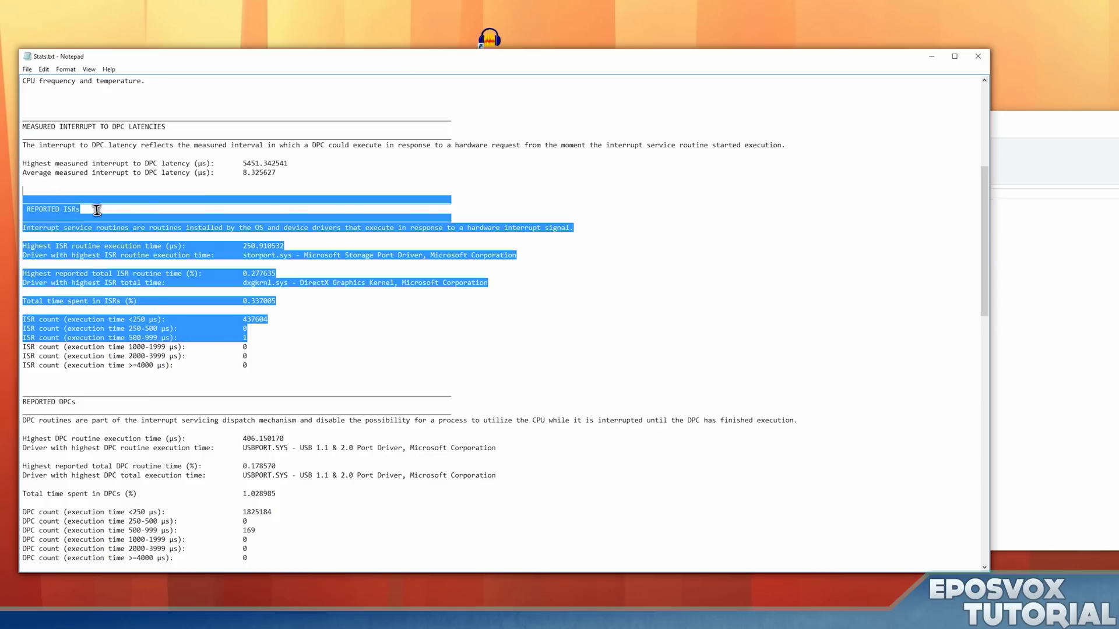
click(146, 210)
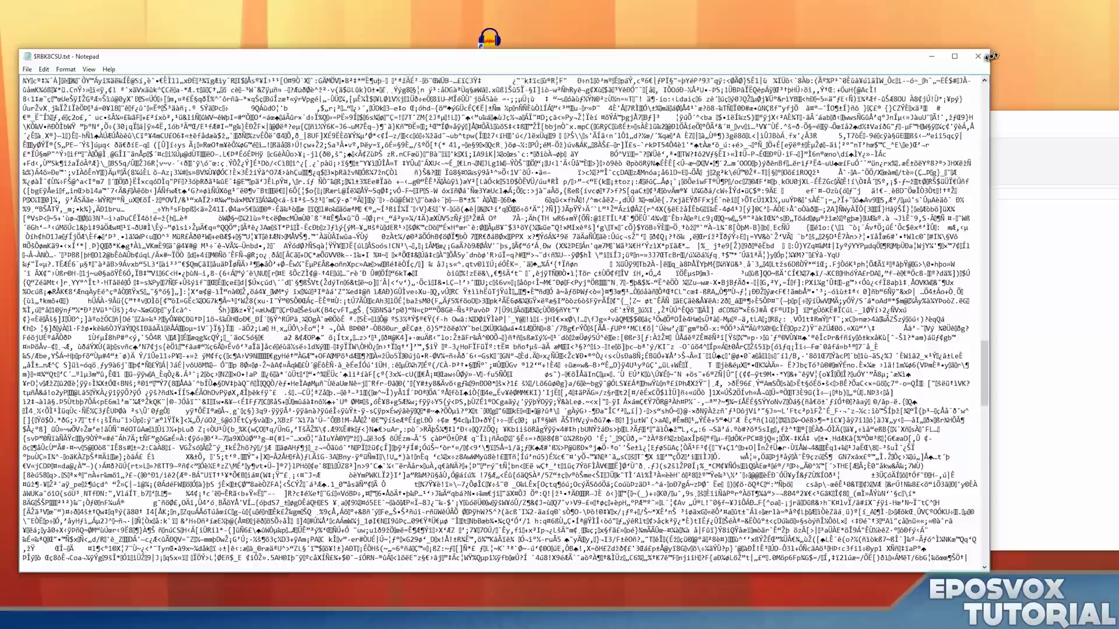
click(986, 55)
- Close $RW5GN75.txt and minimize the Recycle Bin and recovered folder windows
click(978, 56)
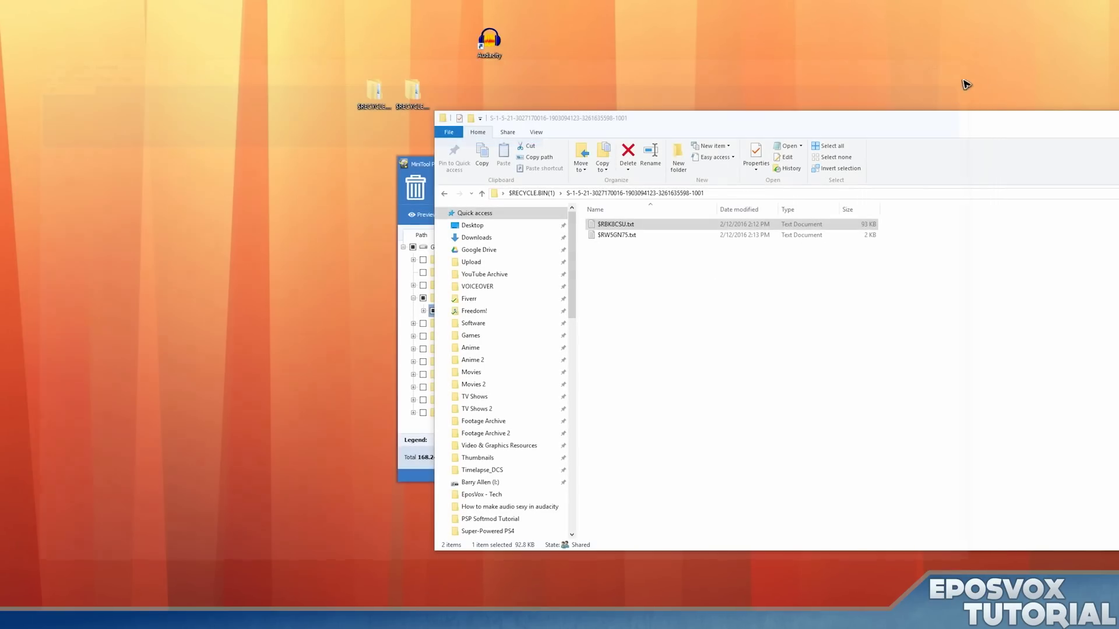
click(424, 181)
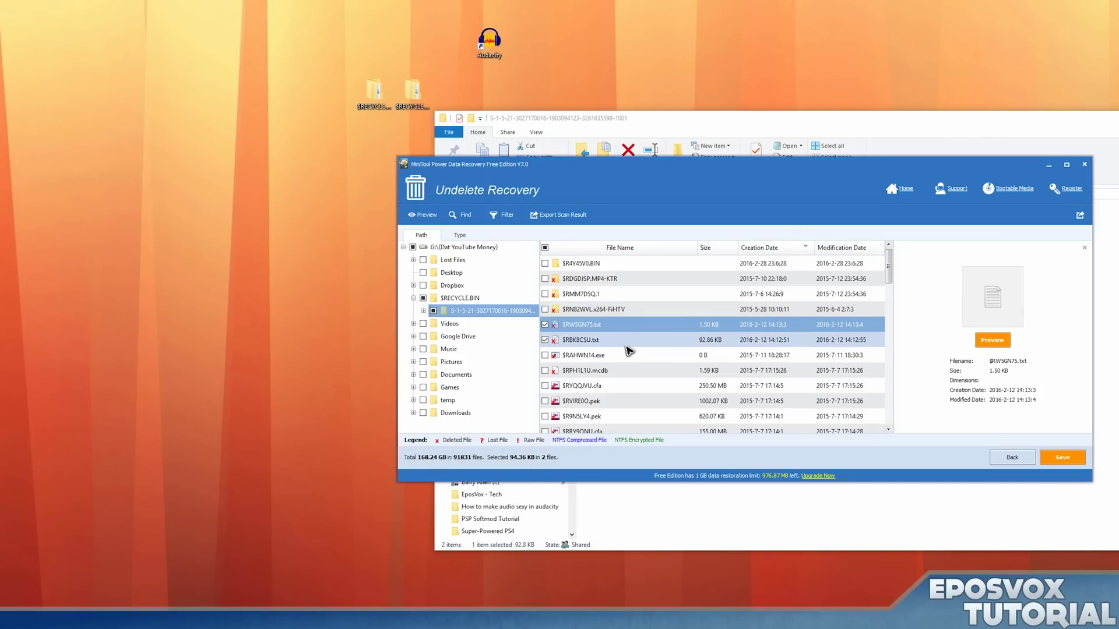
key(alt+Tab)
click(861, 316)
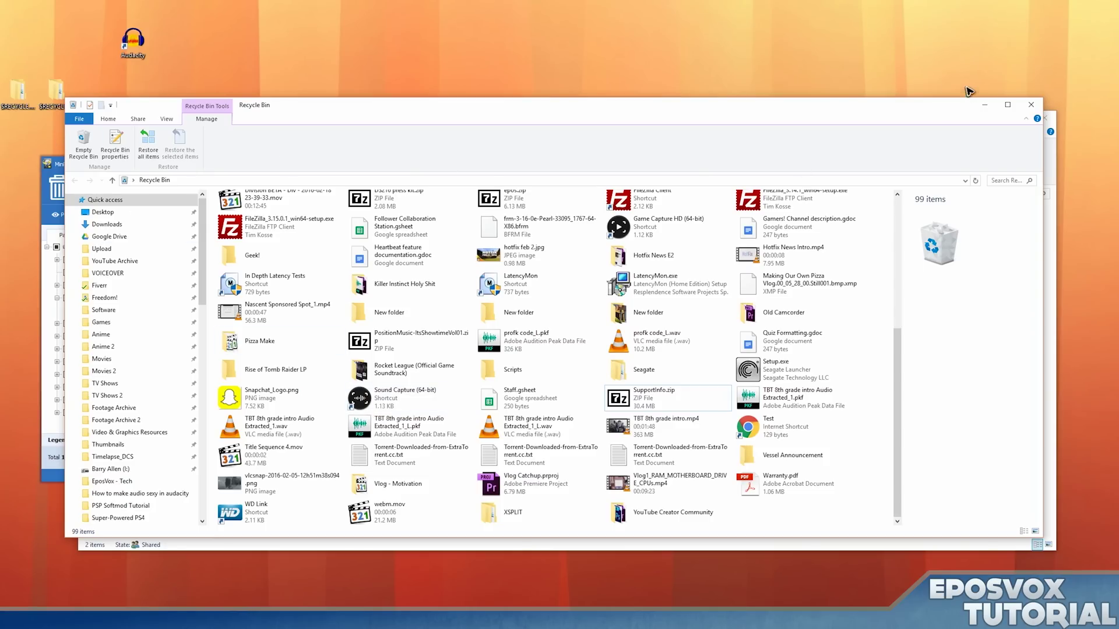
click(984, 104)
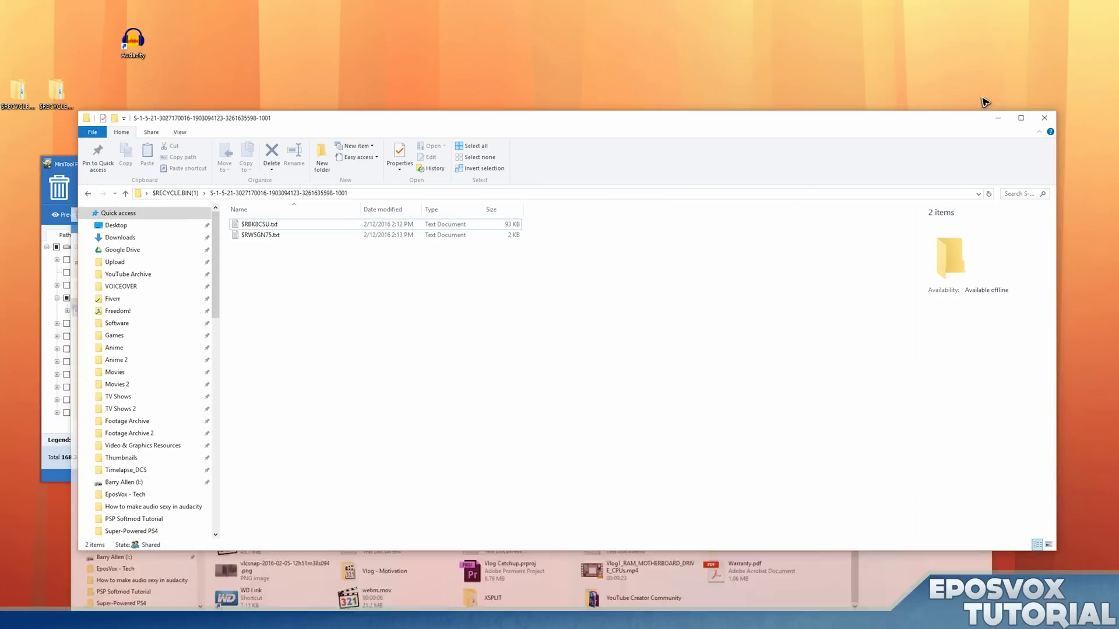
click(999, 119)
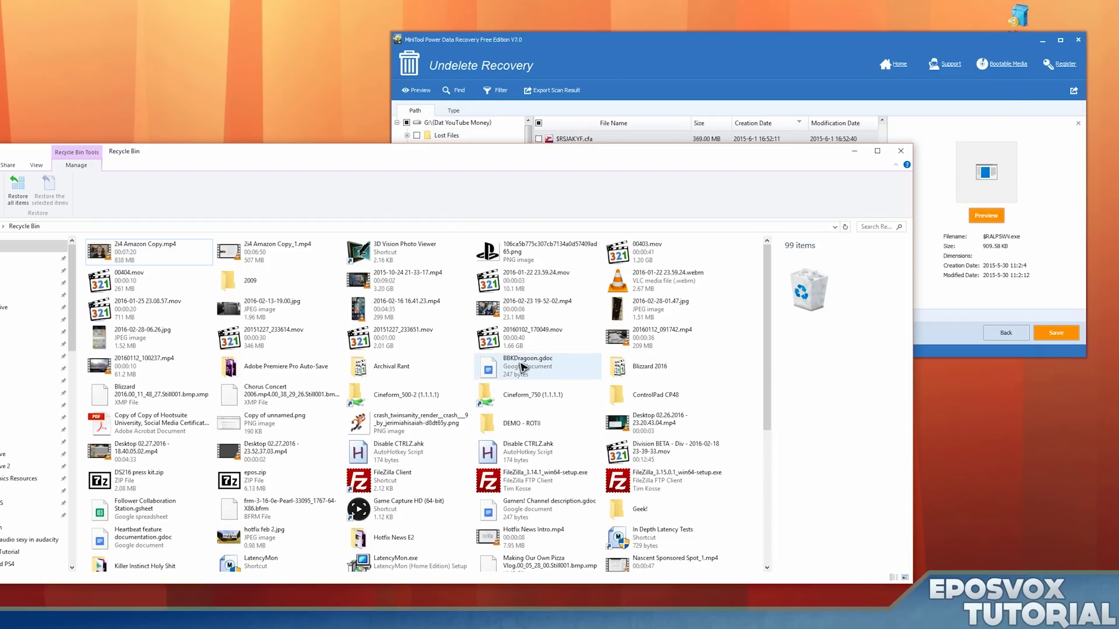
- Permanently delete FileZilla_3.15.0.1_win64-setup.exe from the Recycle Bin
click(613, 481)
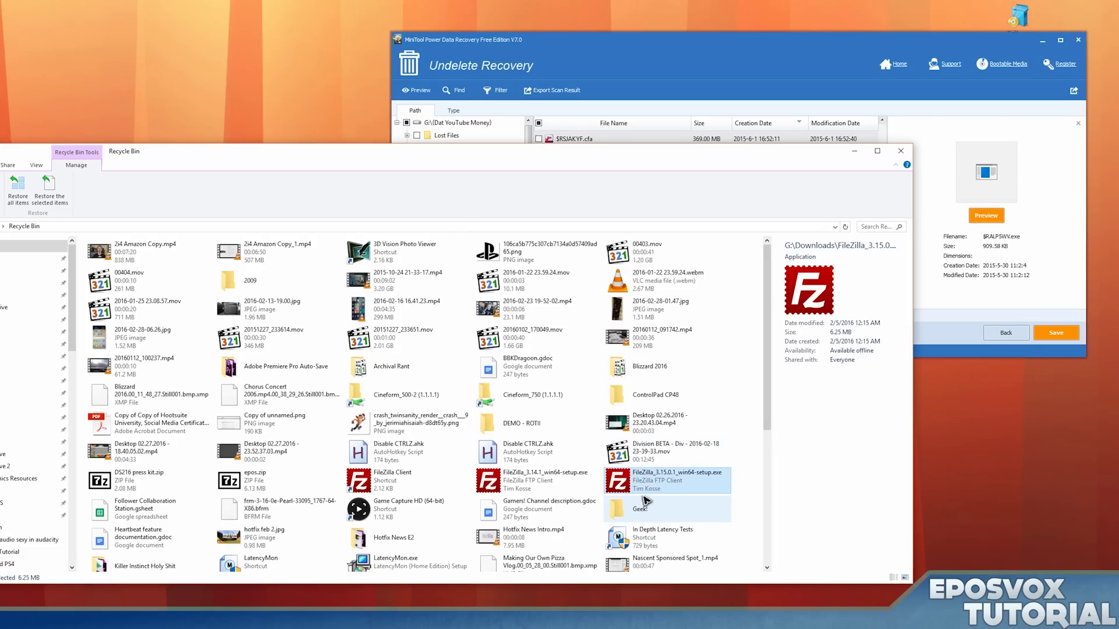
key(Delete)
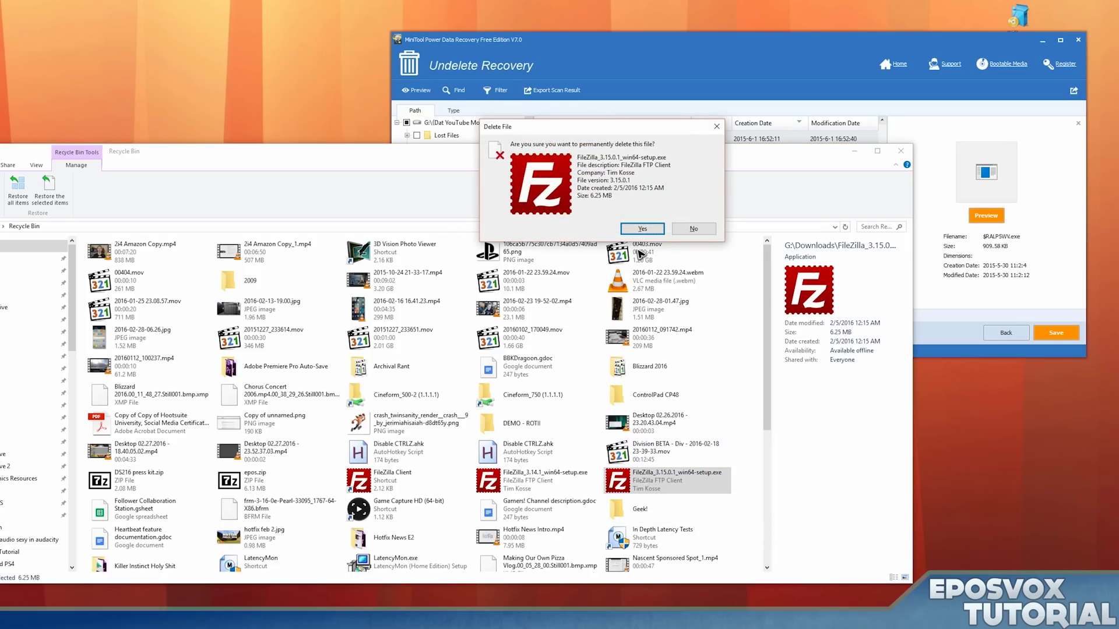
click(644, 229)
- Put the Recycle Bin away and scan the Dat YouTube Money G: drive again
click(852, 156)
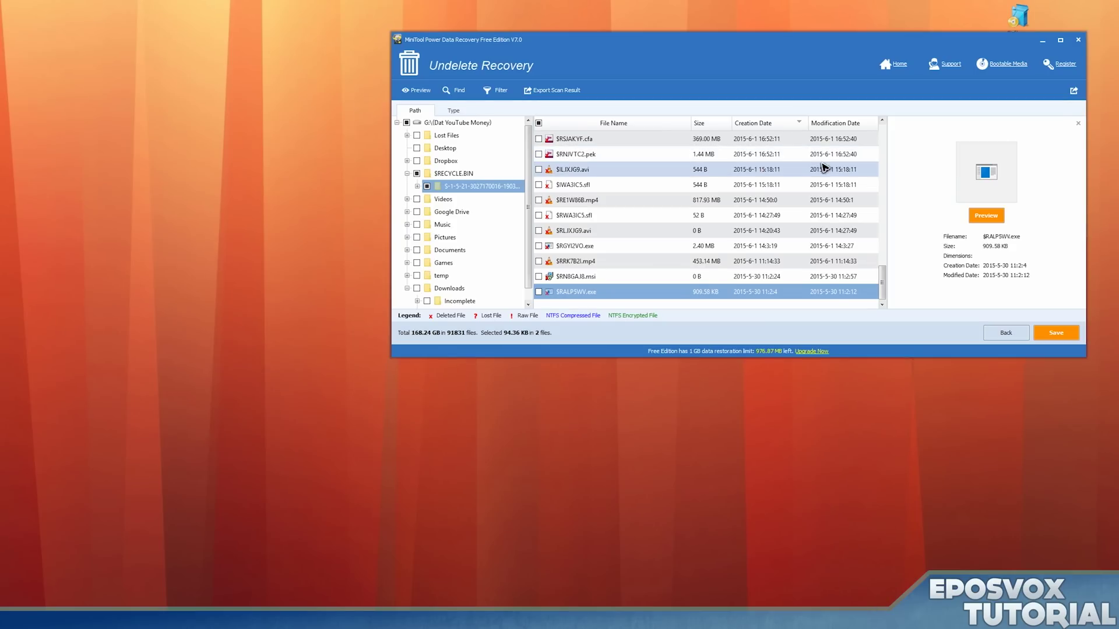
click(1006, 333)
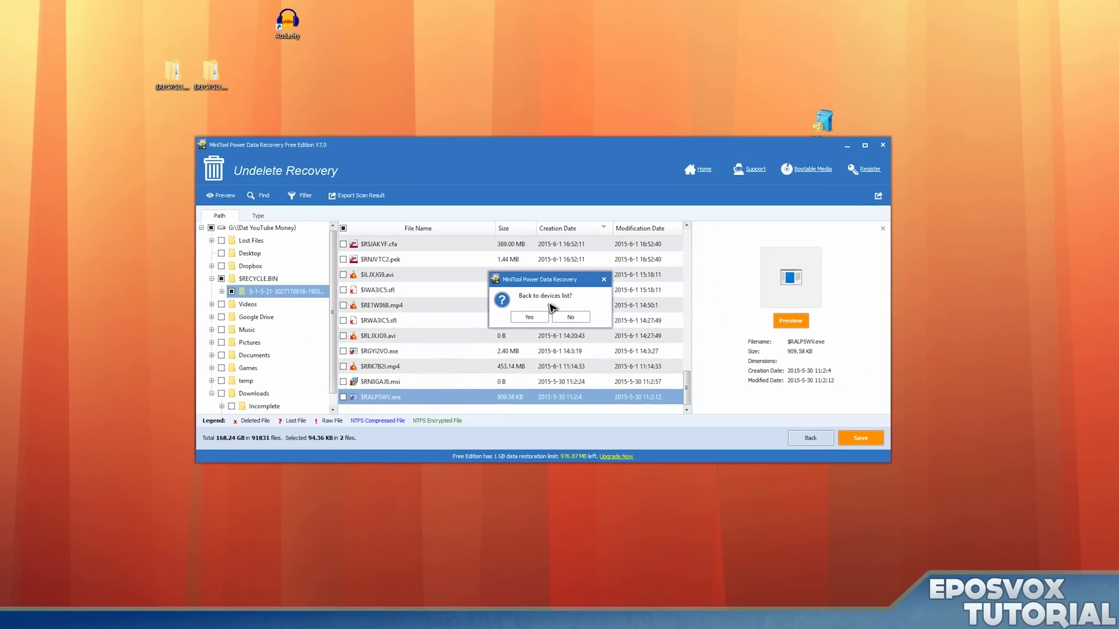
click(529, 317)
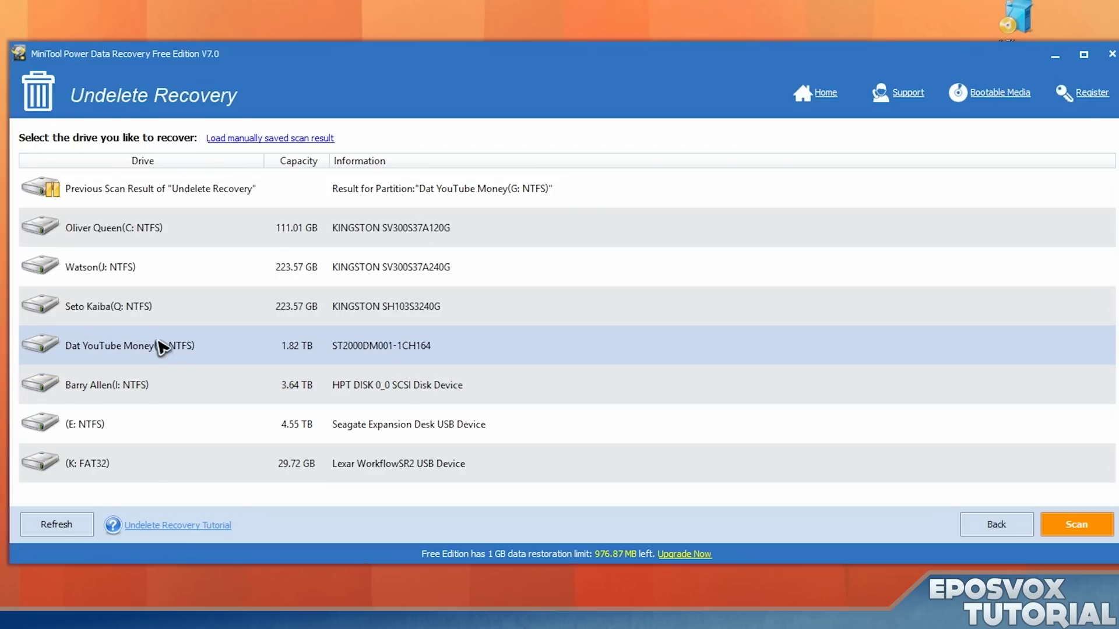
click(299, 327)
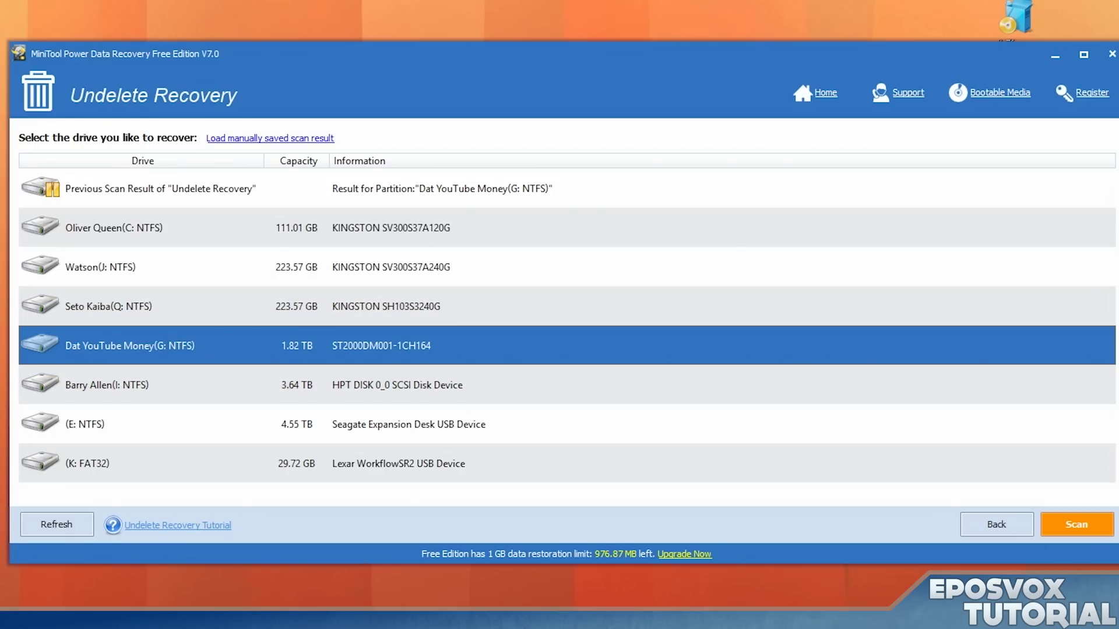
click(1081, 526)
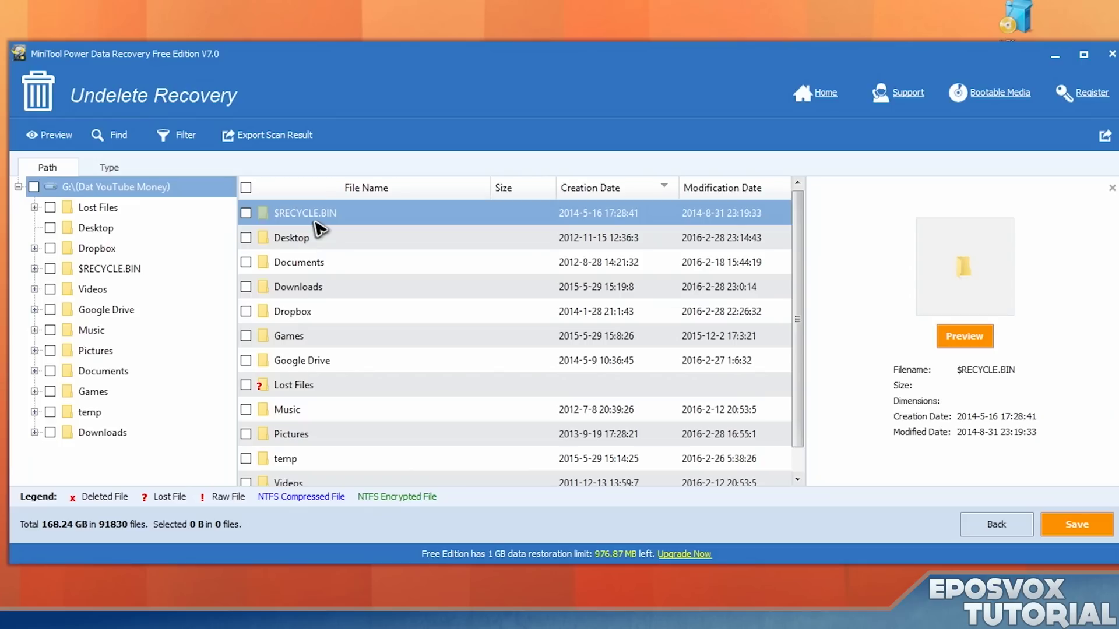
- Open $RECYCLE.BIN and its subfolder, sorted by creation date
double_click(315, 221)
double_click(315, 221)
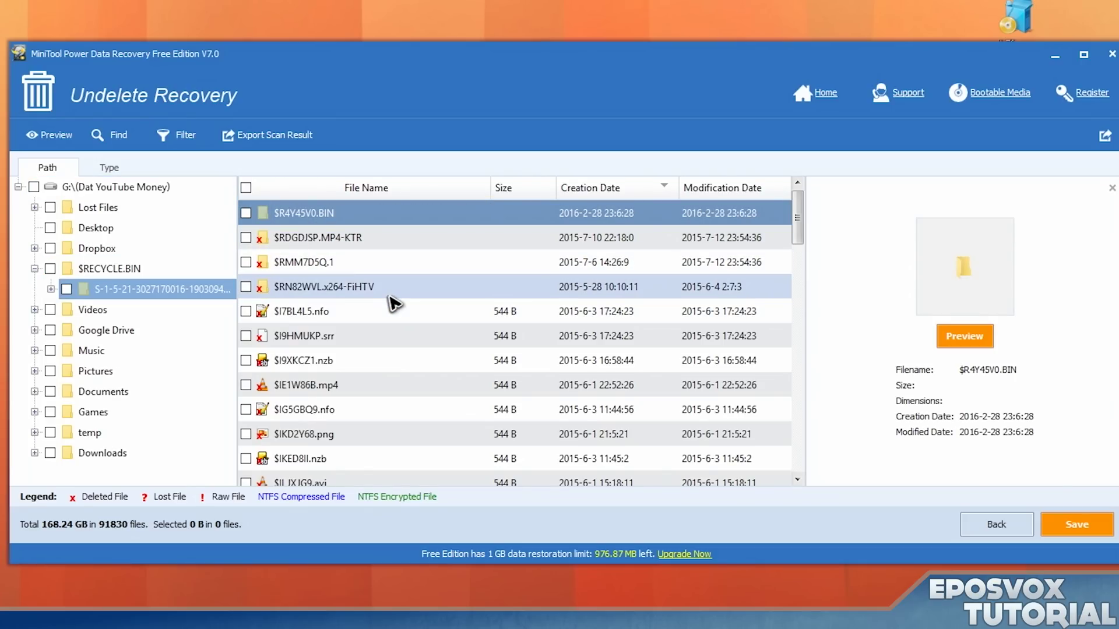
click(621, 189)
click(621, 189)
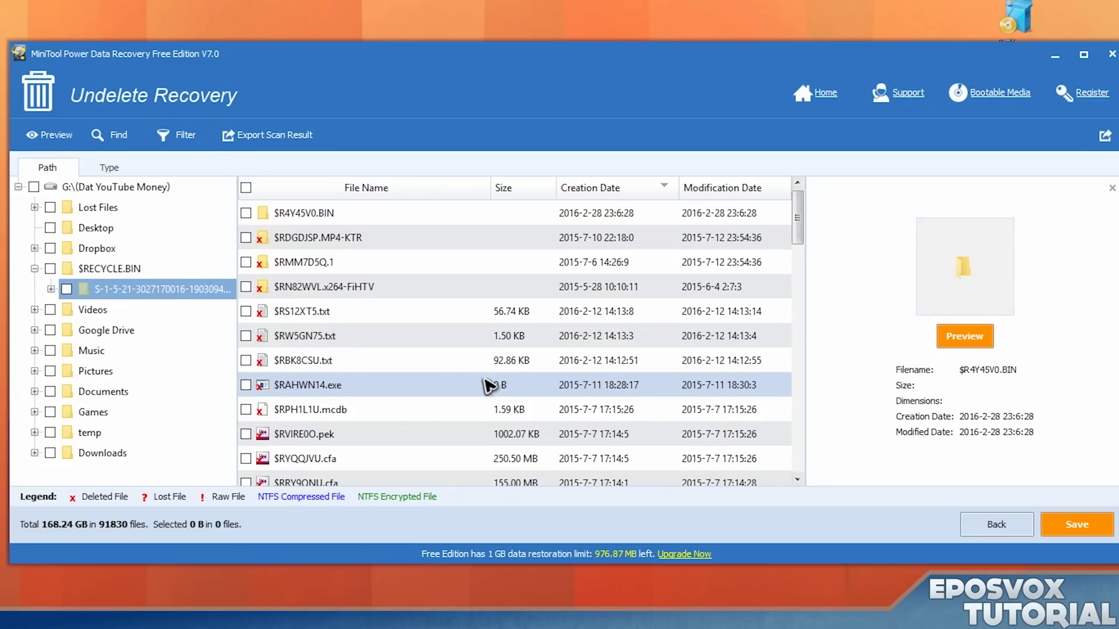
- Browse the subfolders, from $RN82WVL and $RMM7D5Q.1 to __ADMIN__, Desktop, Dropbox and Lost Files
double_click(297, 292)
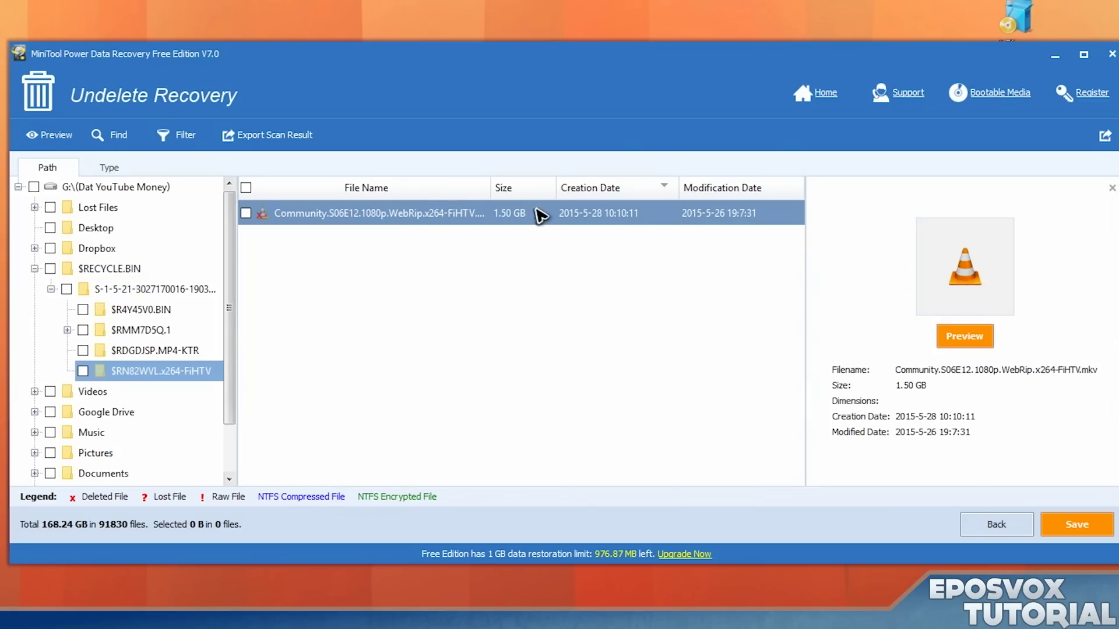
click(153, 350)
click(166, 335)
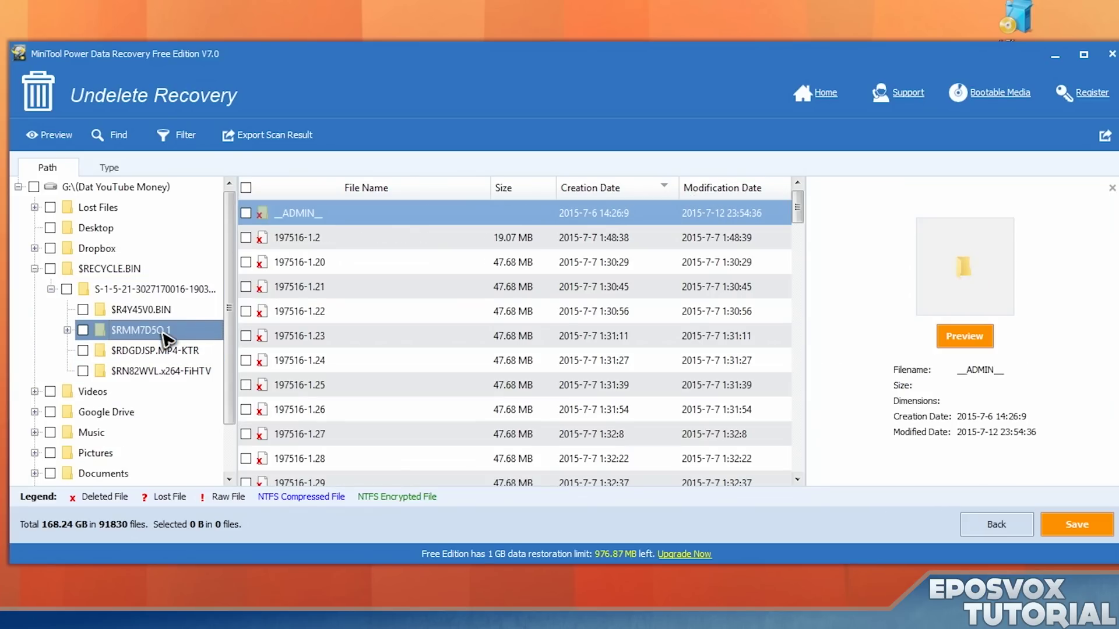
click(67, 330)
click(149, 351)
click(148, 313)
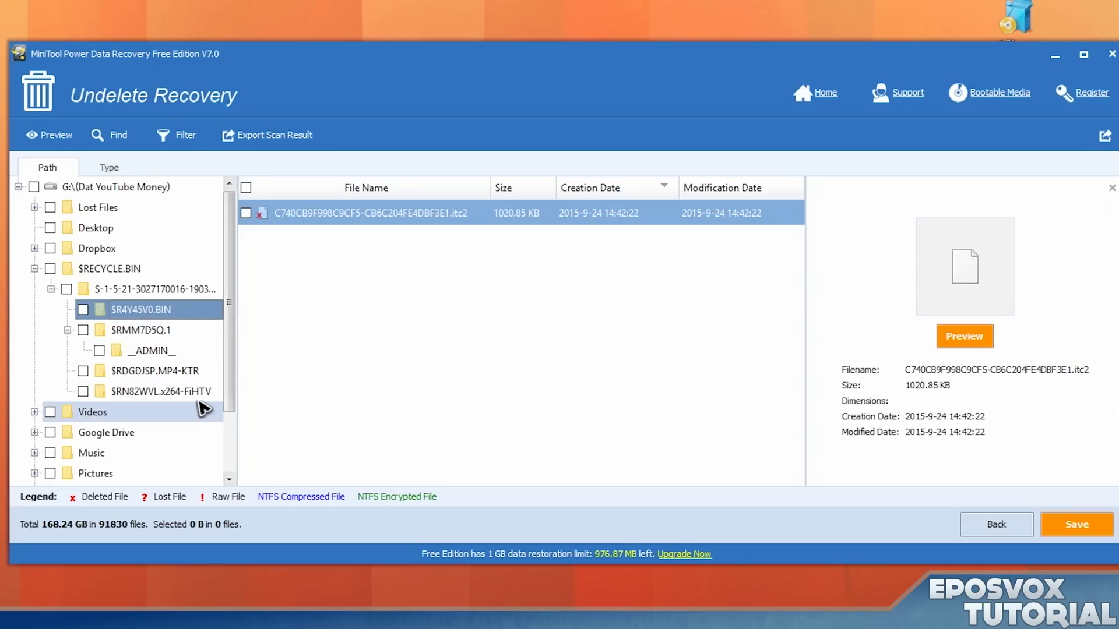
click(92, 229)
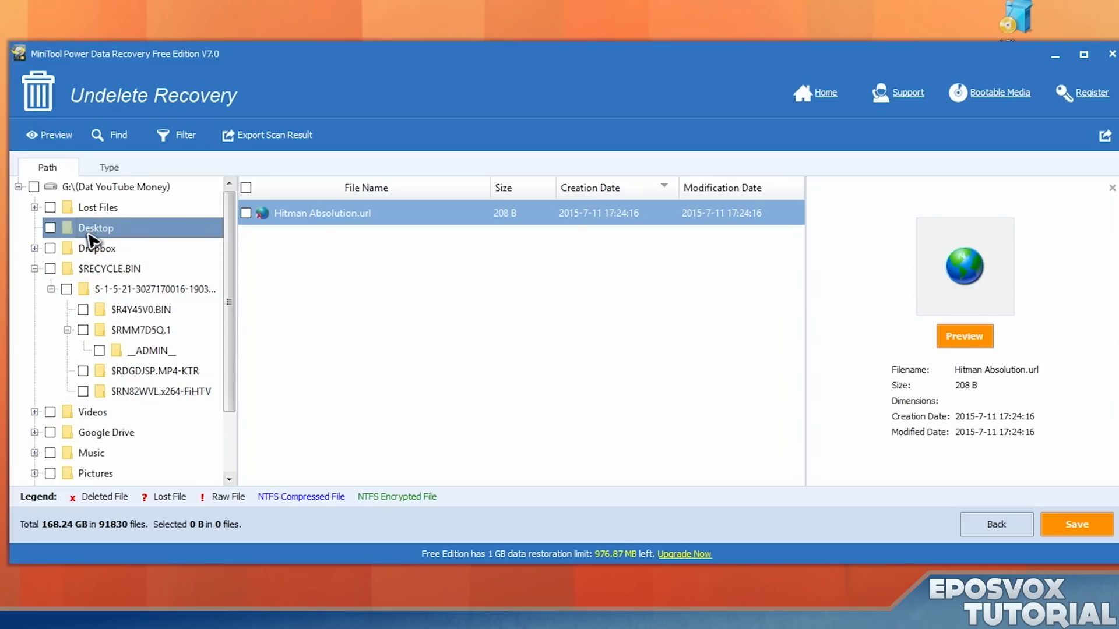
click(94, 247)
click(88, 208)
scroll(128, 292, down, 2)
scroll(128, 279, up, 2)
click(110, 269)
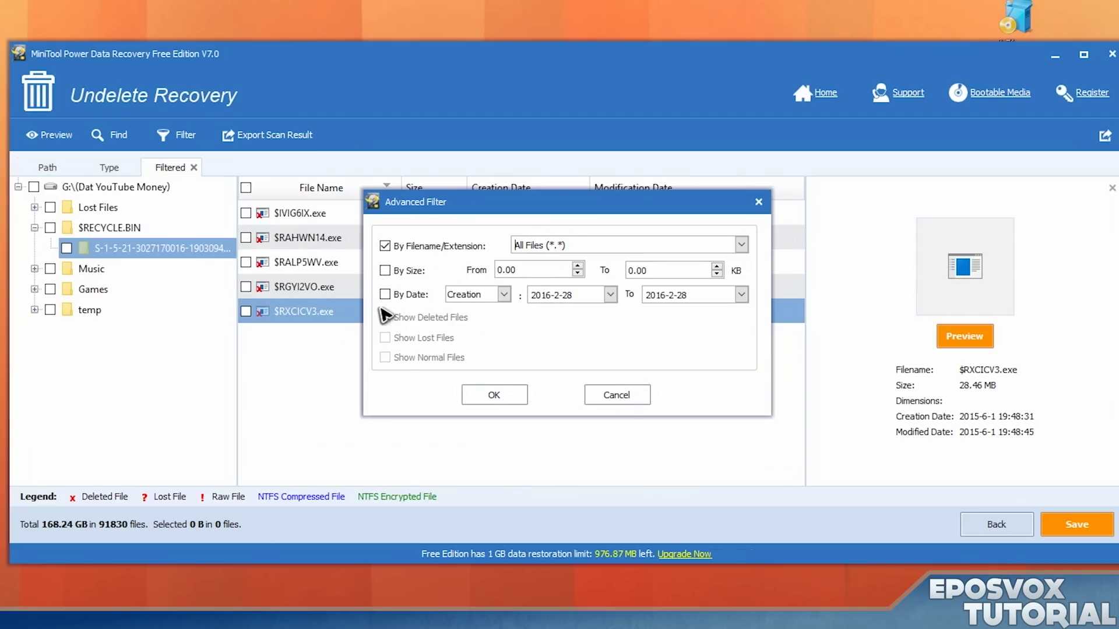
- Check the filter's date-type options, keep creation date, and cancel the advanced filter
click(504, 295)
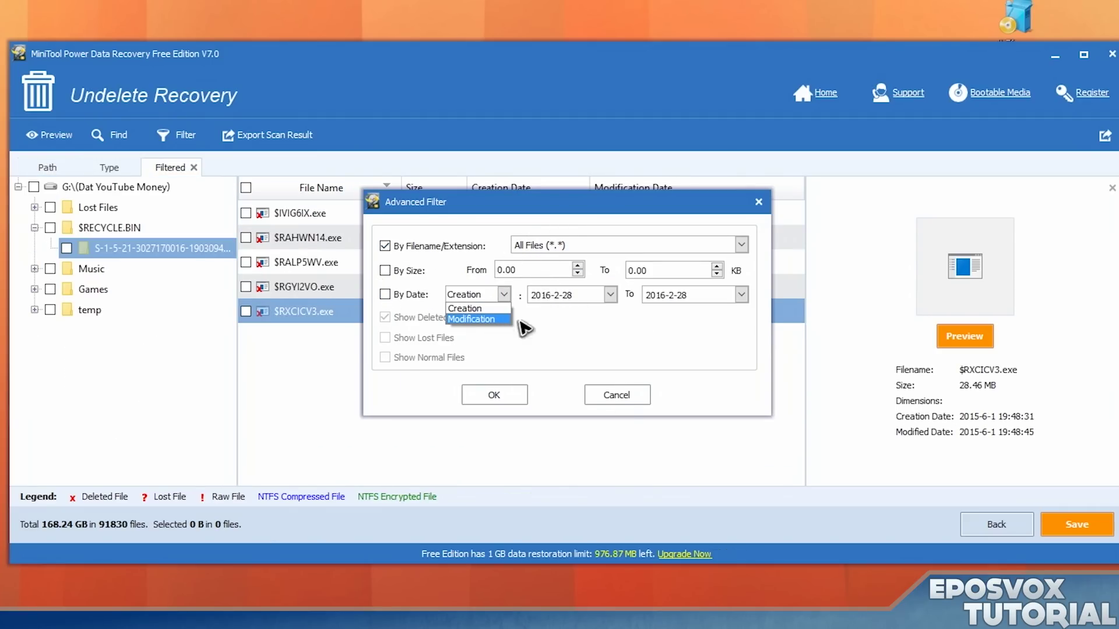
click(490, 309)
click(617, 396)
- Open and close the file name search, then return to the main menu
click(110, 137)
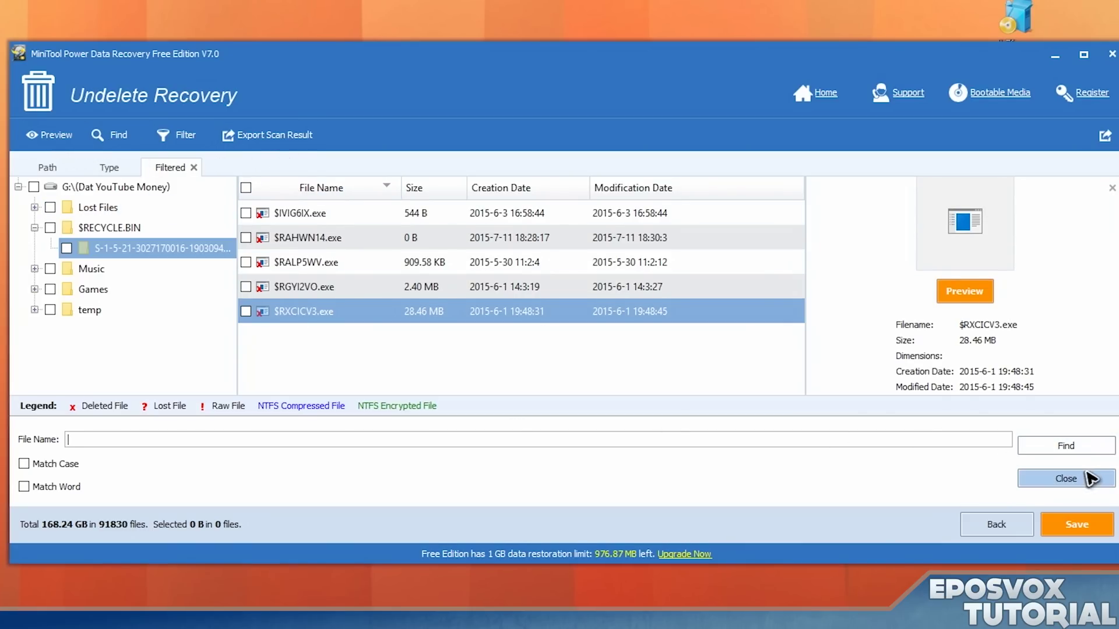
click(1066, 477)
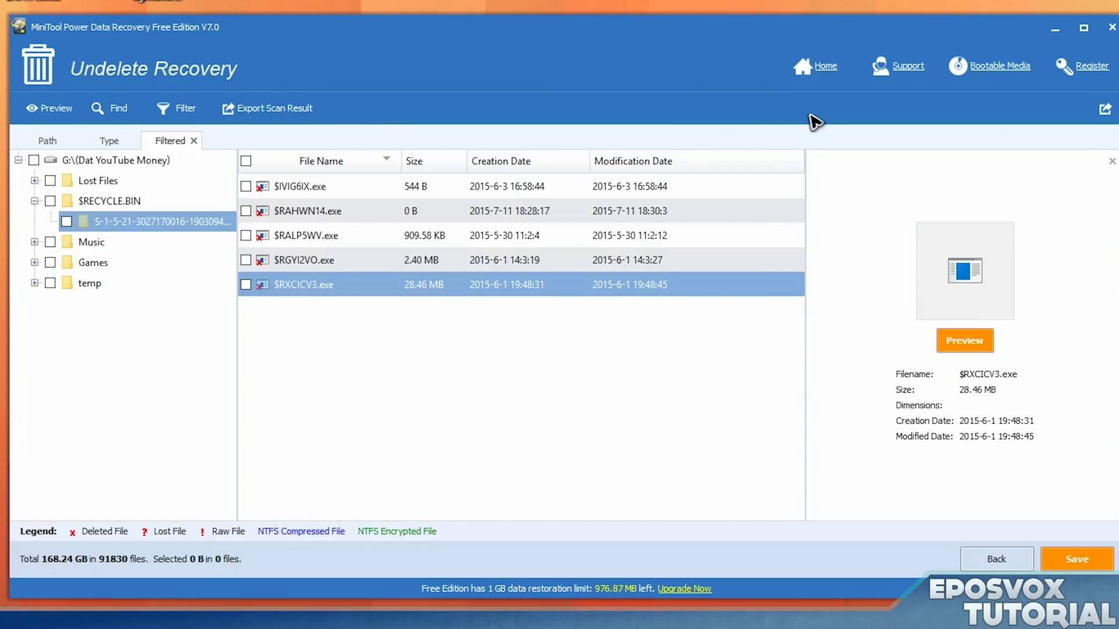
click(823, 75)
- Close the current recovery session and start a new Undelete Recovery
click(553, 337)
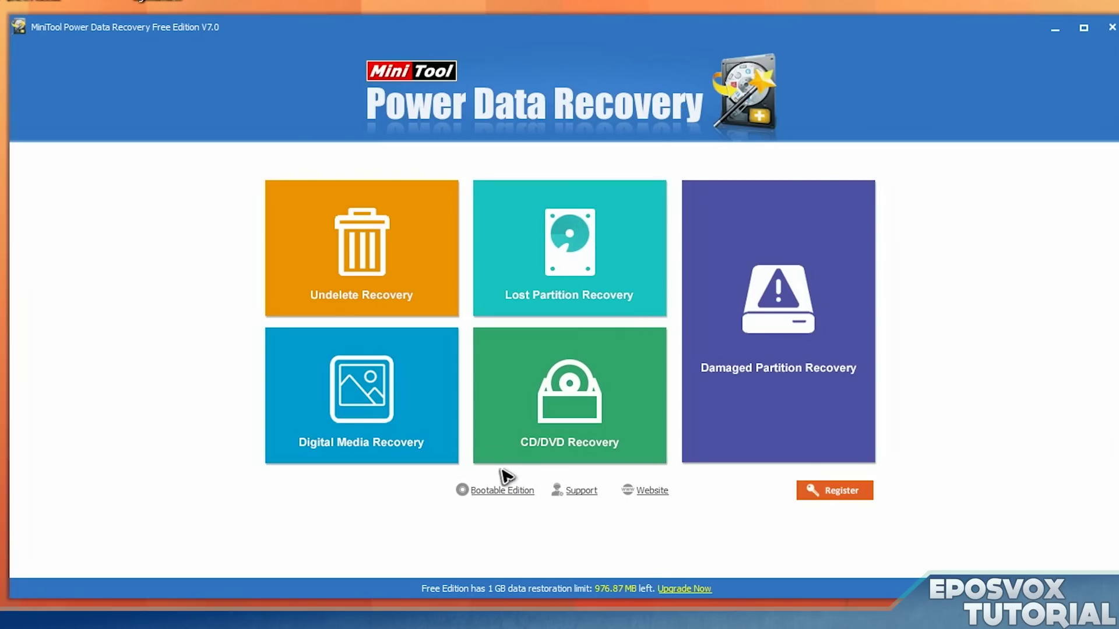
click(443, 437)
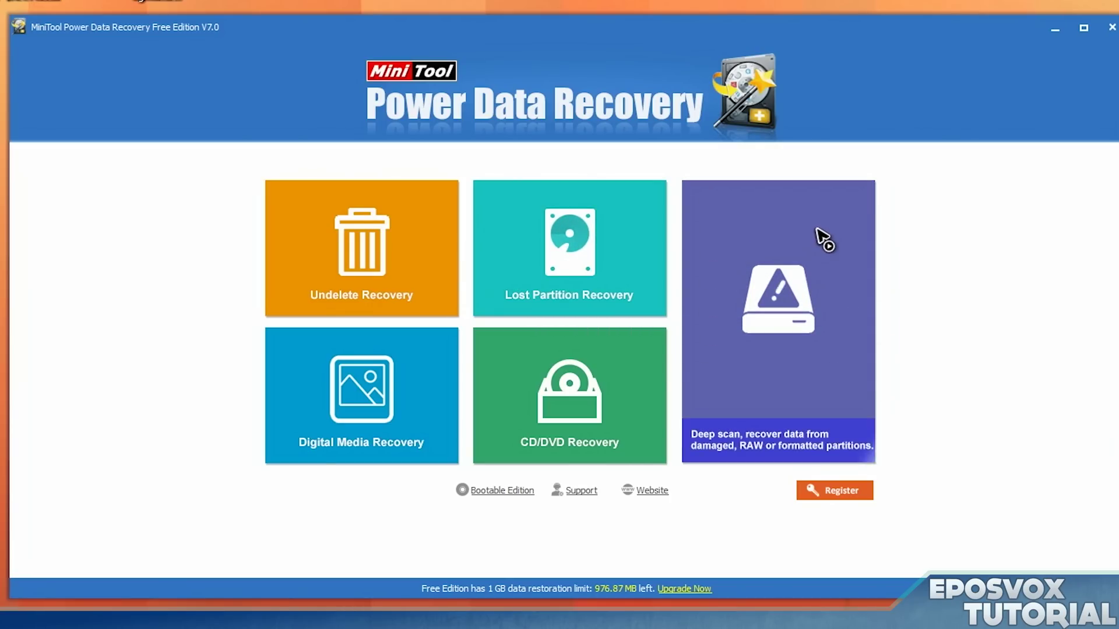
click(395, 252)
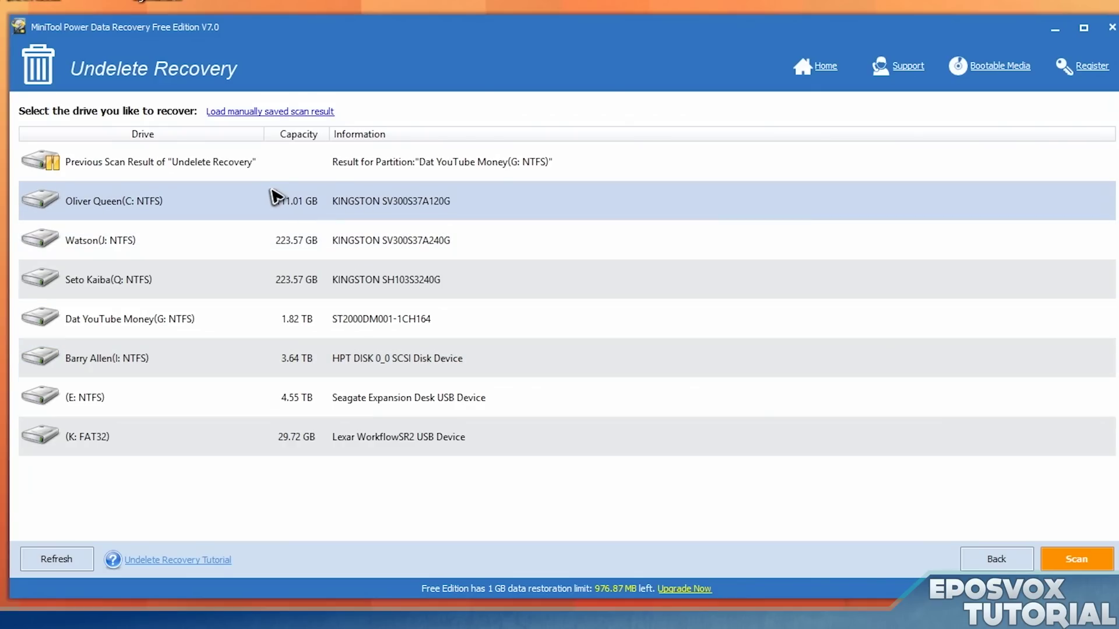
- Select the C: drive and start the undelete scan on it
click(269, 198)
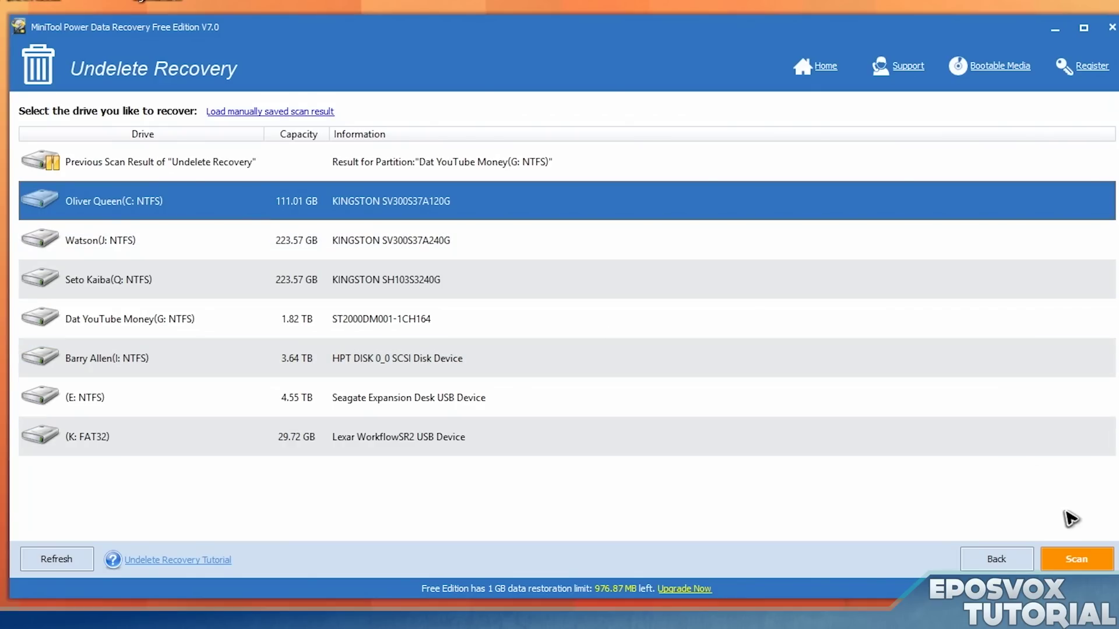
click(1075, 558)
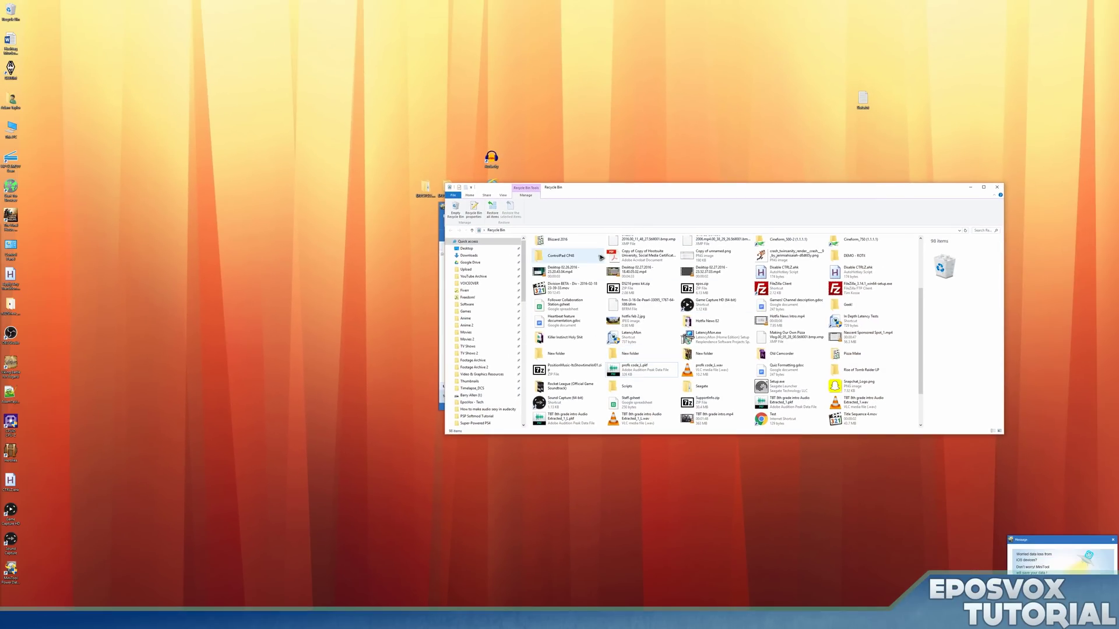
- Move the Recycle Bin window aside and recycle the two desktop folders and Internet Explorer shortcut
drag(208, 33, 360, 172)
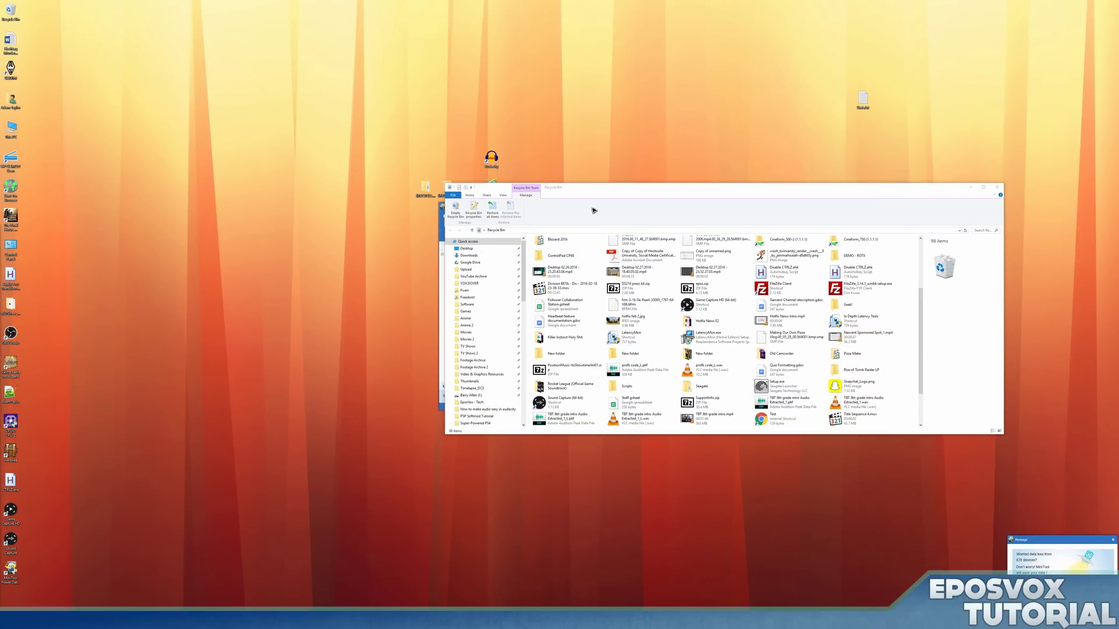
drag(575, 198, 477, 271)
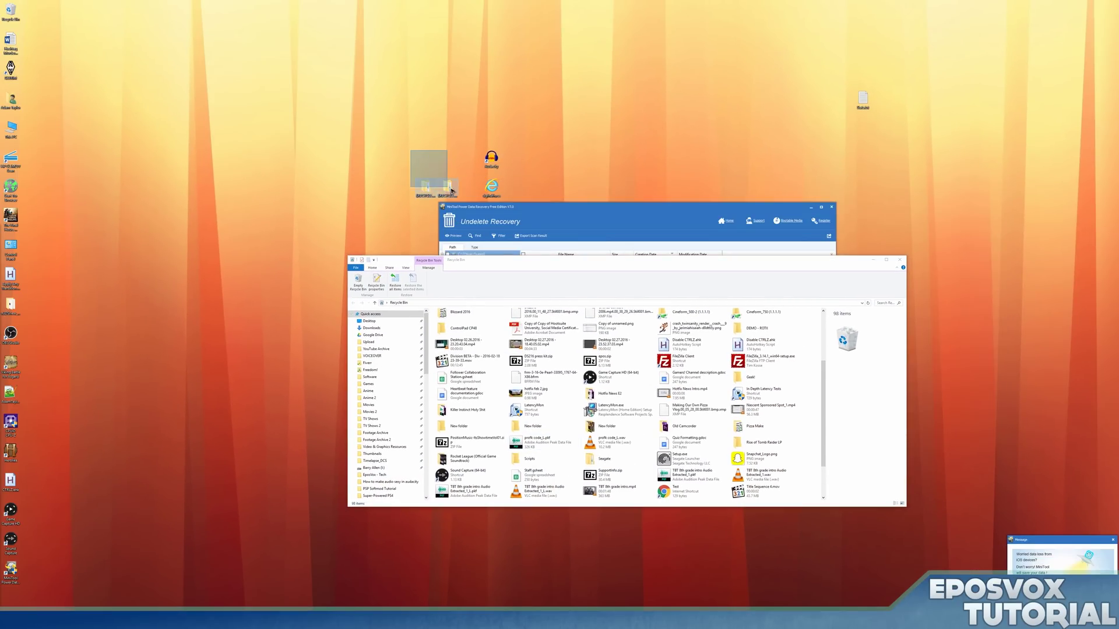
drag(439, 195, 411, 197)
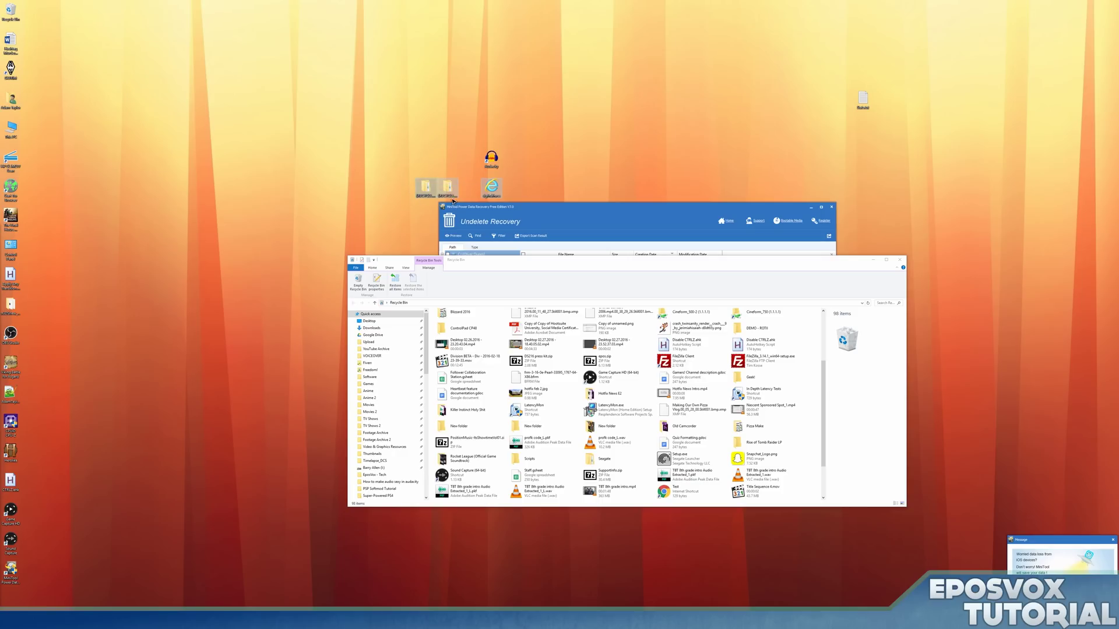
key(Delete)
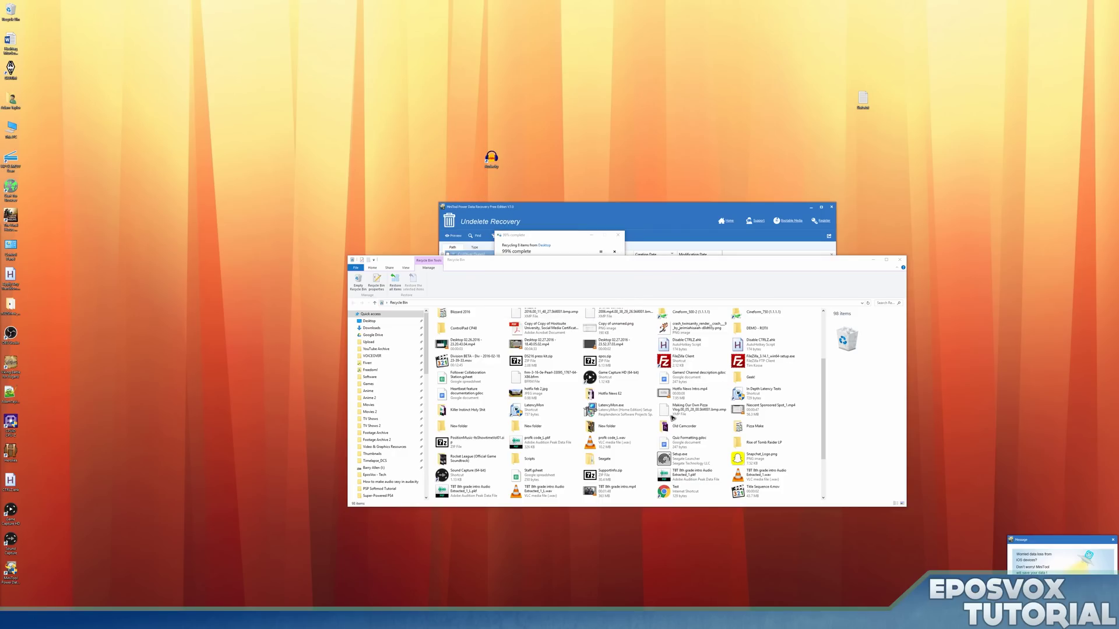
- Browse the Recycle Bin, selecting $RECYCLE.BIN(1) and then dgfhdfh.rss
scroll(675, 431, down, 2)
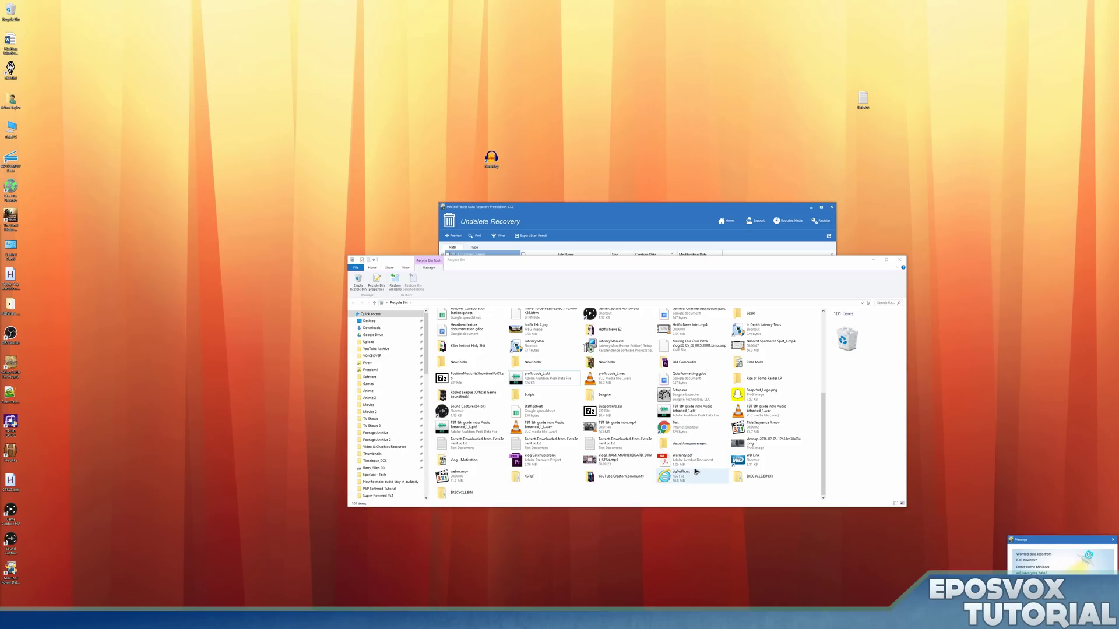
click(757, 476)
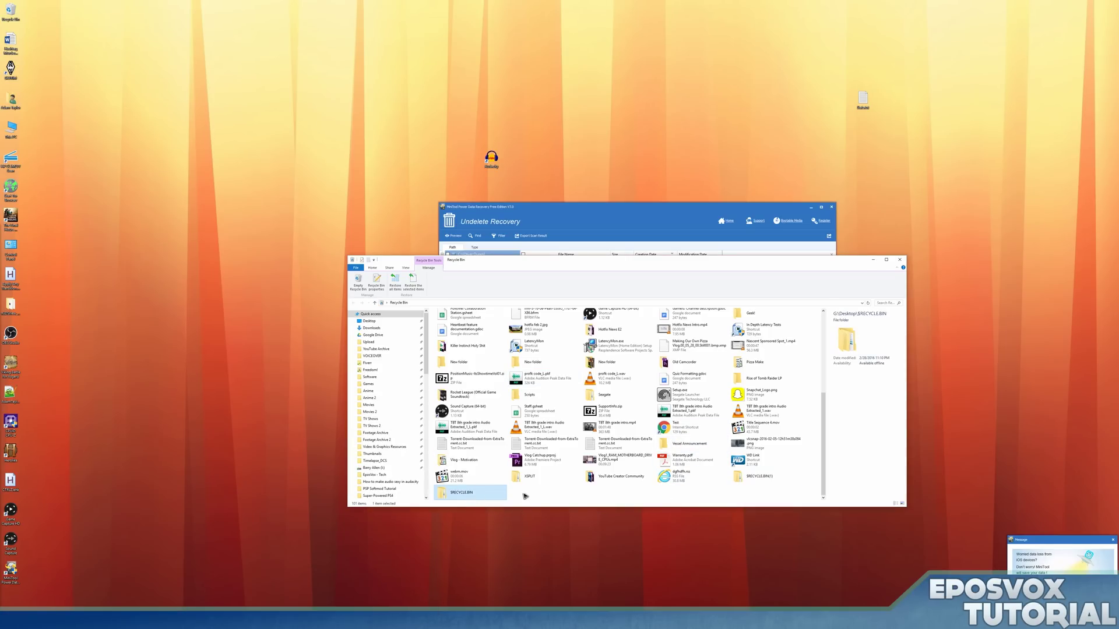
key(Left)
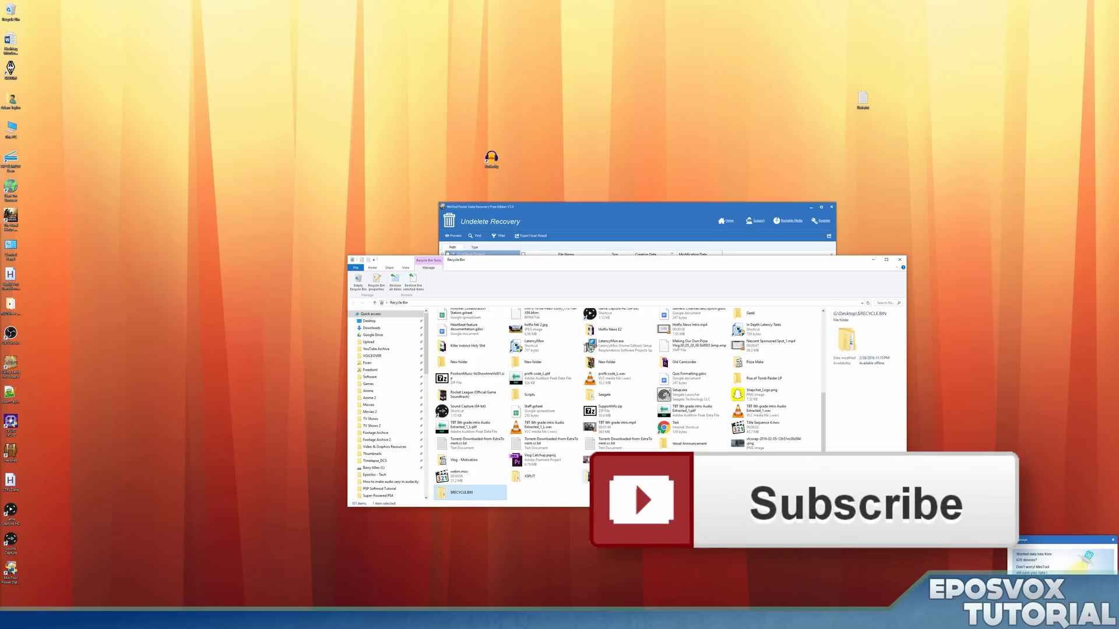
- Reselect $RECYCLE.BIN(1), then bring MiniTool to the front and shift it slightly left
key(Right)
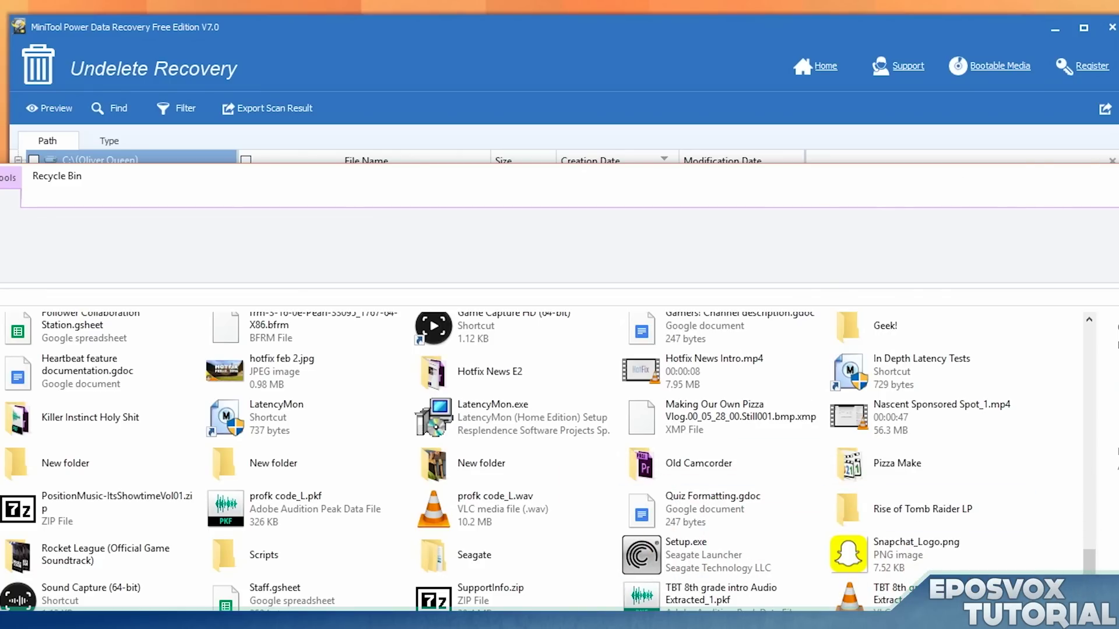
click(743, 210)
drag(829, 31, 810, 32)
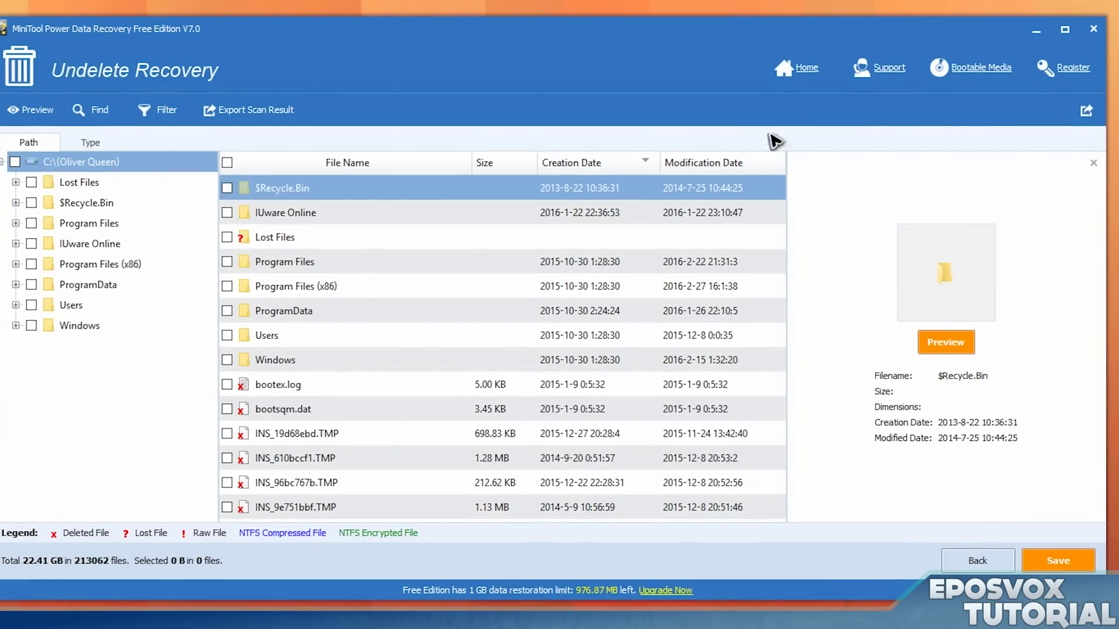